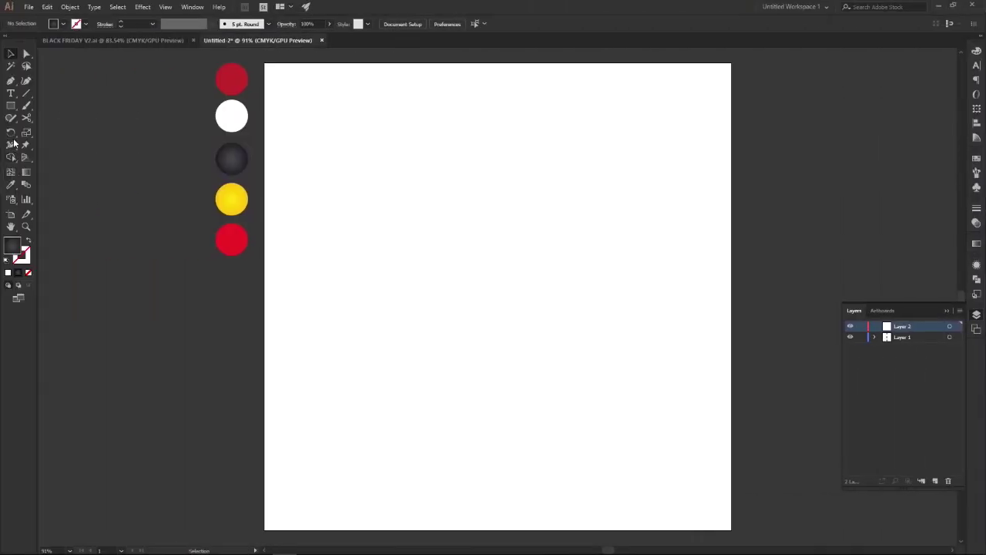
Draw a dark radial-gradient rectangle covering the whole 1000 x 1000 px artboard
{"action": "left_click_drag", "start_coordinate": [265, 65], "coordinate": [267, 68]}
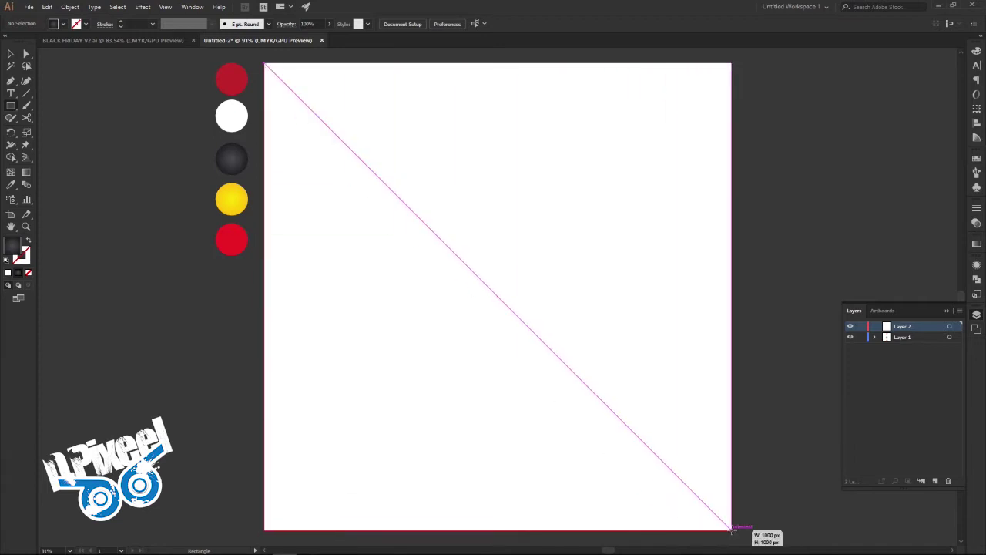
{"action": "left_click_drag", "start_coordinate": [268, 68], "coordinate": [730, 530]}
{"action": "left_click", "coordinate": [11, 56]}
{"action": "left_click", "coordinate": [778, 287]}
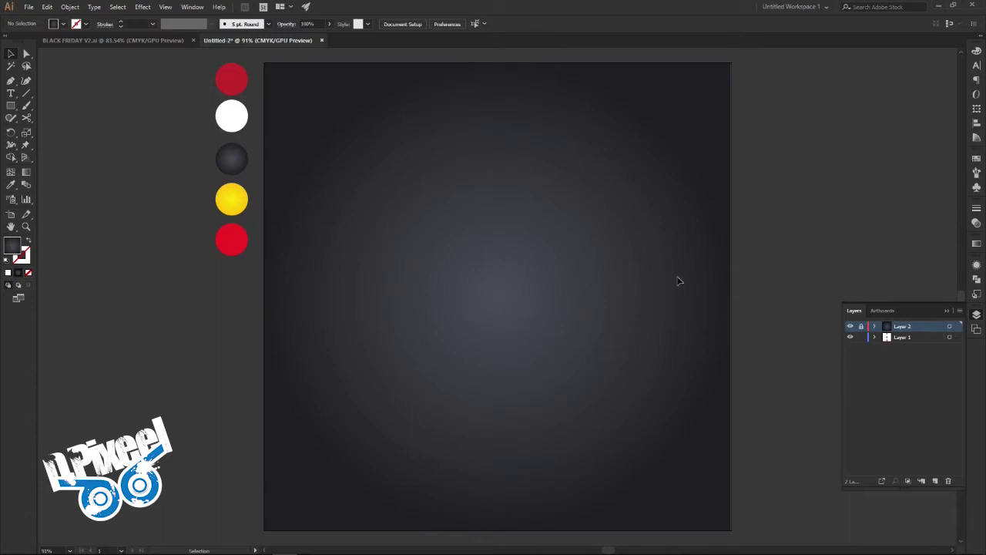
Add a new Layer 3 above the background and glance at the reference design
{"action": "left_click", "coordinate": [937, 481]}
{"action": "left_click", "coordinate": [172, 40]}
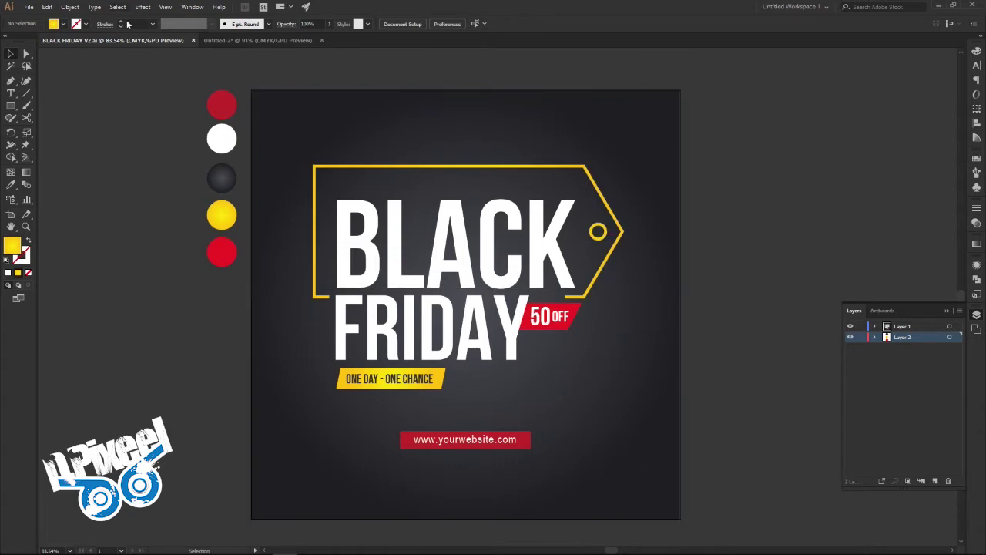
{"action": "left_click", "coordinate": [222, 41]}
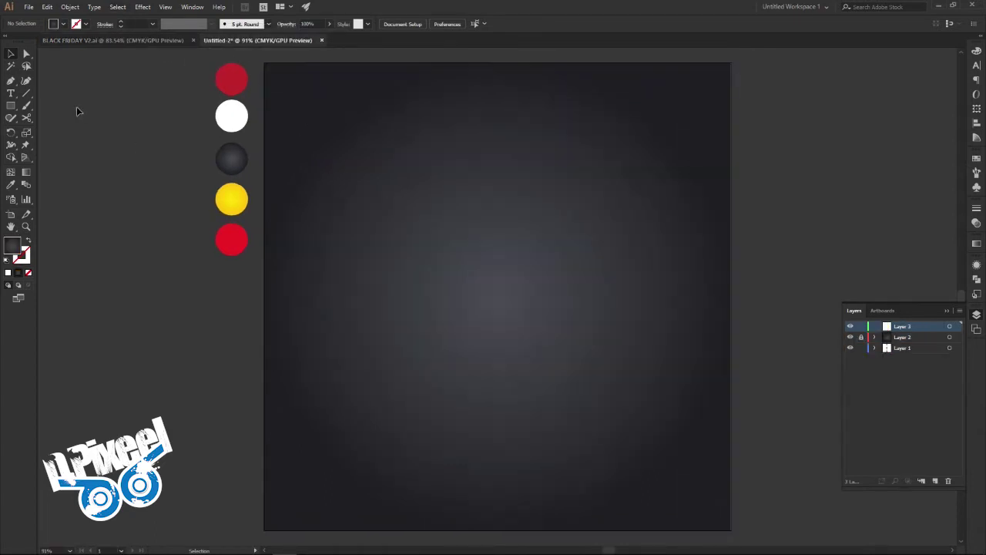
Set the fill to None and the stroke colour to white
{"action": "left_click", "coordinate": [28, 272]}
{"action": "left_click", "coordinate": [122, 24]}
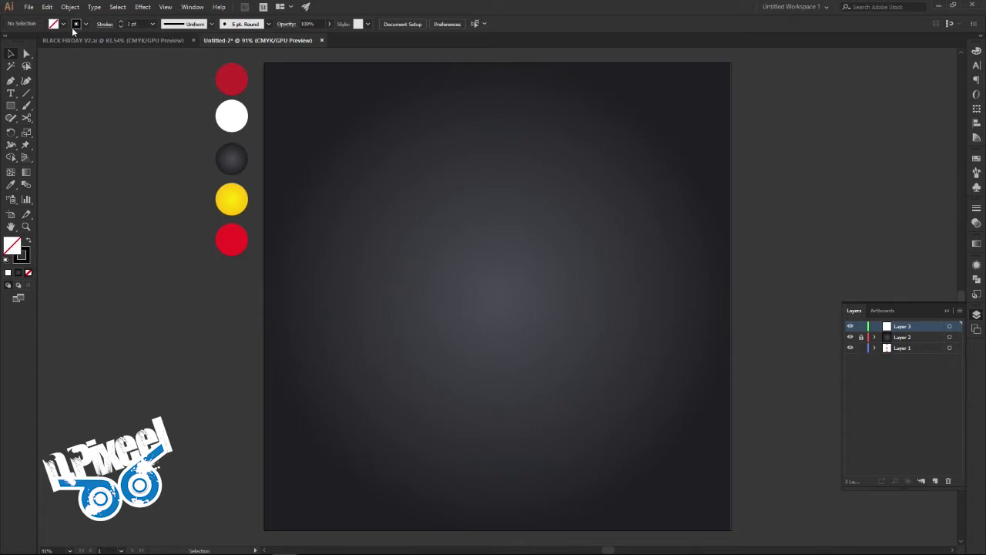
{"action": "left_click", "coordinate": [86, 24]}
{"action": "left_click", "coordinate": [20, 41]}
Draw a roughly 658 x 323 px outlined rectangle and centre it in the upper artboard
{"action": "key", "text": "m"}
{"action": "mouse_move", "coordinate": [391, 175]}
{"action": "left_mouse_down"}
{"action": "mouse_move", "coordinate": [682, 337]}
{"action": "mouse_move", "coordinate": [699, 326]}
{"action": "left_mouse_up"}
{"action": "key", "text": "v"}
{"action": "left_click_drag", "start_coordinate": [597, 175], "coordinate": [548, 174]}
{"action": "left_click", "coordinate": [830, 201]}
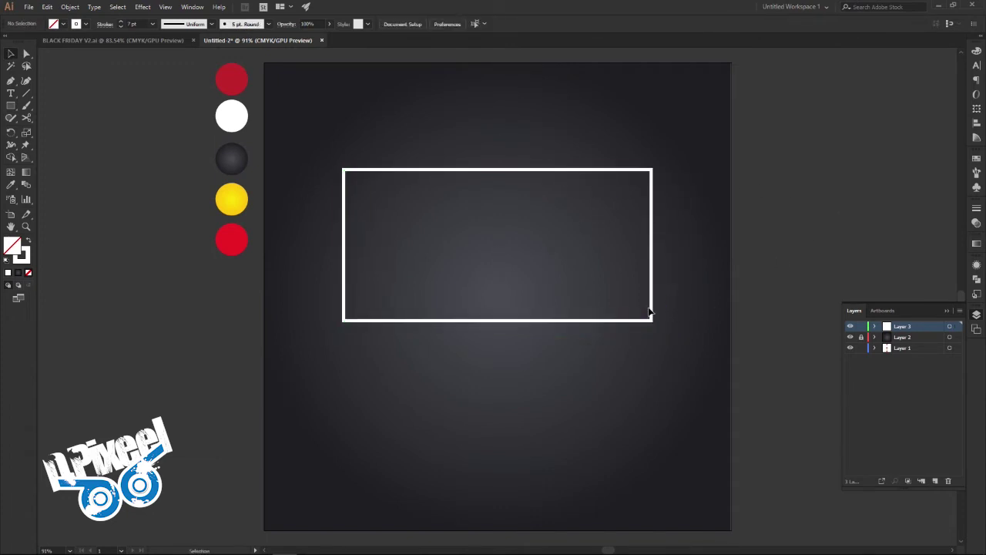
{"action": "left_click", "coordinate": [158, 45]}
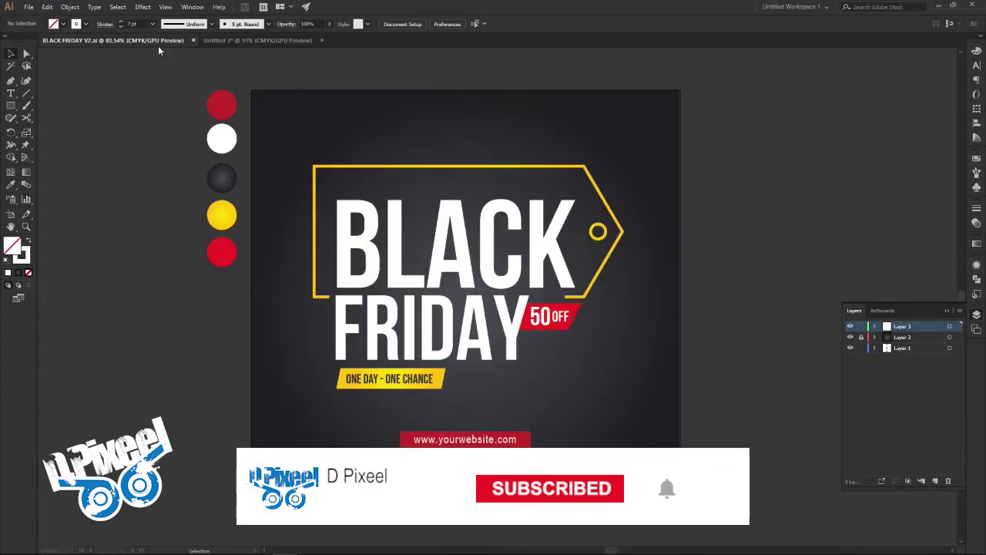
{"action": "left_click", "coordinate": [296, 43]}
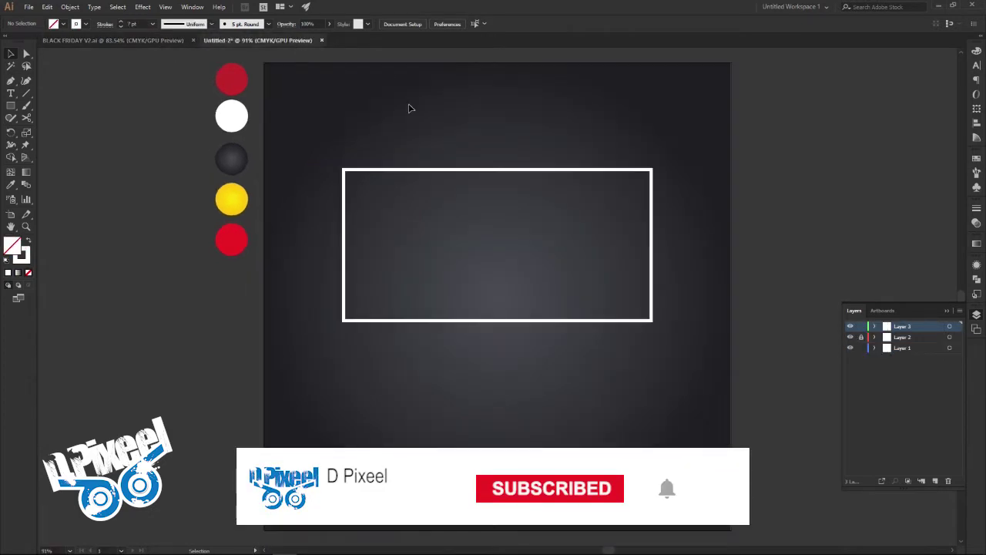
Add an anchor at the middle of the rectangle's right edge and push it right into a tip
{"action": "left_click", "coordinate": [653, 274]}
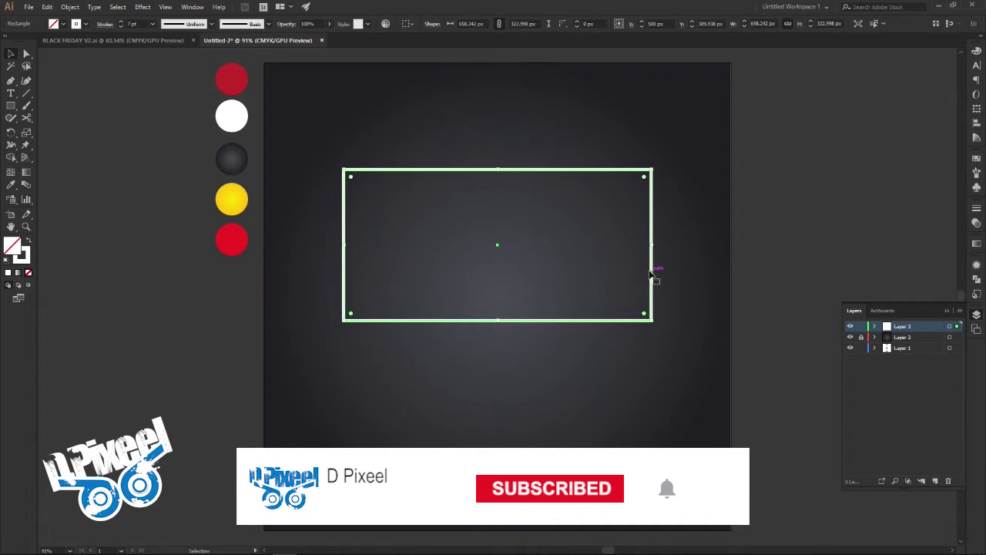
{"action": "left_click", "coordinate": [11, 80]}
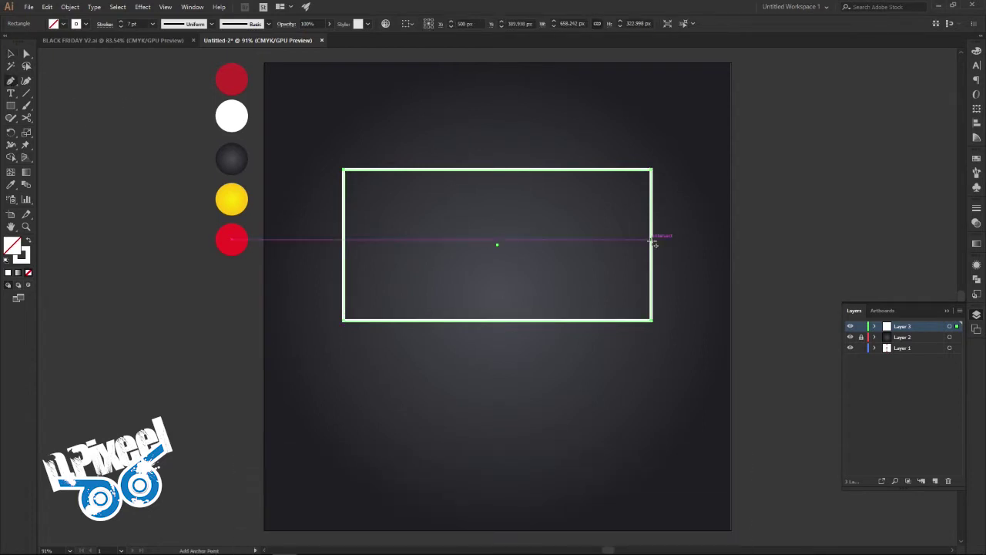
{"action": "left_click", "coordinate": [653, 244]}
{"action": "left_click", "coordinate": [27, 53]}
{"action": "key", "text": "Right"}
{"action": "key", "text": "Right"}
{"action": "key", "text": "Right"}
{"action": "key", "text": "Right"}
{"action": "key", "text": "Right"}
{"action": "key", "text": "Right"}
{"action": "key", "text": "Right"}
{"action": "key", "text": "Right"}
{"action": "key", "text": "Right"}
{"action": "key", "text": "Right"}
{"action": "key", "text": "Right"}
{"action": "key", "text": "Right"}
{"action": "key", "text": "Right"}
{"action": "key", "text": "Right"}
{"action": "key", "text": "Right"}
{"action": "key", "text": "Right"}
{"action": "key", "text": "Right"}
{"action": "key", "text": "Right"}
{"action": "key", "text": "Right"}
{"action": "key", "text": "Right"}
{"action": "key", "text": "Right"}
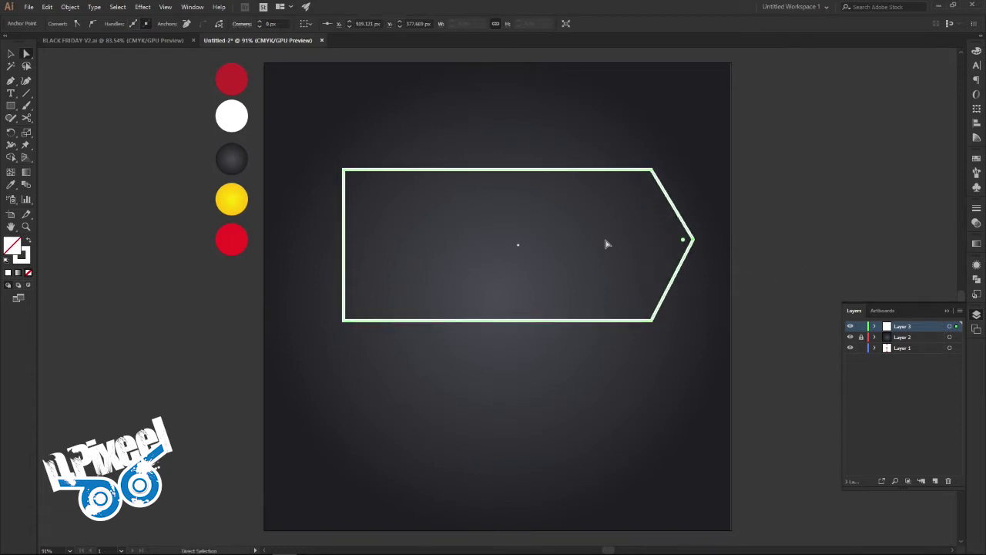
{"action": "left_click", "coordinate": [11, 54]}
{"action": "left_click", "coordinate": [93, 102]}
{"action": "left_click", "coordinate": [11, 105]}
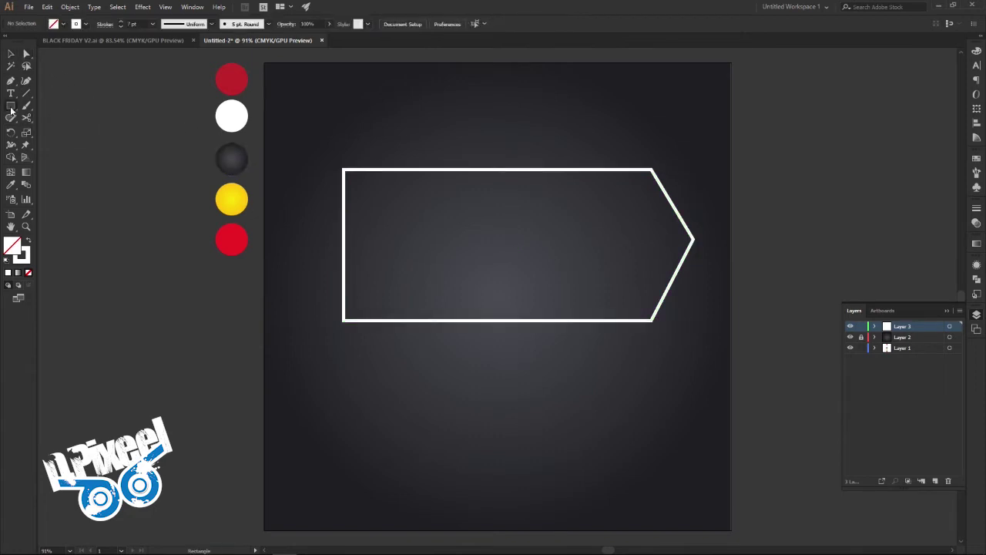
Draw a small circle near the tag's tip and vertically centre it with the tag
{"action": "left_click", "coordinate": [46, 132]}
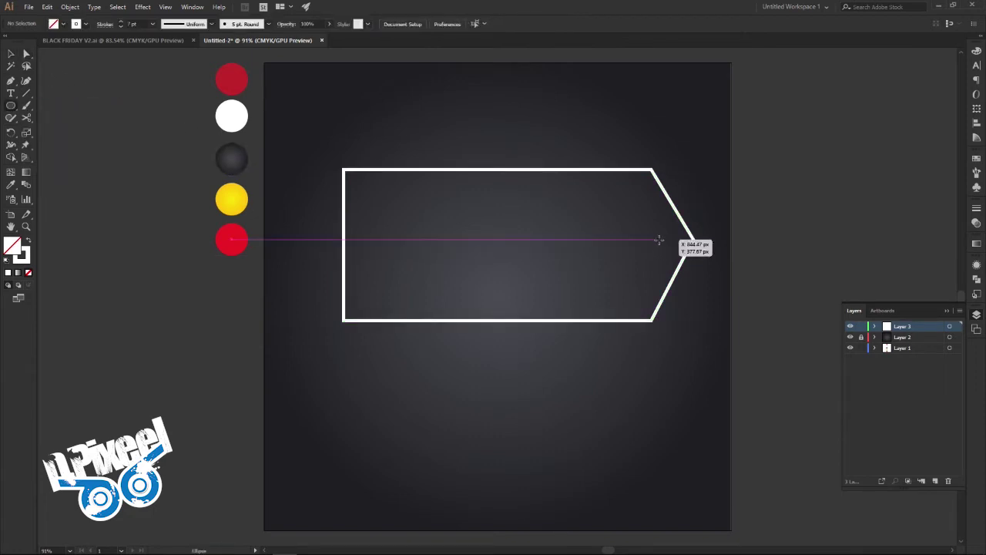
{"action": "left_click_drag", "start_coordinate": [664, 245], "coordinate": [670, 263]}
{"action": "left_click", "coordinate": [10, 55]}
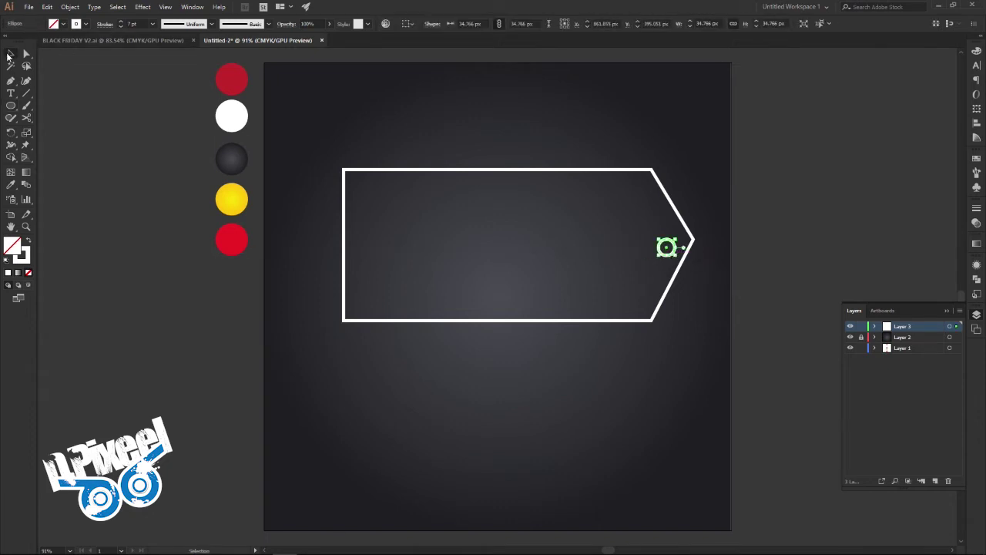
{"action": "left_click_drag", "start_coordinate": [672, 260], "coordinate": [673, 242]}
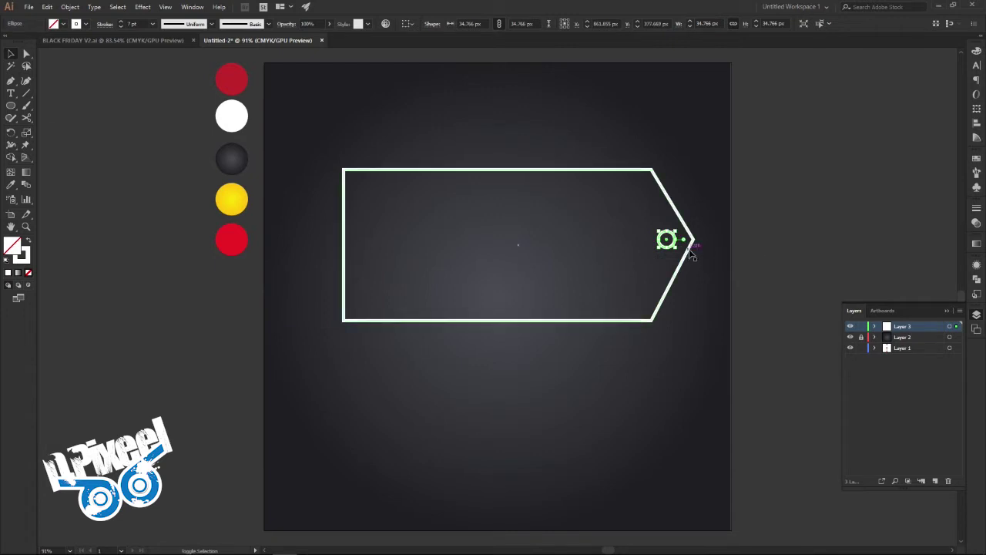
{"action": "left_click", "coordinate": [691, 245], "text": "shift"}
{"action": "left_click", "coordinate": [407, 24]}
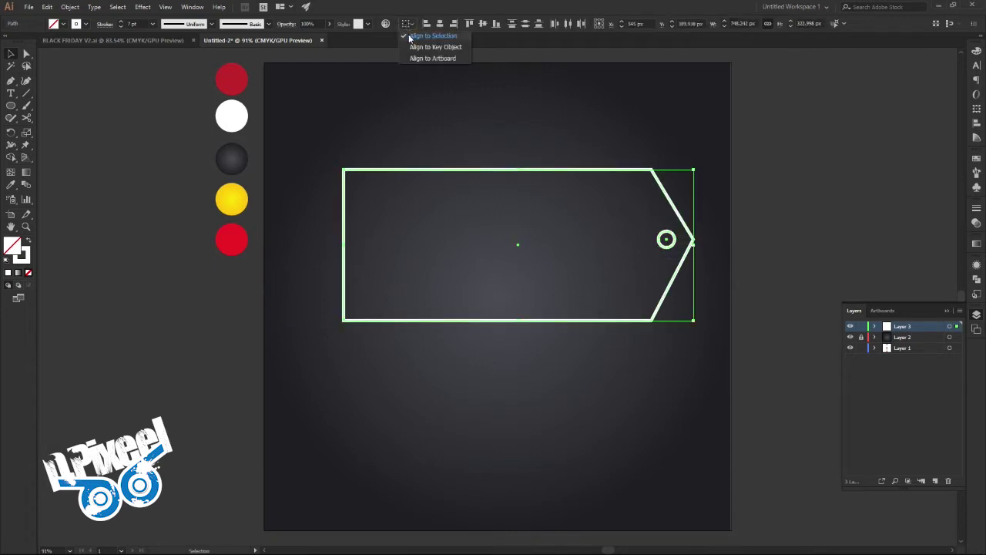
{"action": "left_click", "coordinate": [482, 24]}
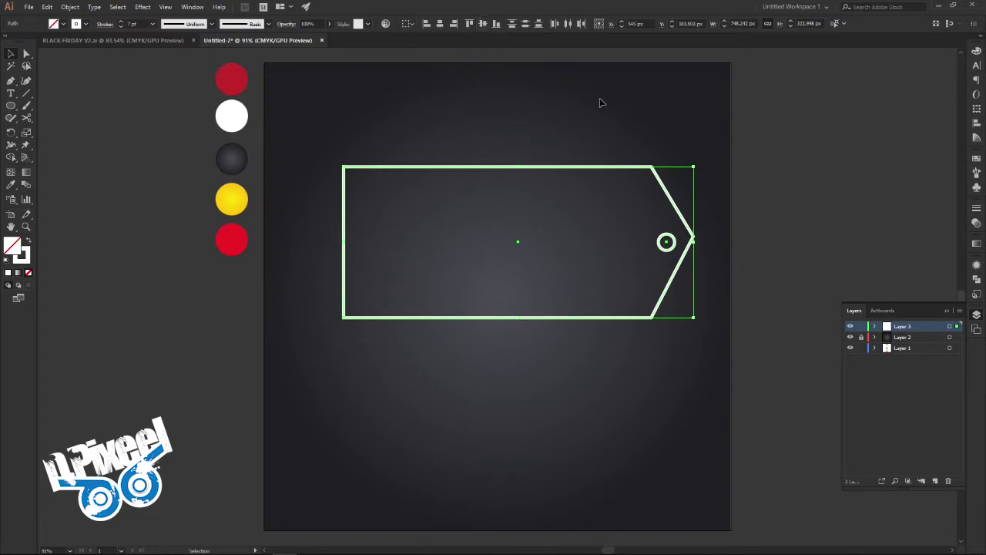
Nudge the small circle up slightly and check its placement against the reference design
{"action": "left_click", "coordinate": [802, 215]}
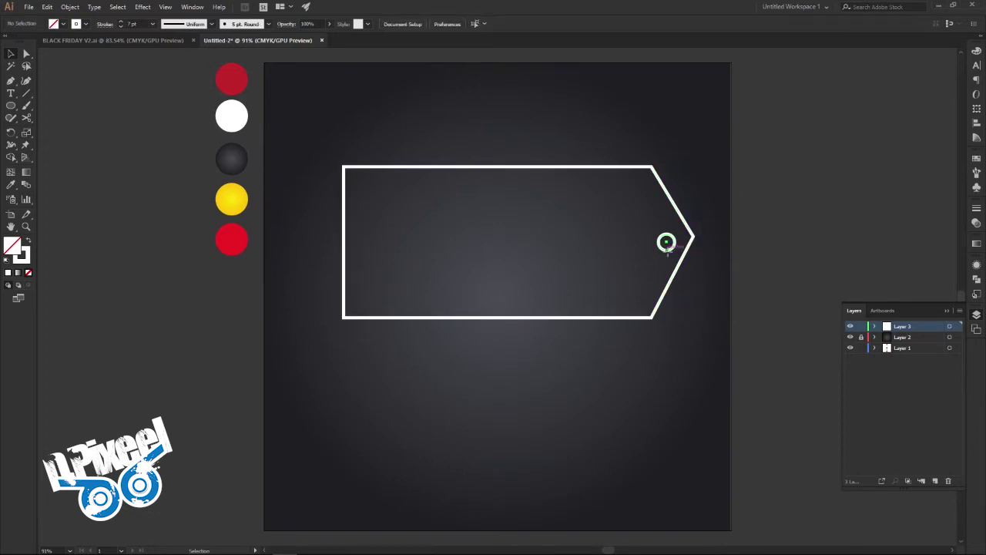
{"action": "left_click", "coordinate": [667, 244]}
{"action": "key", "text": "Up"}
{"action": "key", "text": "Up"}
{"action": "key", "text": "Up"}
{"action": "key", "text": "Up"}
{"action": "key", "text": "Up"}
{"action": "key", "text": "Up"}
{"action": "key", "text": "Up"}
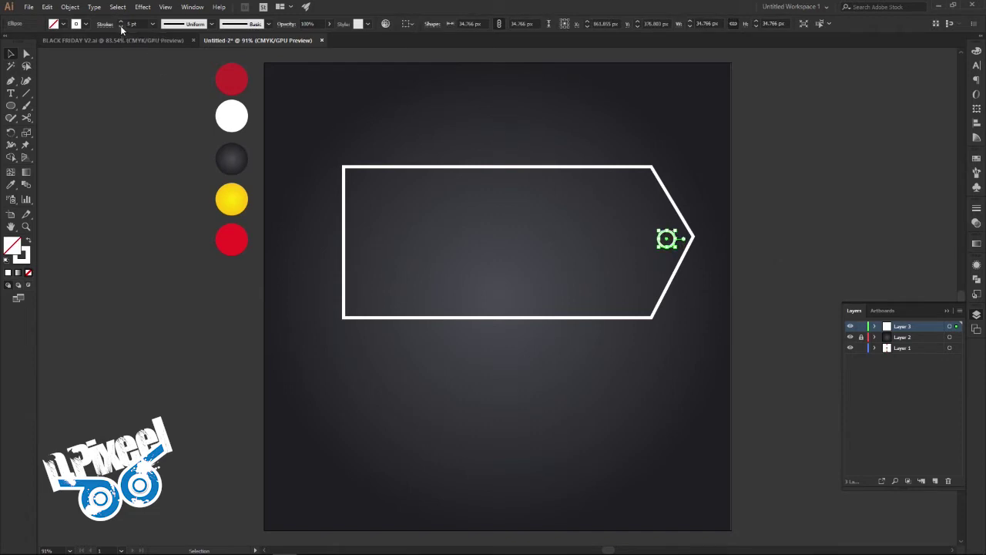
{"action": "left_click", "coordinate": [816, 225]}
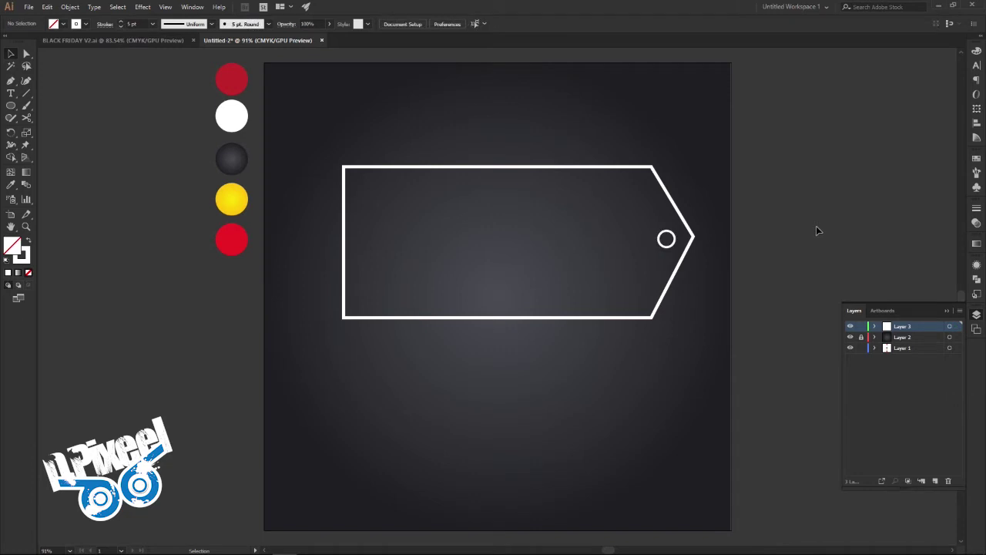
{"action": "left_click", "coordinate": [666, 240]}
{"action": "left_click", "coordinate": [777, 240]}
{"action": "left_click", "coordinate": [676, 240]}
{"action": "left_click", "coordinate": [797, 241]}
{"action": "left_click", "coordinate": [164, 42]}
{"action": "left_click", "coordinate": [257, 41]}
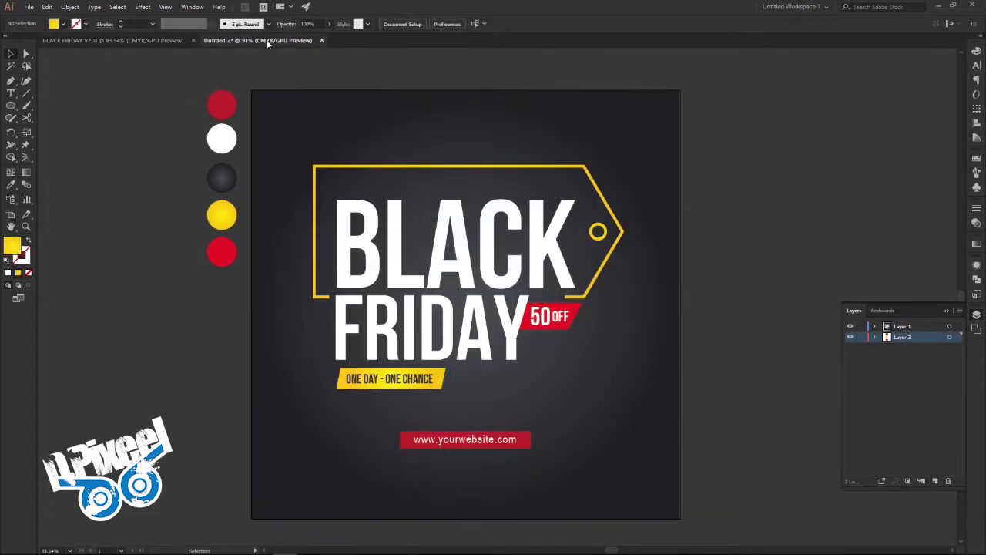
{"action": "left_click", "coordinate": [684, 245]}
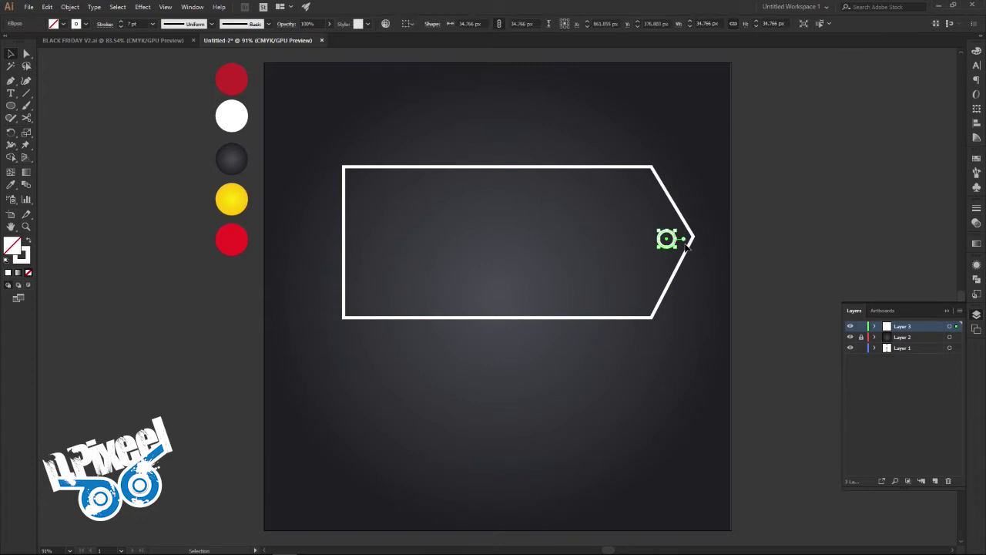
{"action": "left_click", "coordinate": [792, 256]}
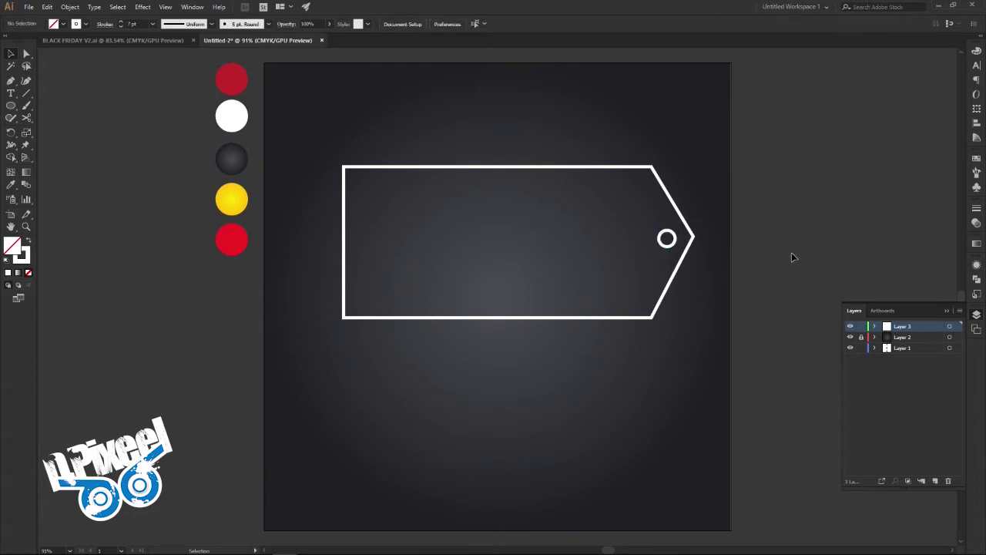
Zoom in on the tag's tip and ring and show the rulers
{"action": "key", "text": "z"}
{"action": "left_click_drag", "start_coordinate": [686, 236], "coordinate": [814, 271]}
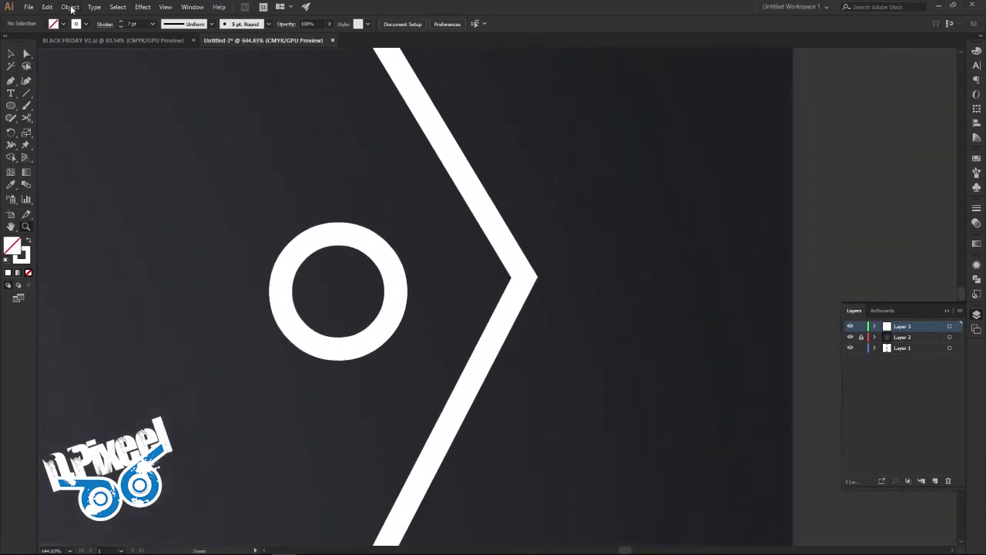
{"action": "left_click", "coordinate": [186, 10]}
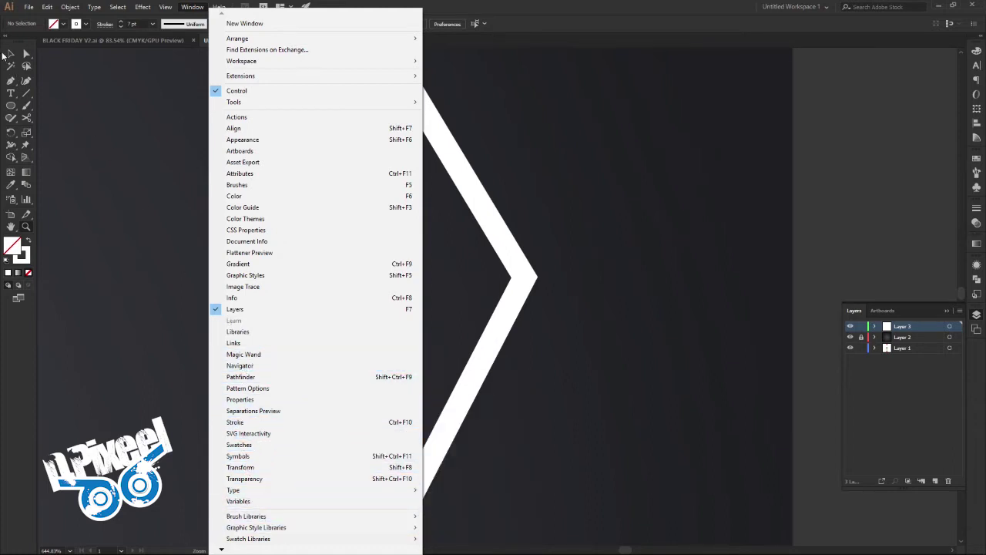
{"action": "left_click", "coordinate": [4, 55]}
{"action": "right_click", "coordinate": [565, 242]}
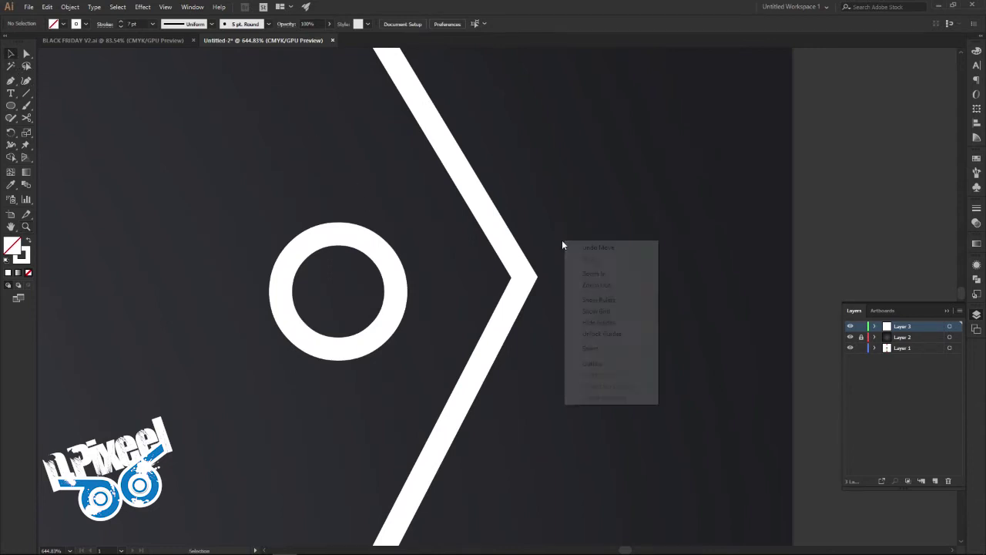
{"action": "left_click", "coordinate": [605, 300]}
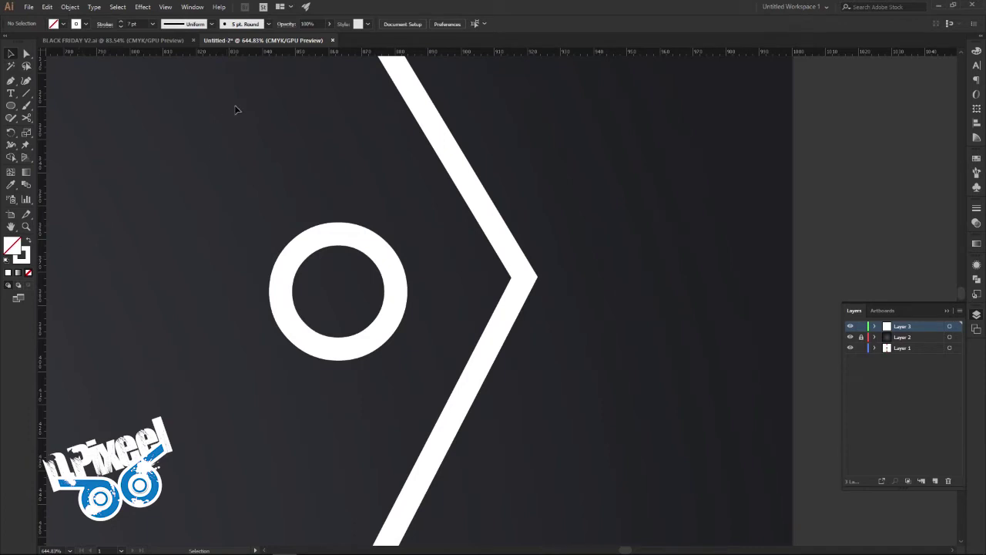
Place a horizontal guide level with the tip, move the ring onto it, and hide rulers
{"action": "left_click_drag", "start_coordinate": [261, 51], "coordinate": [349, 277]}
{"action": "left_click_drag", "start_coordinate": [386, 333], "coordinate": [385, 311]}
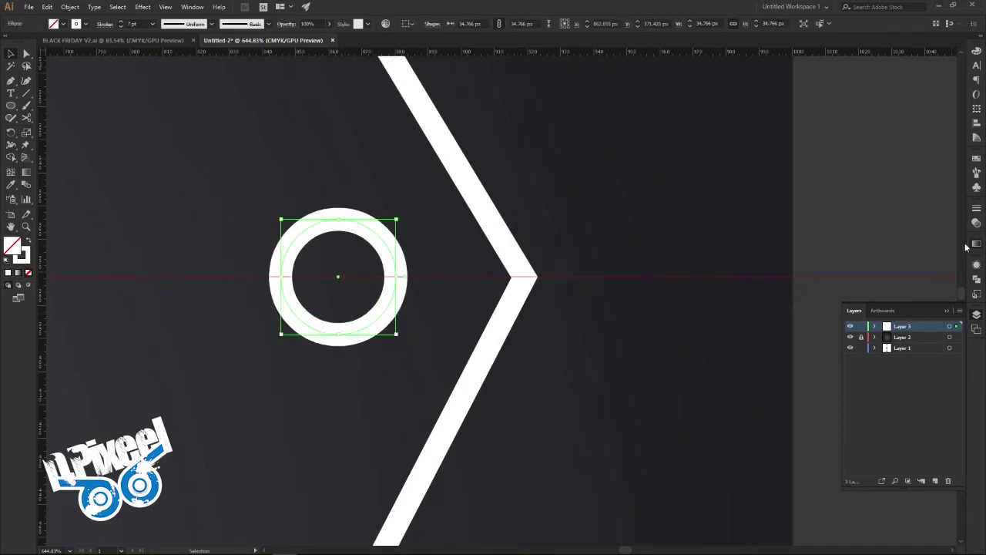
{"action": "left_click_drag", "start_coordinate": [930, 231], "coordinate": [873, 357]}
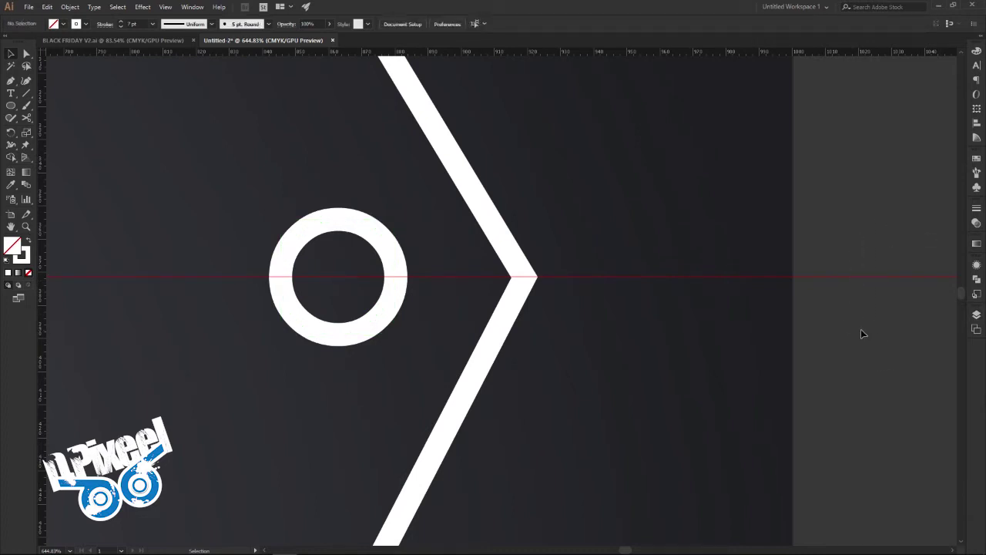
{"action": "right_click", "coordinate": [846, 292]}
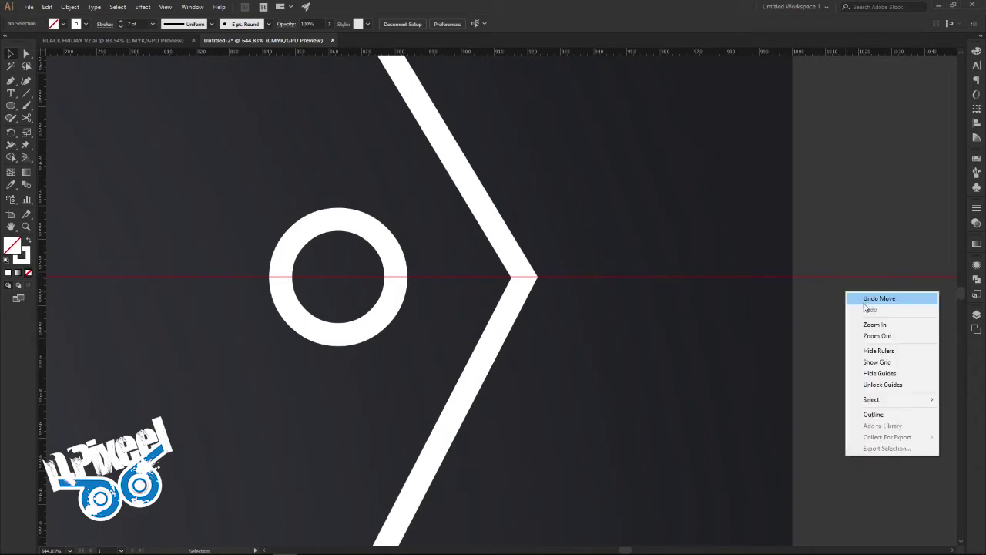
{"action": "left_click", "coordinate": [881, 353]}
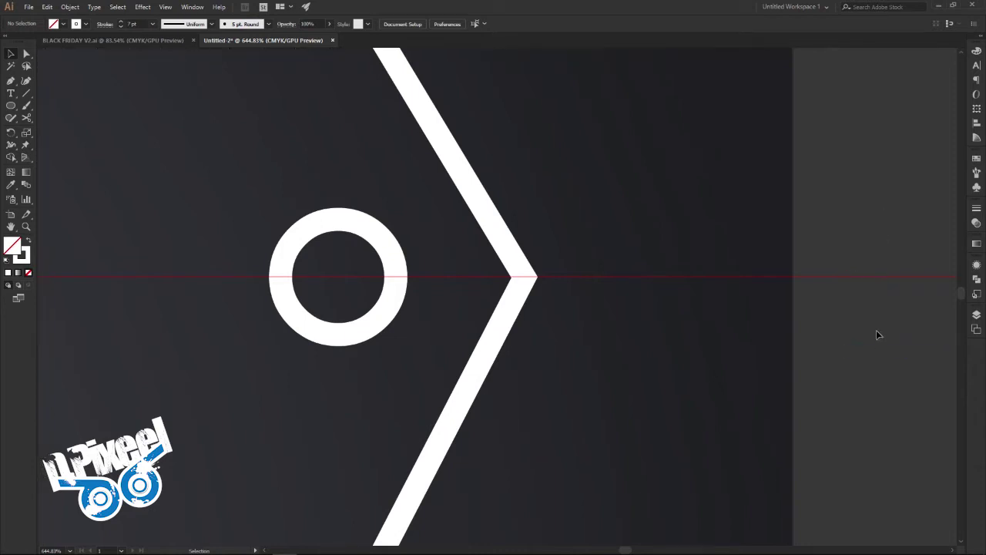
Zoom back out to the whole tag and expand Layer 3 in the Layers panel
{"action": "key", "text": "z"}
{"action": "left_click_drag", "start_coordinate": [480, 326], "coordinate": [231, 319]}
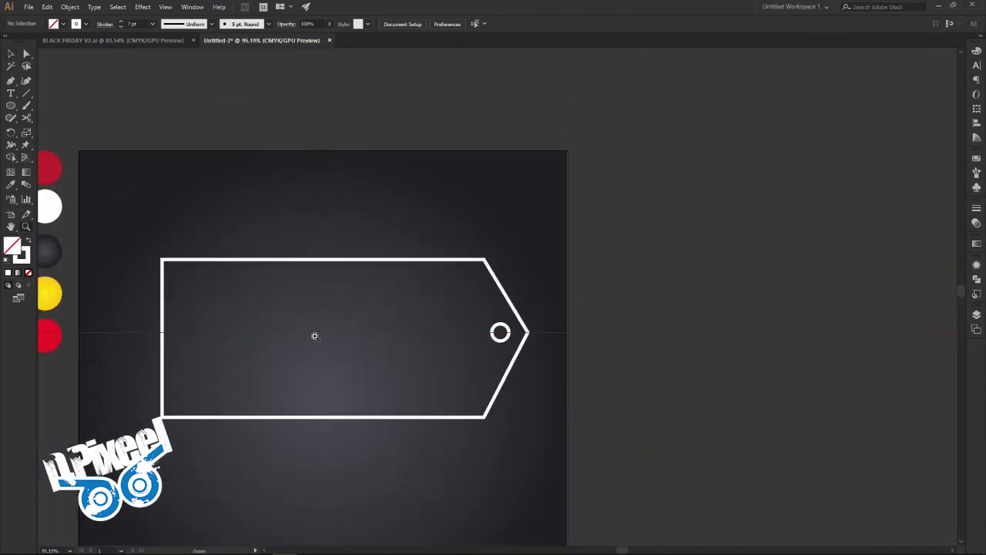
{"action": "left_click_drag", "start_coordinate": [318, 336], "coordinate": [347, 333]}
{"action": "key", "text": "v"}
{"action": "left_click", "coordinate": [978, 315]}
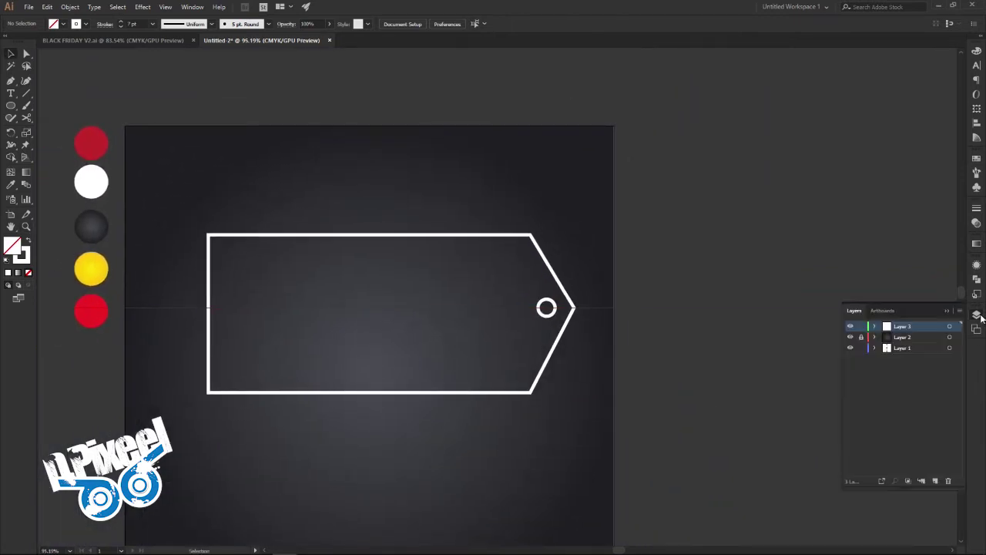
{"action": "left_click", "coordinate": [876, 327]}
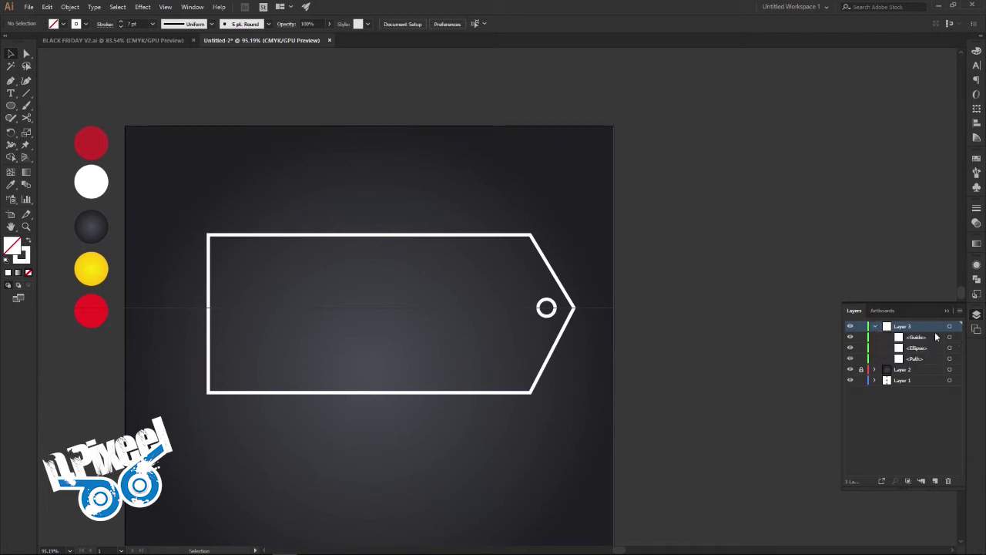
Unlock the guides and delete the horizontal guide across the tag
{"action": "right_click", "coordinate": [772, 282]}
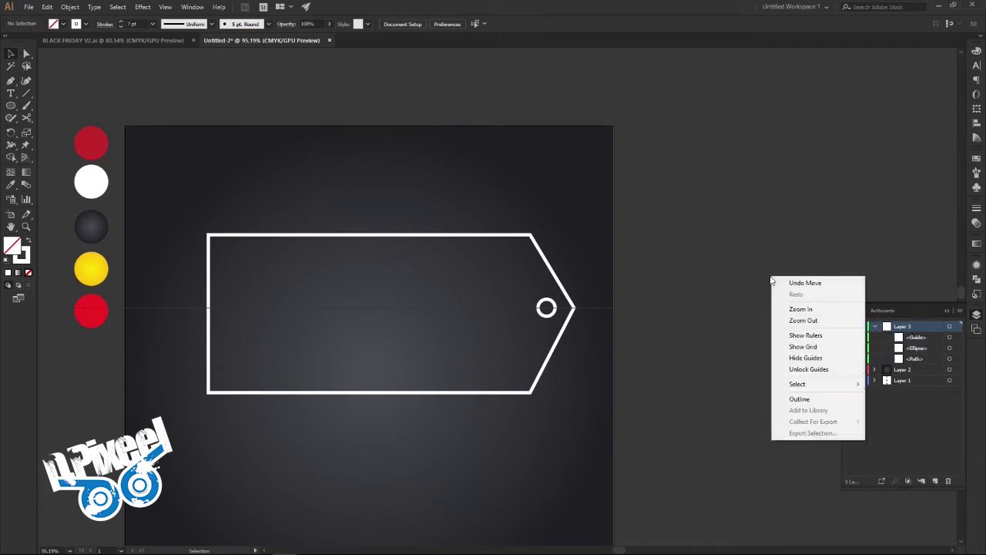
{"action": "left_click", "coordinate": [805, 370]}
{"action": "left_click", "coordinate": [766, 308]}
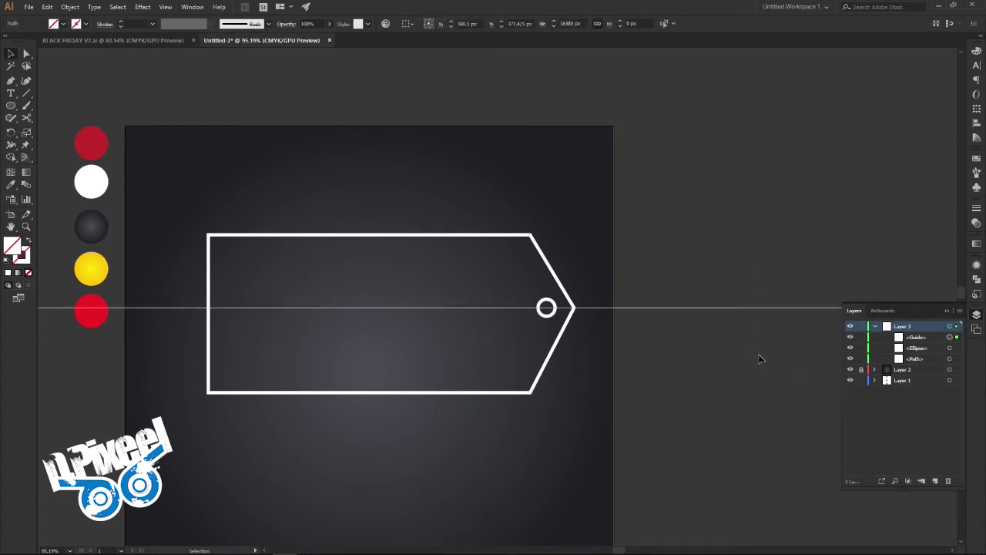
{"action": "key", "text": "Delete"}
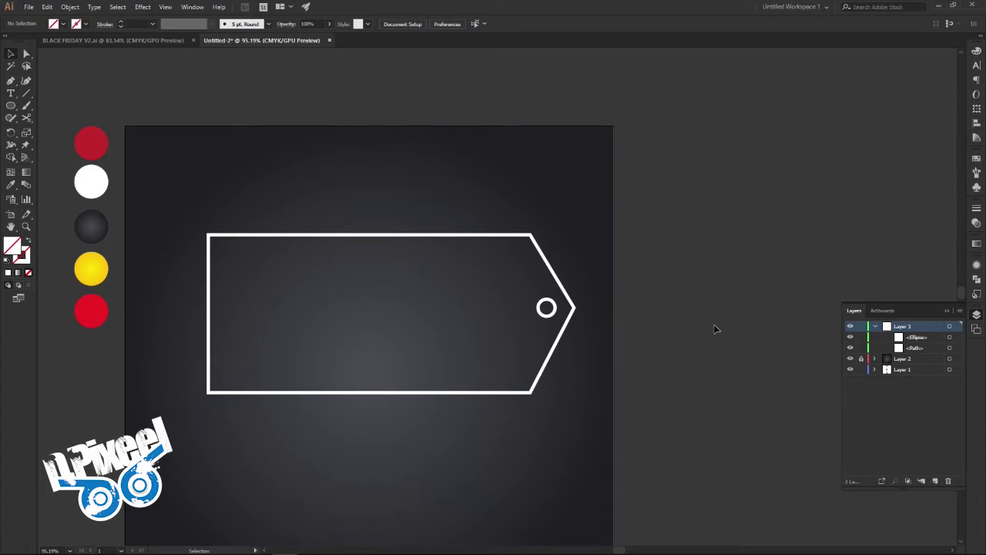
Shift the tag's top-left and bottom-left anchors slightly right to move its left edge
{"action": "left_click", "coordinate": [176, 43]}
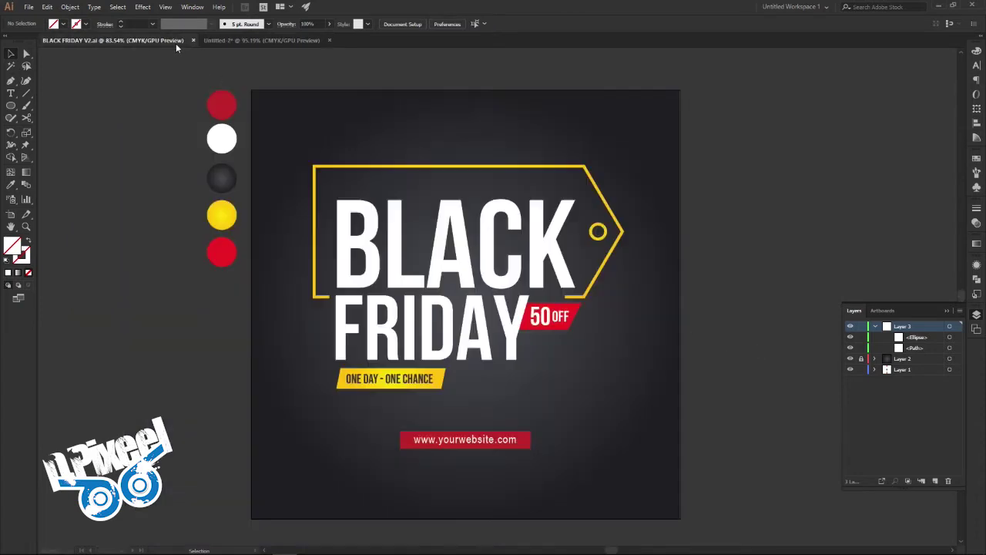
{"action": "left_click", "coordinate": [279, 41]}
{"action": "left_click", "coordinate": [242, 237]}
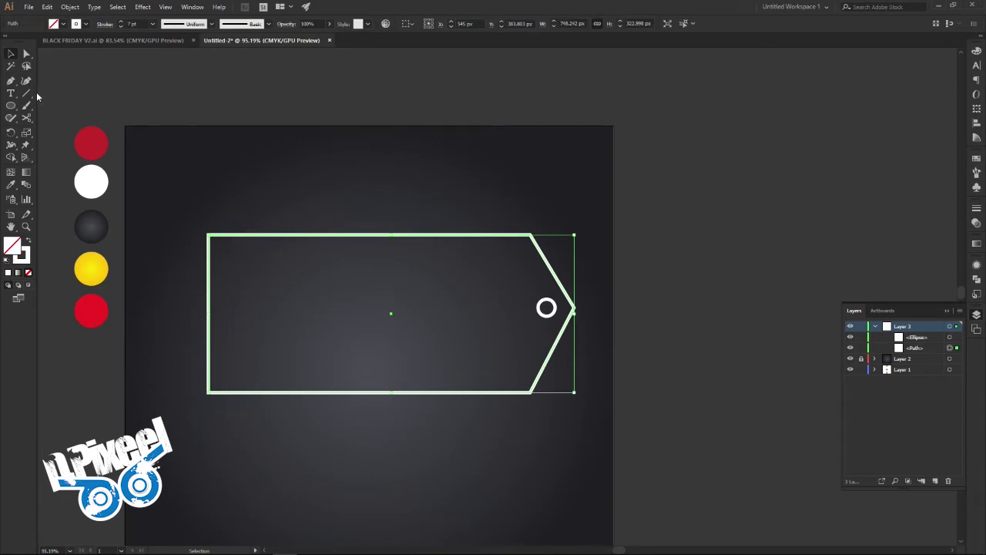
{"action": "left_click", "coordinate": [26, 53]}
{"action": "left_click", "coordinate": [208, 236]}
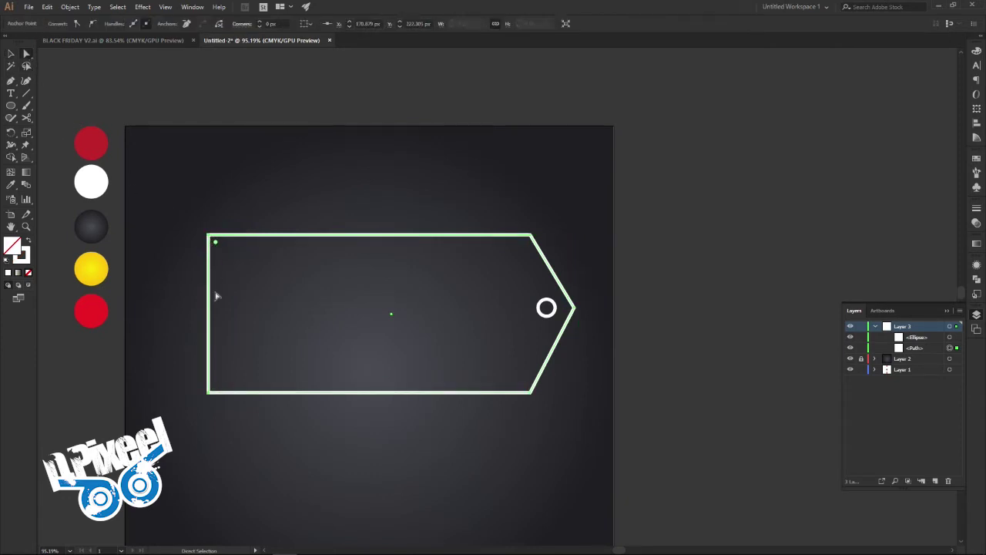
{"action": "left_click", "coordinate": [209, 392], "text": "shift"}
{"action": "key", "text": "Right"}
{"action": "key", "text": "Right"}
{"action": "key", "text": "Right"}
{"action": "key", "text": "Right"}
{"action": "key", "text": "Right"}
{"action": "key", "text": "Right"}
{"action": "key", "text": "Right"}
{"action": "key", "text": "Right"}
{"action": "key", "text": "Right"}
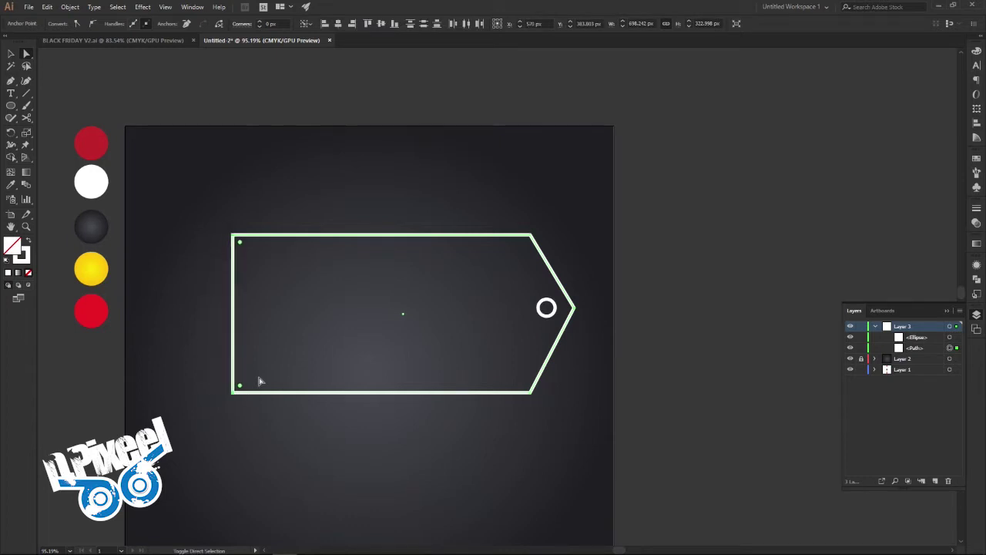
{"action": "key", "text": "Left"}
{"action": "key", "text": "Left"}
{"action": "key", "text": "Left"}
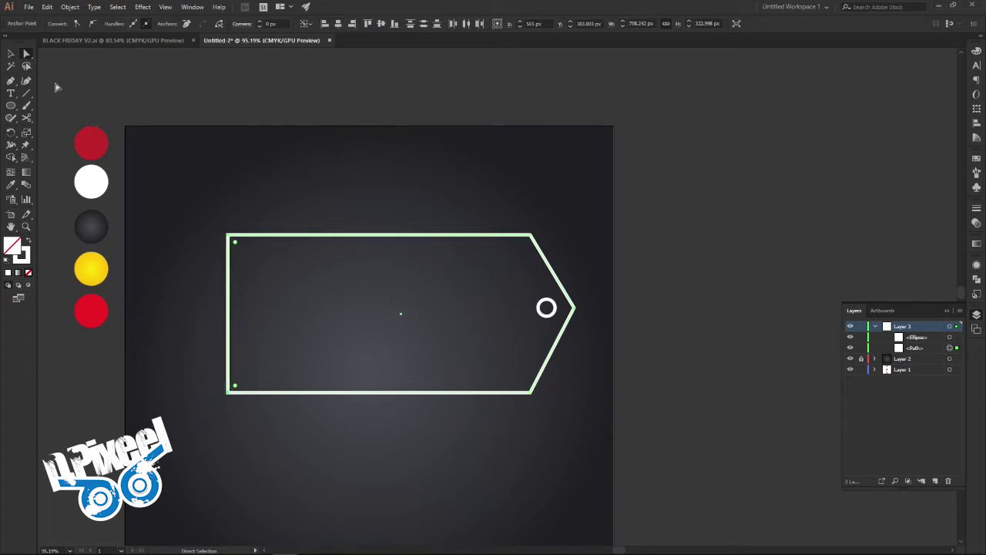
{"action": "left_click", "coordinate": [13, 54]}
{"action": "left_click", "coordinate": [68, 70]}
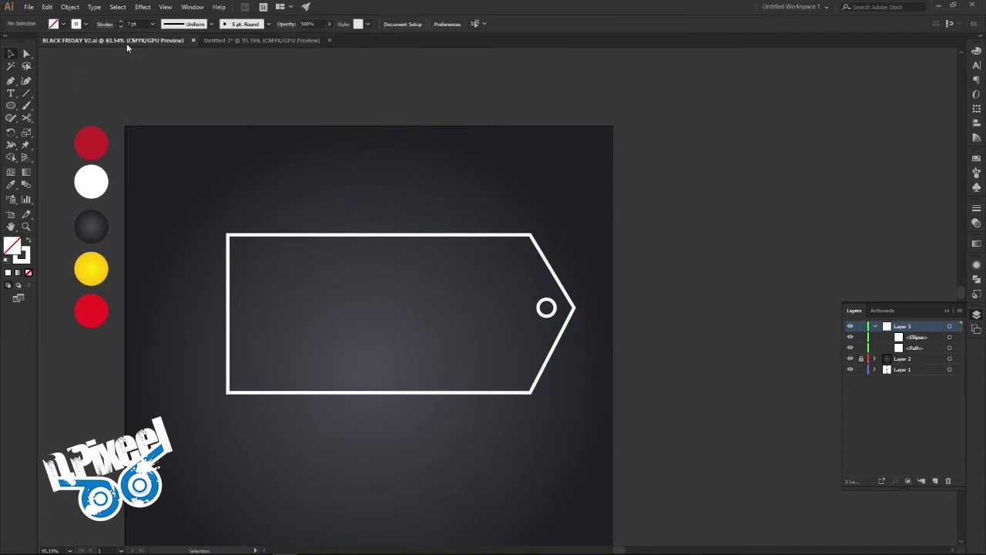
Compare with the reference and delete a stray path accidentally drawn on the bottom edge
{"action": "left_click", "coordinate": [127, 41]}
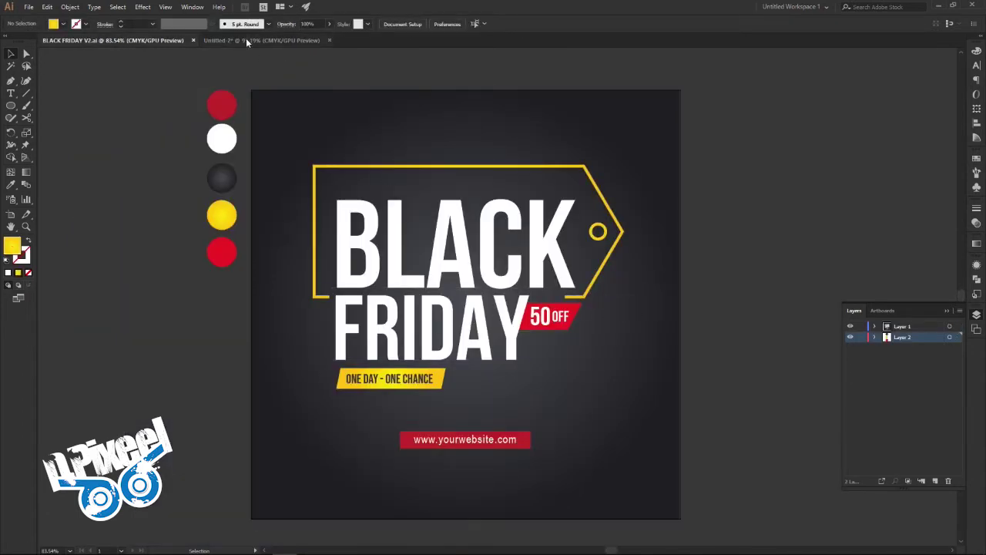
{"action": "left_click", "coordinate": [246, 39]}
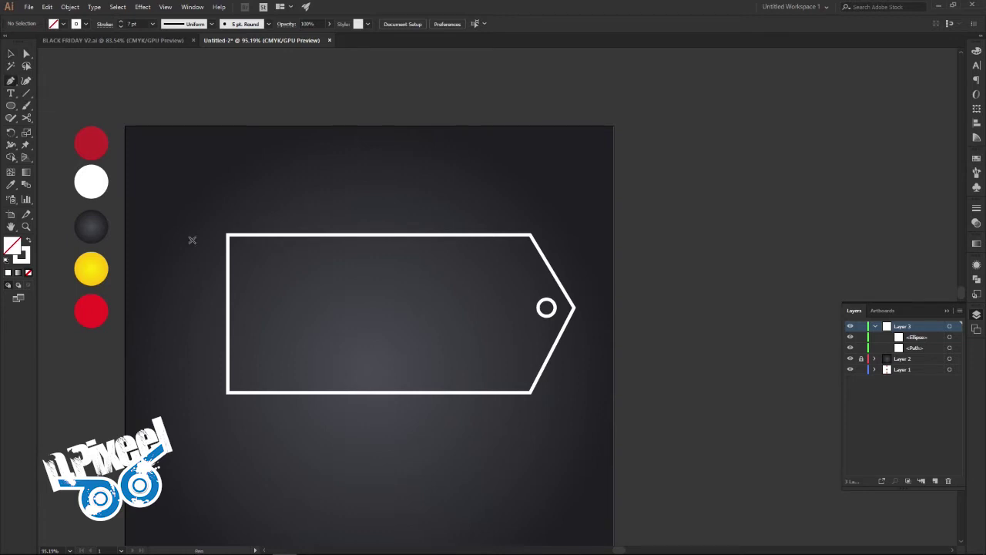
{"action": "left_click", "coordinate": [255, 392]}
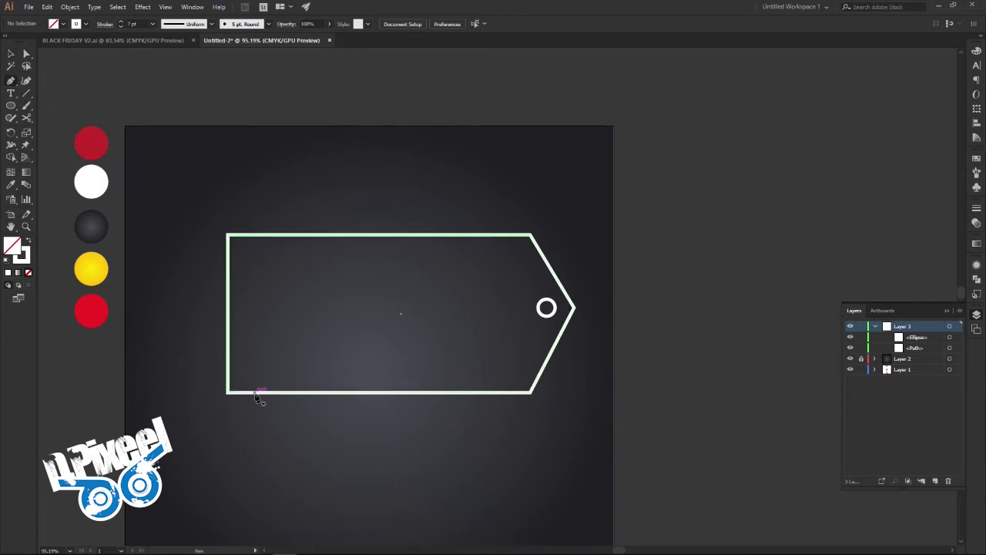
{"action": "left_click", "coordinate": [255, 392]}
{"action": "left_click", "coordinate": [521, 393], "text": "ctrl"}
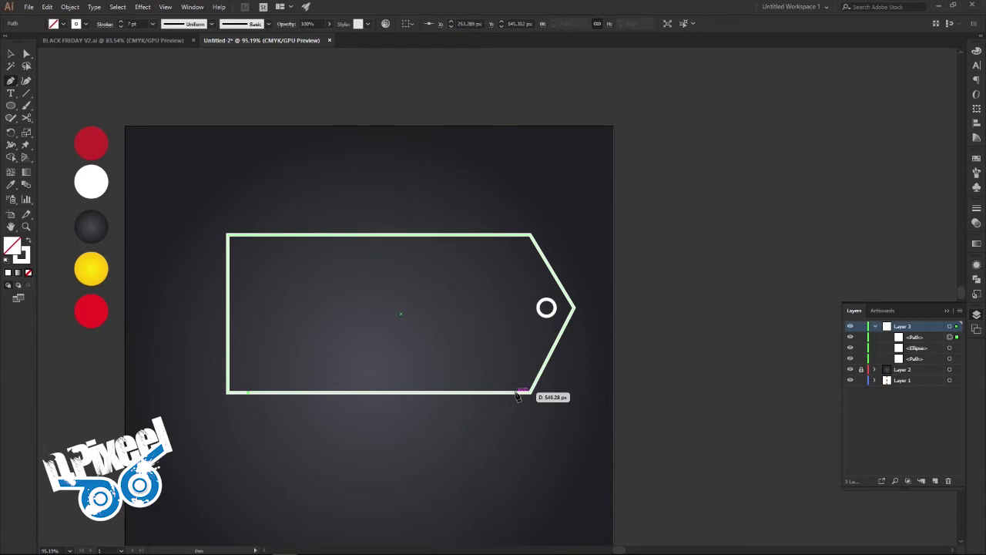
{"action": "key", "text": "Delete"}
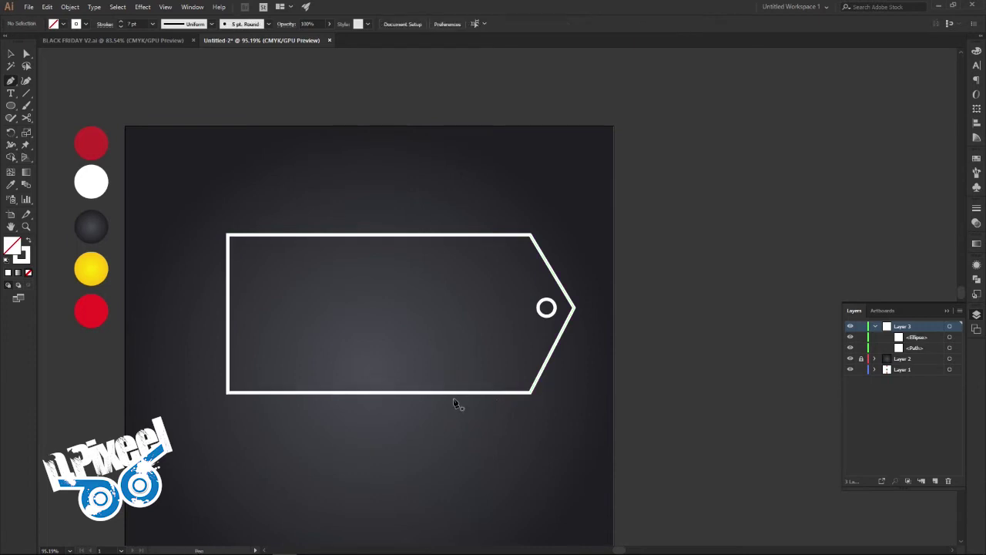
{"action": "left_click", "coordinate": [10, 54]}
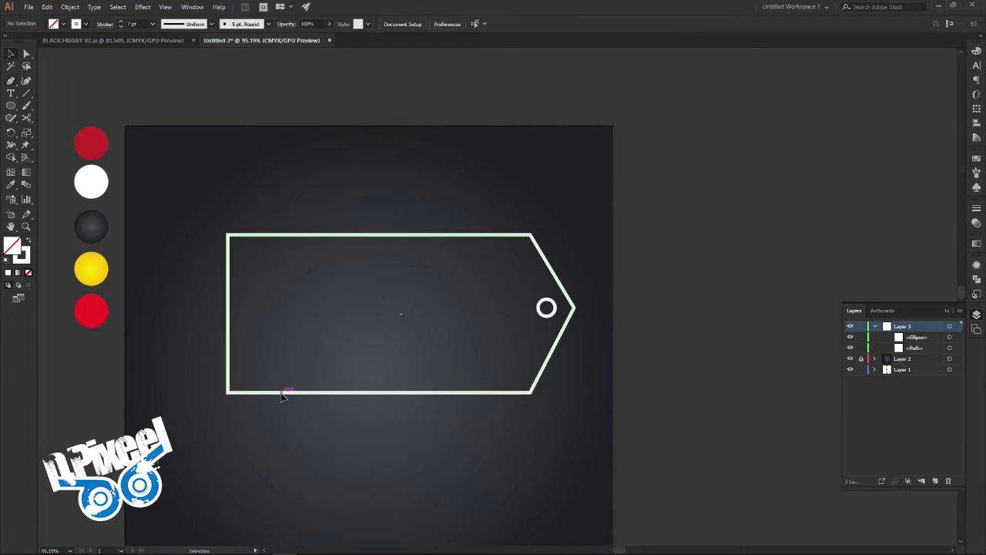
{"action": "left_click", "coordinate": [283, 393]}
Add two anchors on the bottom edge, cut it with Scissors, and delete the middle segments
{"action": "left_click", "coordinate": [10, 80]}
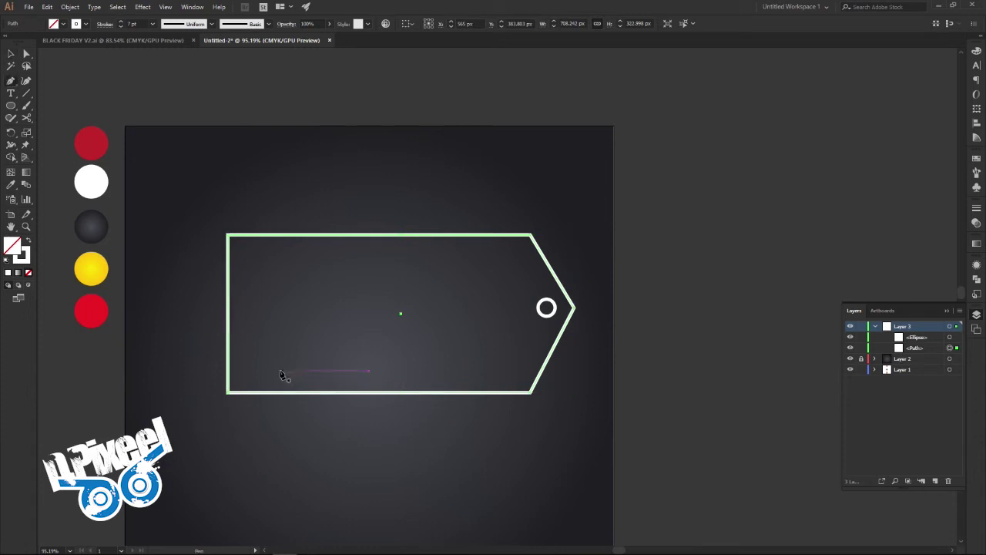
{"action": "left_click", "coordinate": [257, 394]}
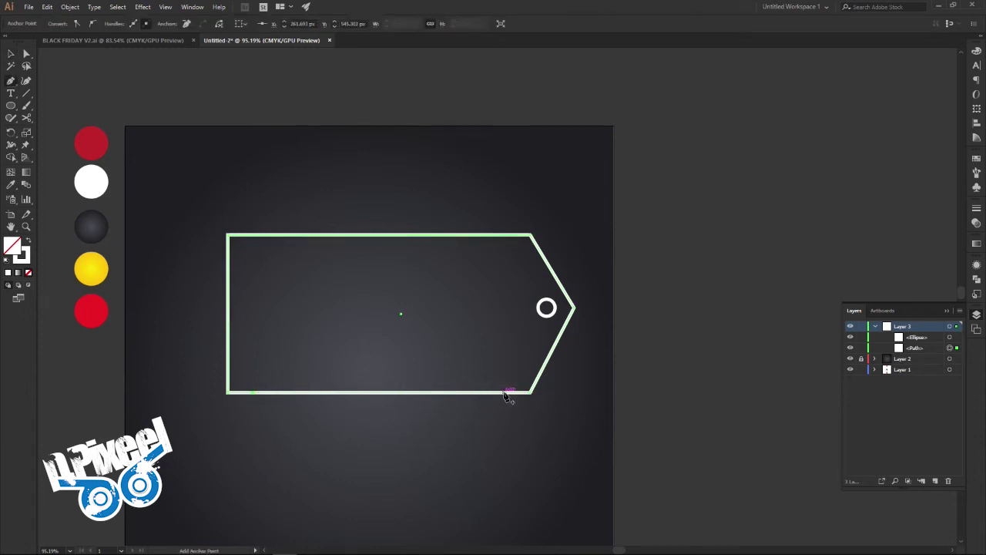
{"action": "left_click", "coordinate": [505, 393]}
{"action": "left_click", "coordinate": [23, 119]}
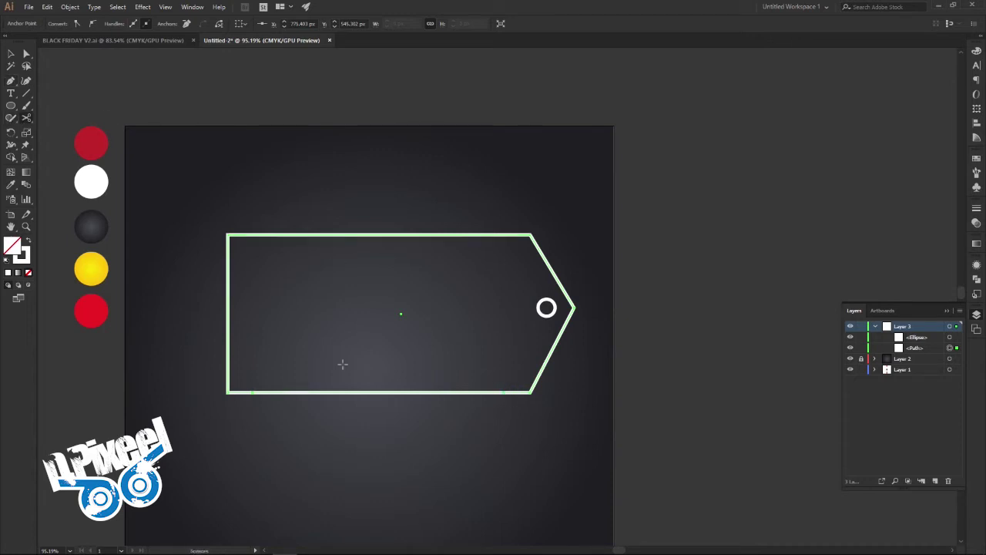
{"action": "left_click", "coordinate": [370, 392]}
{"action": "left_click", "coordinate": [27, 54]}
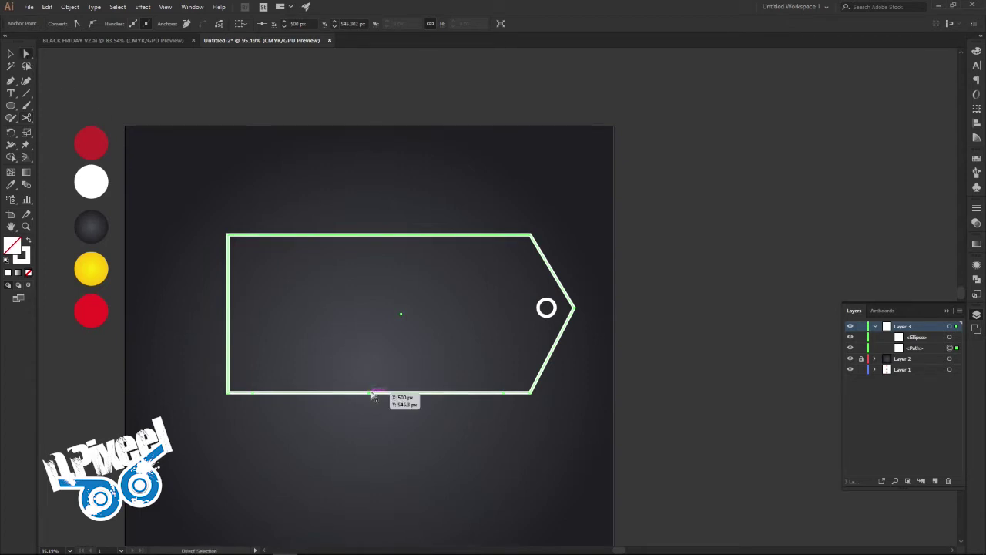
{"action": "key", "text": "Delete"}
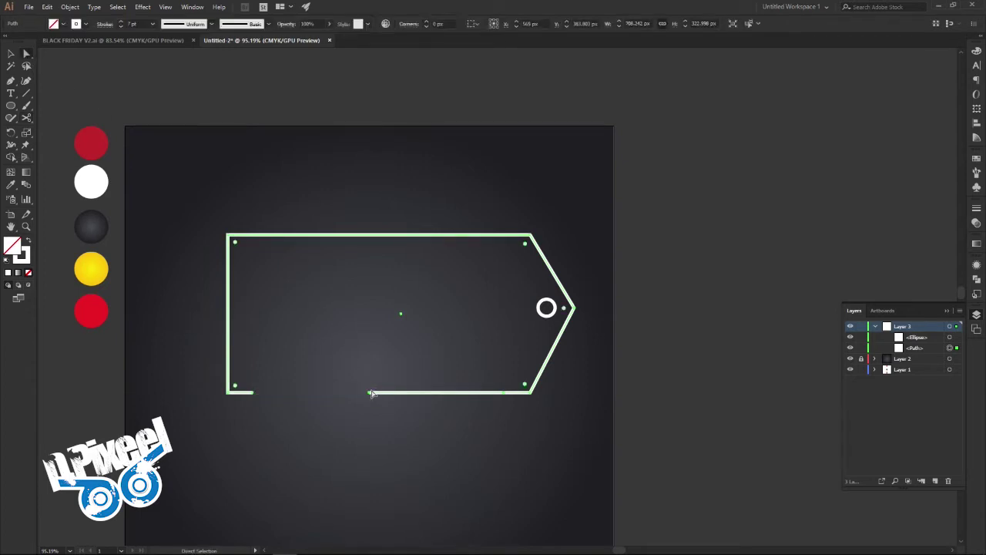
{"action": "left_click", "coordinate": [371, 393]}
{"action": "key", "text": "Delete"}
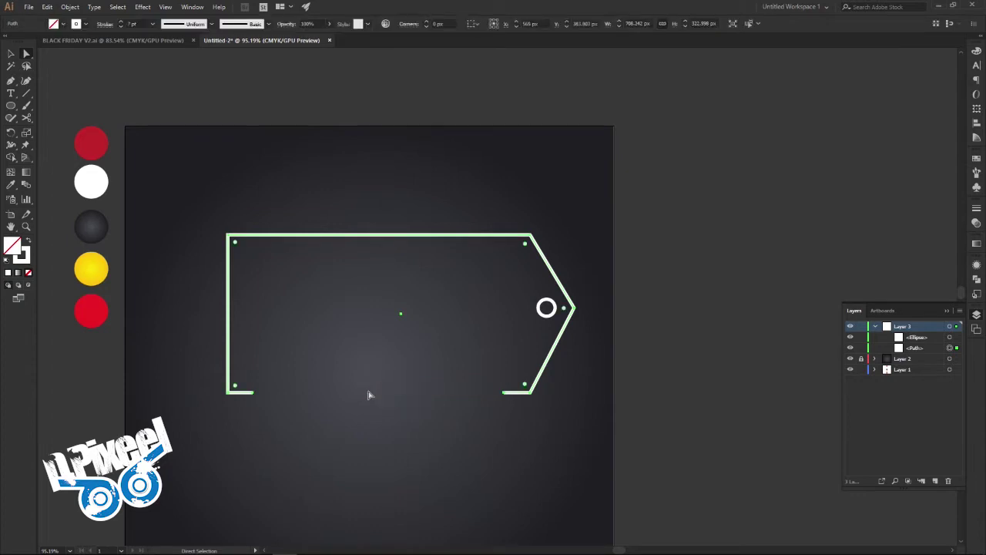
{"action": "key", "text": "ctrl+j"}
{"action": "left_click", "coordinate": [12, 54]}
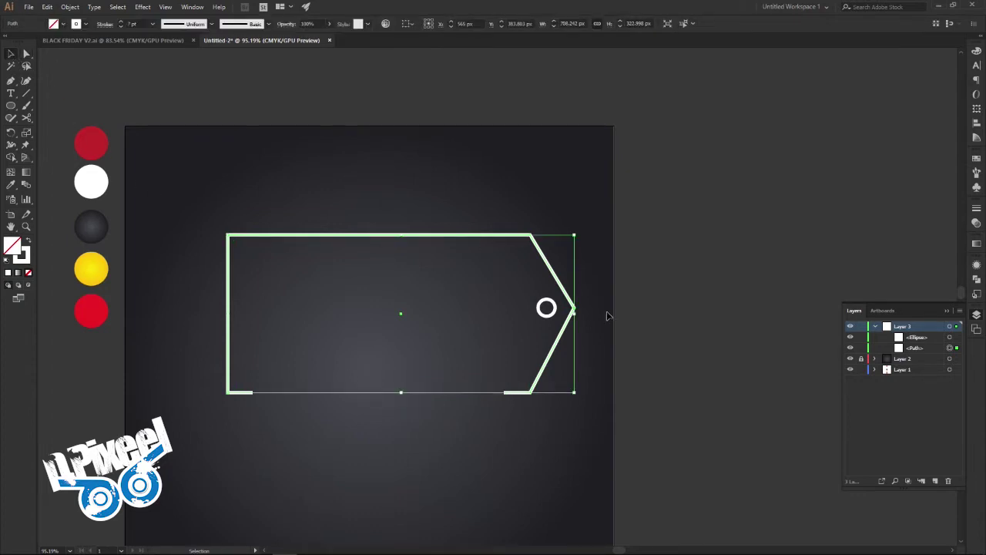
Group the tag and ring, expand their strokes, and colour them yellow with the Eyedropper
{"action": "left_click", "coordinate": [556, 313], "text": "shift"}
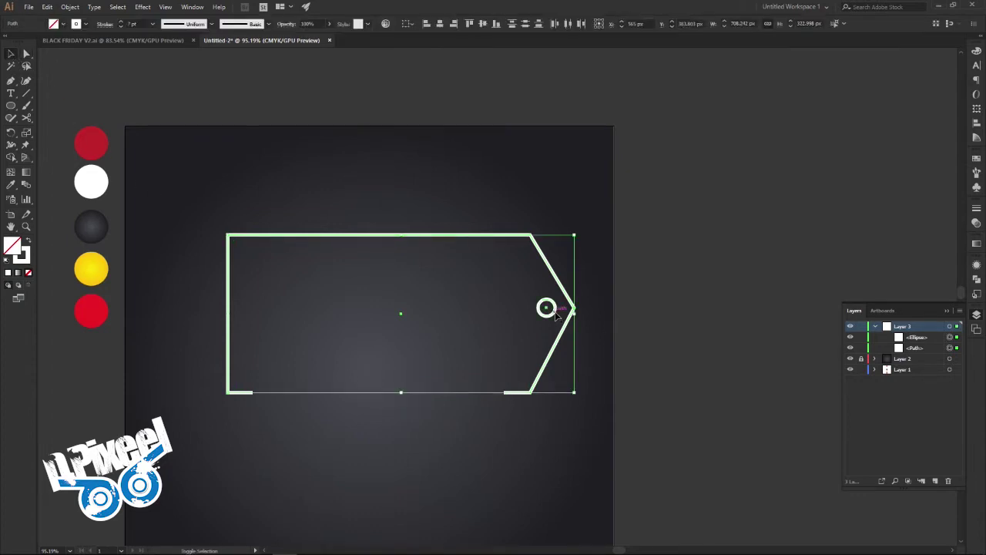
{"action": "right_click", "coordinate": [556, 313]}
{"action": "left_click", "coordinate": [576, 377]}
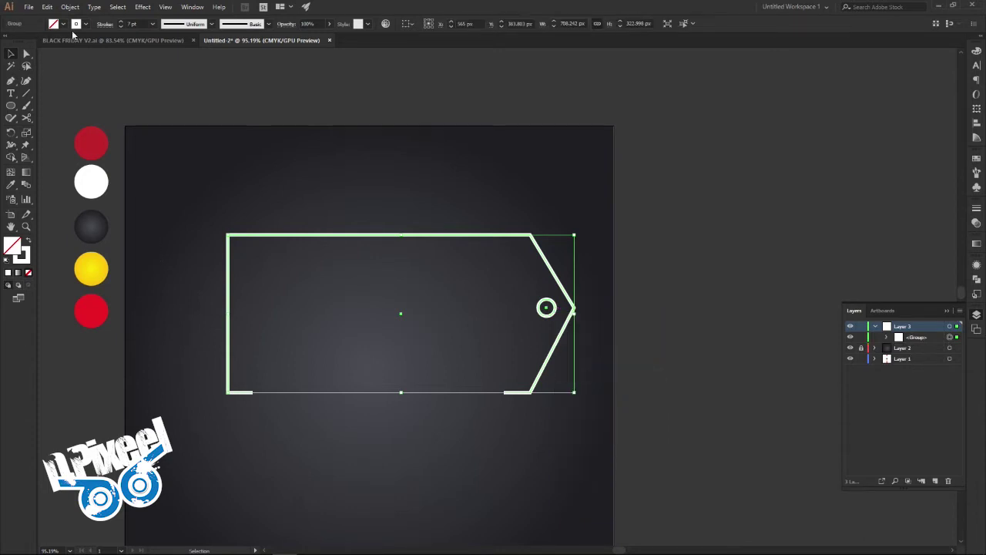
{"action": "left_click", "coordinate": [47, 6]}
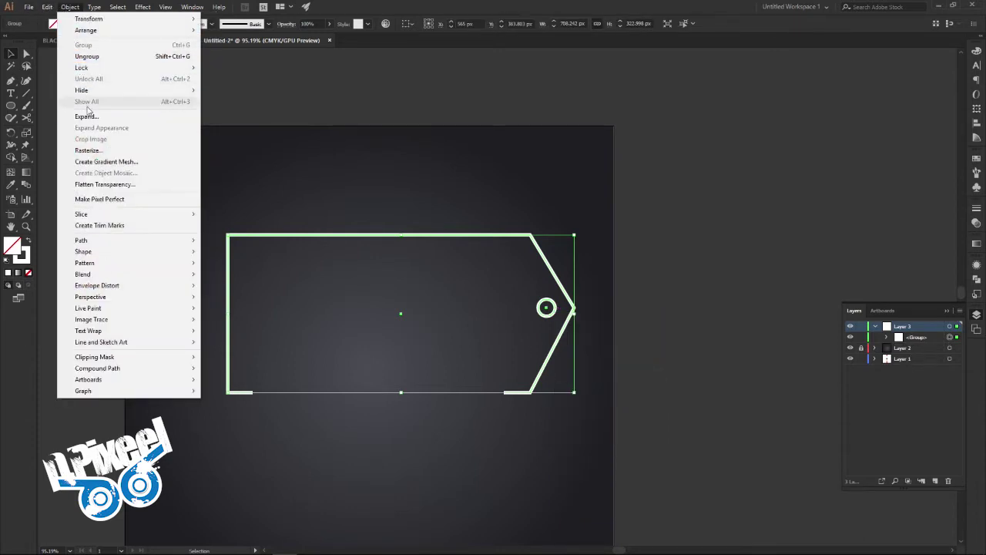
{"action": "left_click", "coordinate": [86, 117]}
{"action": "left_click", "coordinate": [30, 149]}
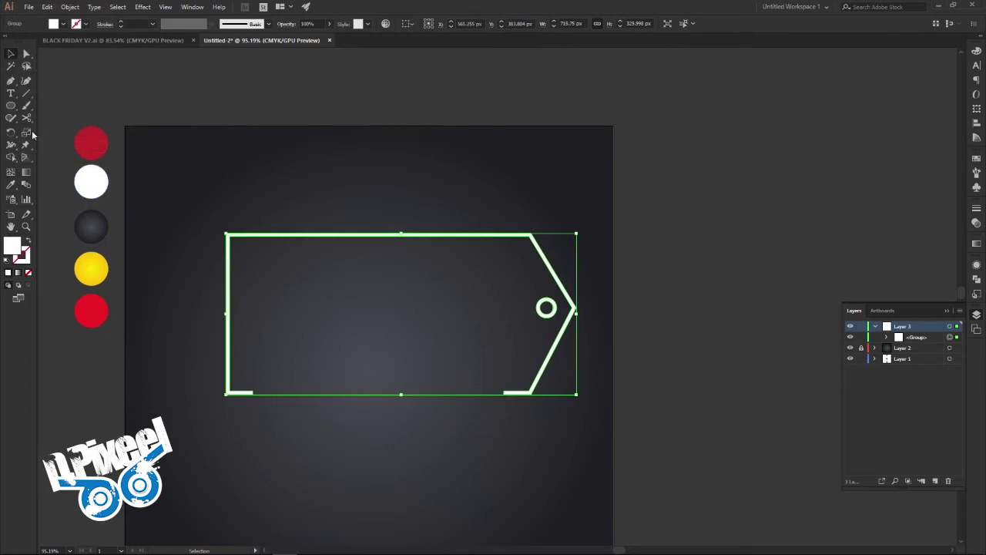
{"action": "left_click", "coordinate": [11, 183]}
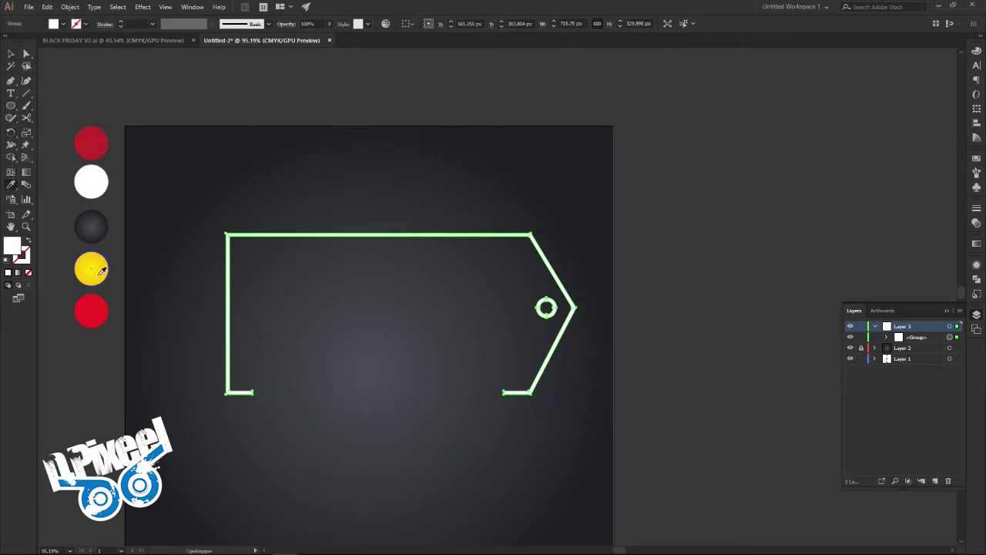
{"action": "left_click", "coordinate": [91, 269]}
{"action": "left_click", "coordinate": [10, 54]}
{"action": "left_click", "coordinate": [203, 100]}
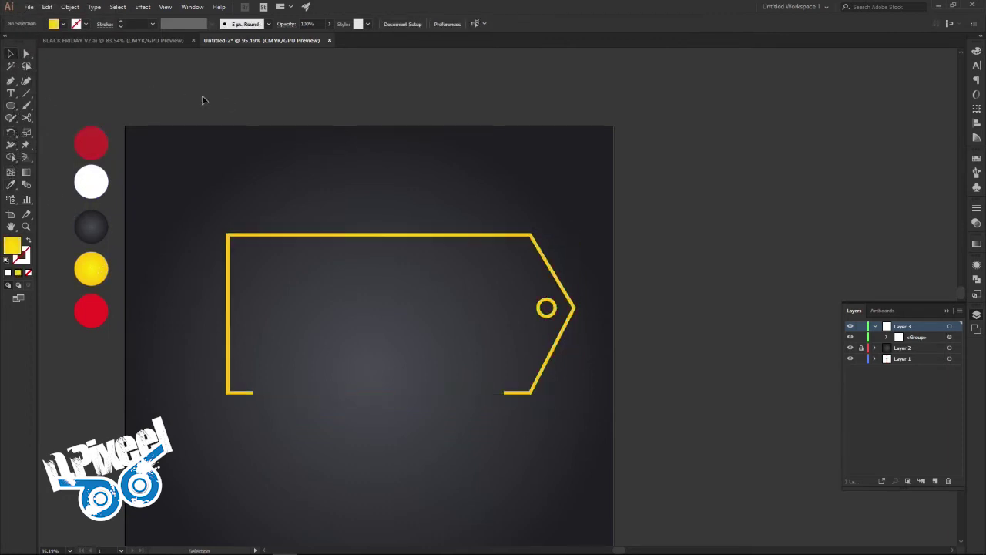
Nudge the yellow tag group slightly left and compare it with the reference design
{"action": "left_click", "coordinate": [569, 330]}
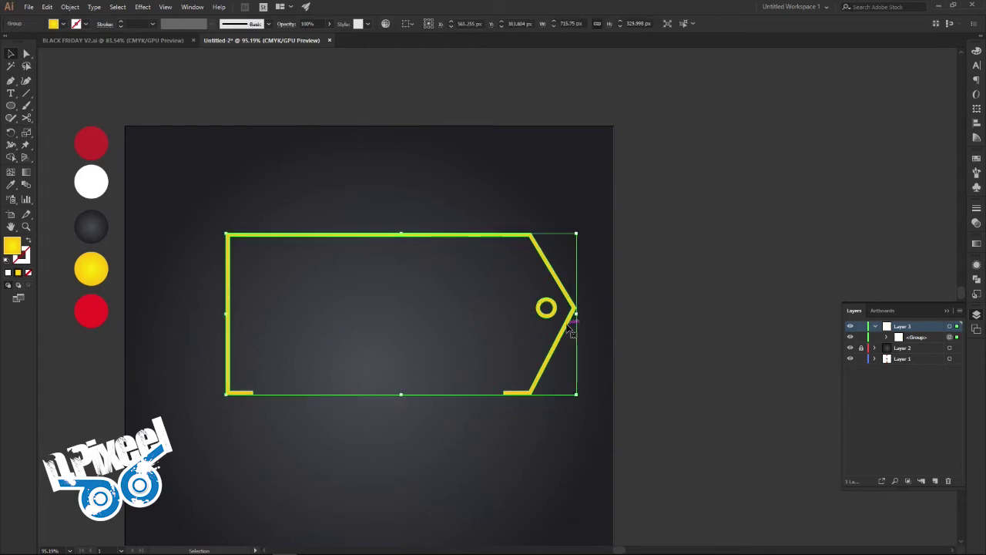
{"action": "key", "text": "shift+Left"}
{"action": "key", "text": "shift+Left"}
{"action": "key", "text": "shift+Left"}
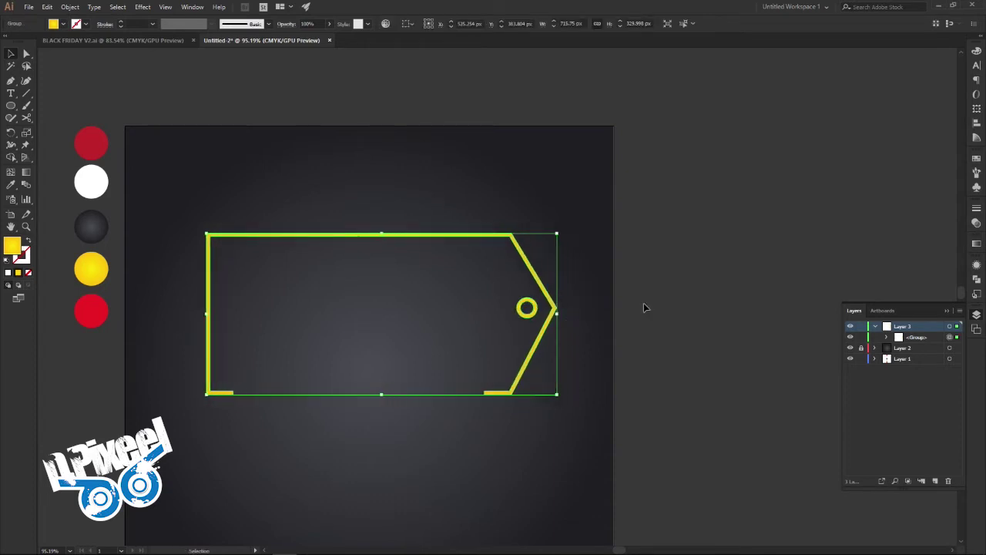
{"action": "key", "text": "shift+Left"}
{"action": "key", "text": "shift+Left"}
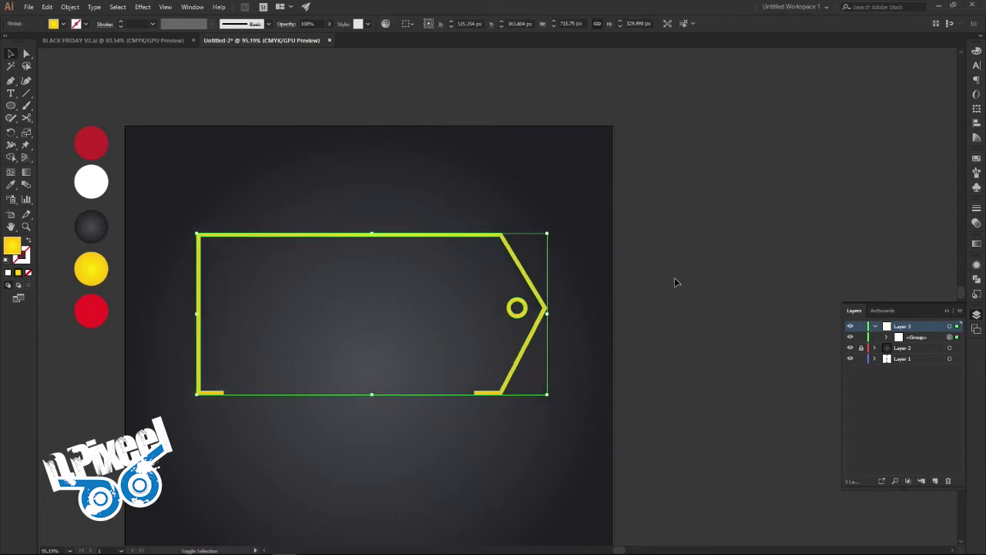
{"action": "left_click", "coordinate": [674, 277]}
{"action": "left_click_drag", "start_coordinate": [208, 111], "coordinate": [280, 81]}
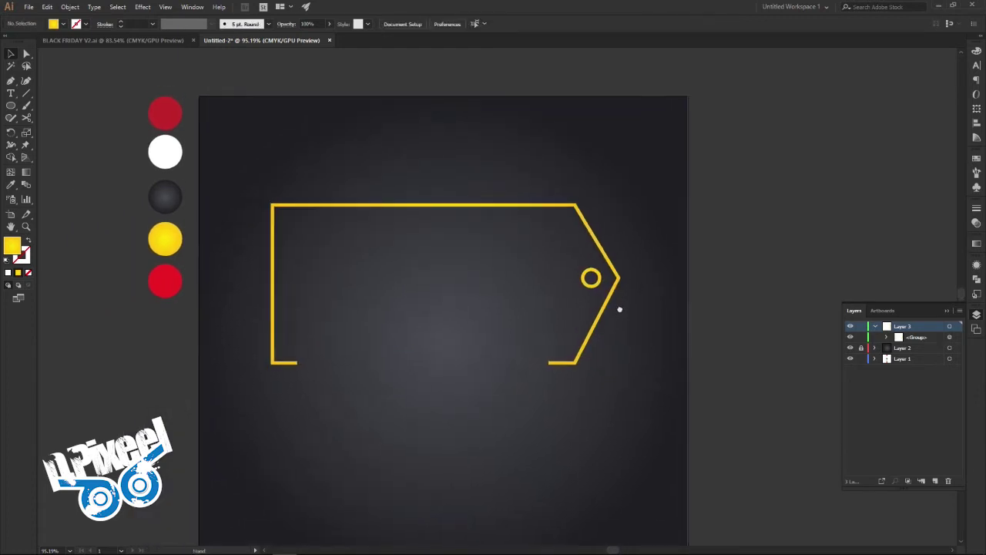
{"action": "left_click", "coordinate": [171, 41]}
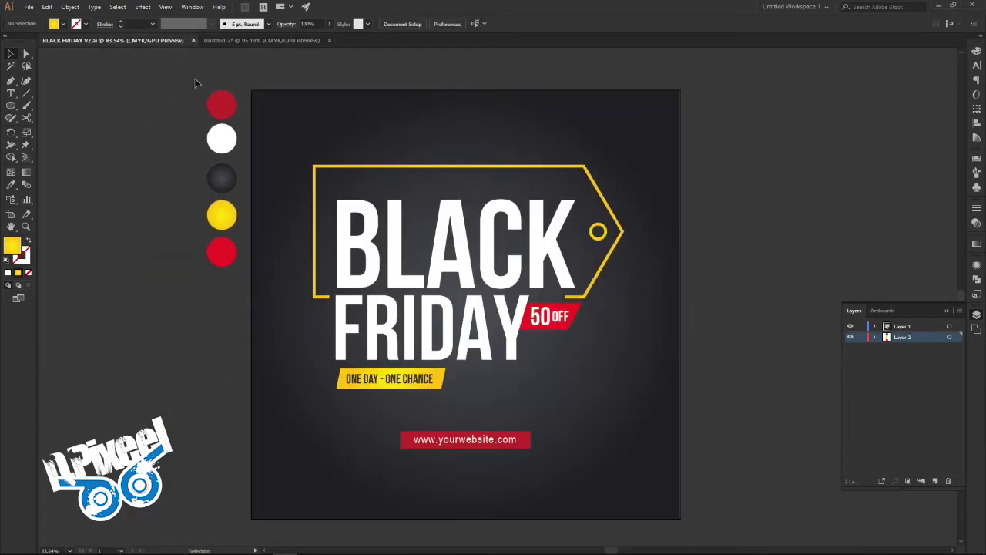
{"action": "left_click", "coordinate": [233, 42]}
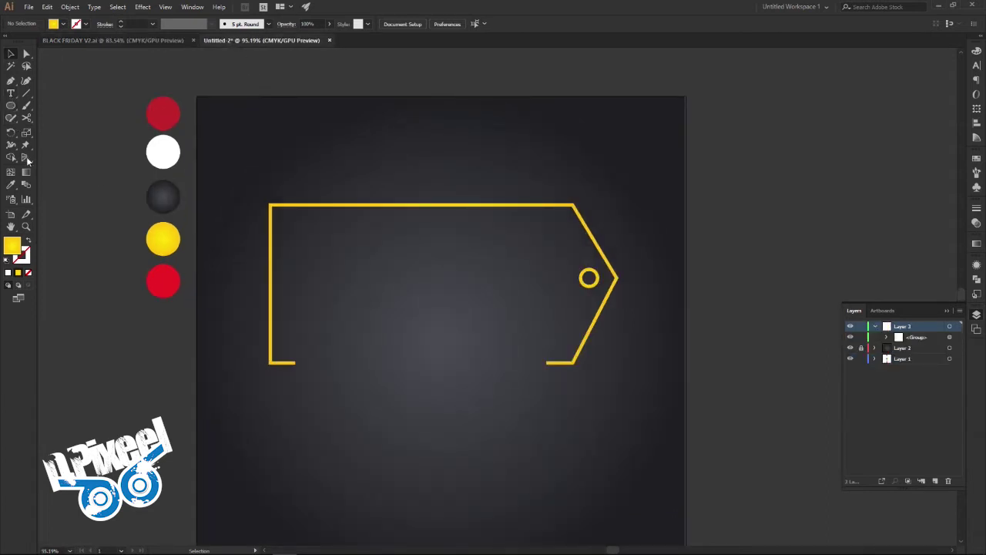
{"action": "left_click", "coordinate": [10, 186]}
Type the word BLACK above the tag, enlarge it, and fill it white
{"action": "left_click", "coordinate": [161, 152]}
{"action": "left_click", "coordinate": [10, 93]}
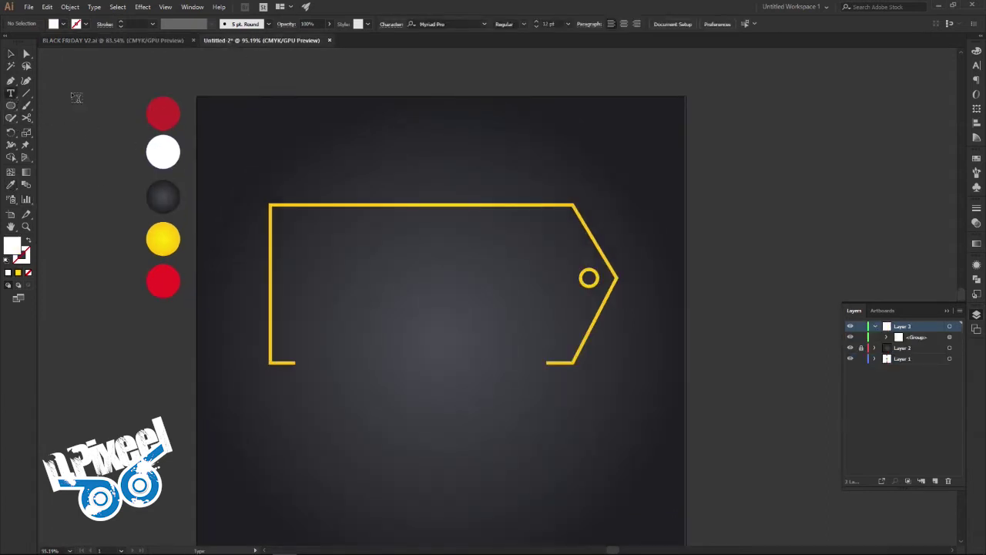
{"action": "left_click", "coordinate": [391, 178]}
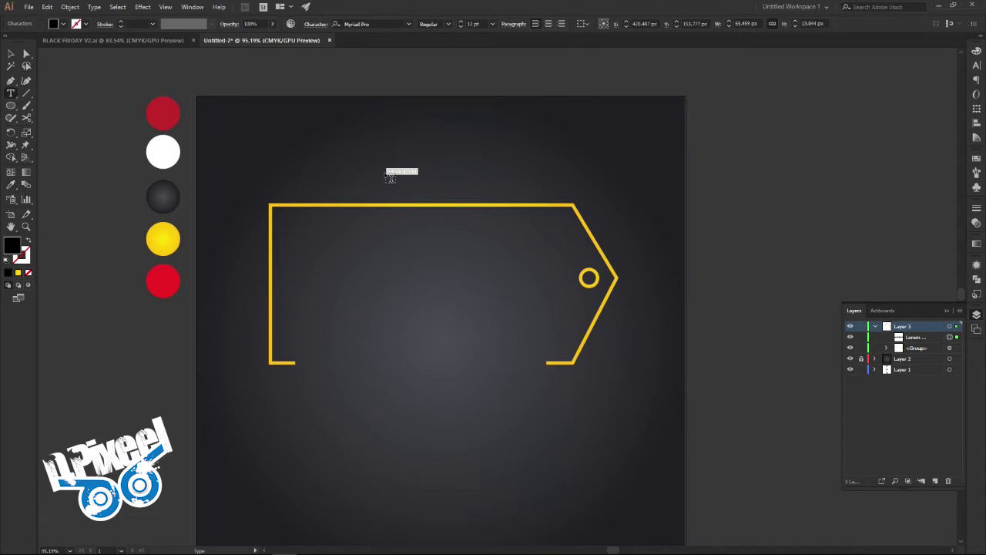
{"action": "type", "text": "B"}
{"action": "type", "text": "LACK"}
{"action": "left_click", "coordinate": [11, 53]}
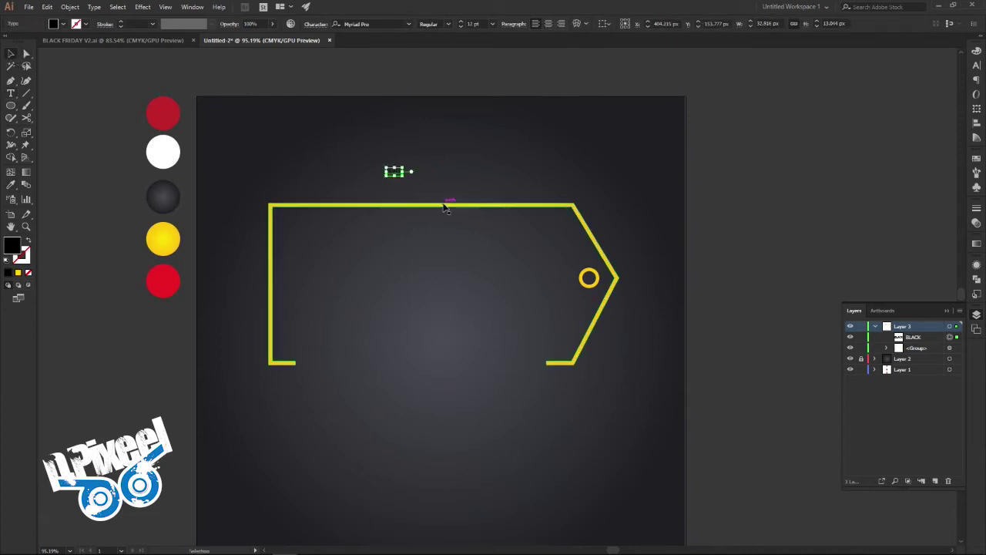
{"action": "left_click_drag", "start_coordinate": [402, 175], "coordinate": [576, 279]}
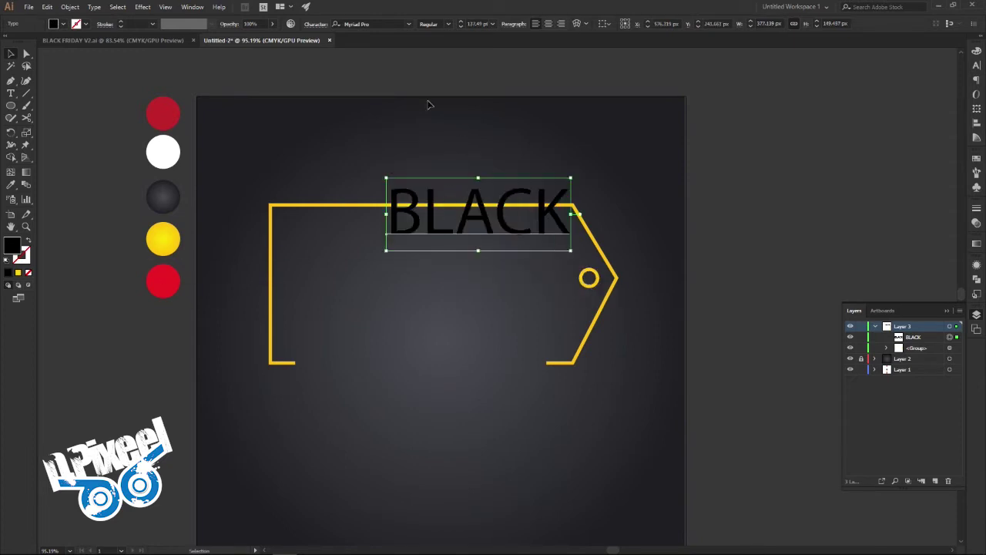
{"action": "left_click", "coordinate": [84, 25]}
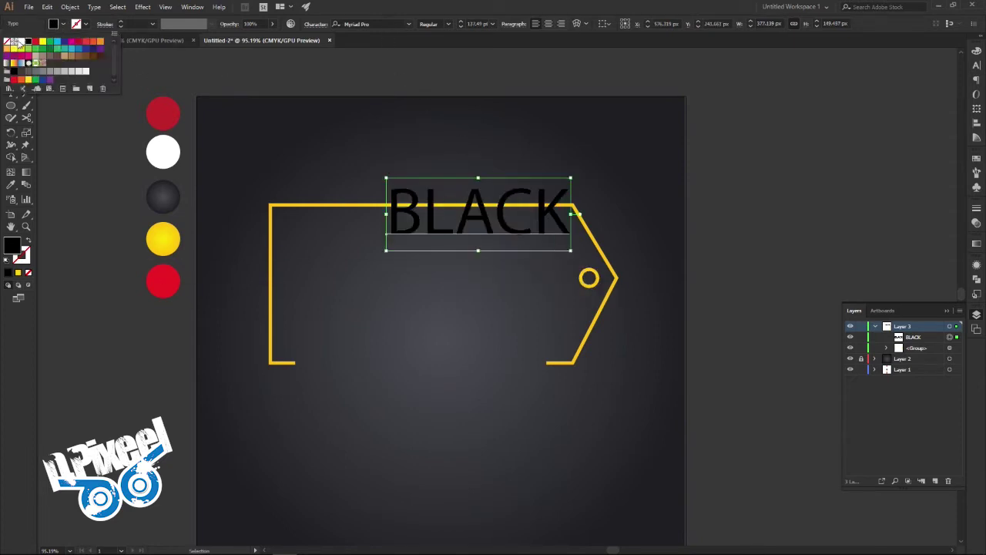
{"action": "left_click", "coordinate": [17, 41]}
Set BLACK in Bebas Neue Bold and scale it into place inside the tag
{"action": "left_click", "coordinate": [374, 22]}
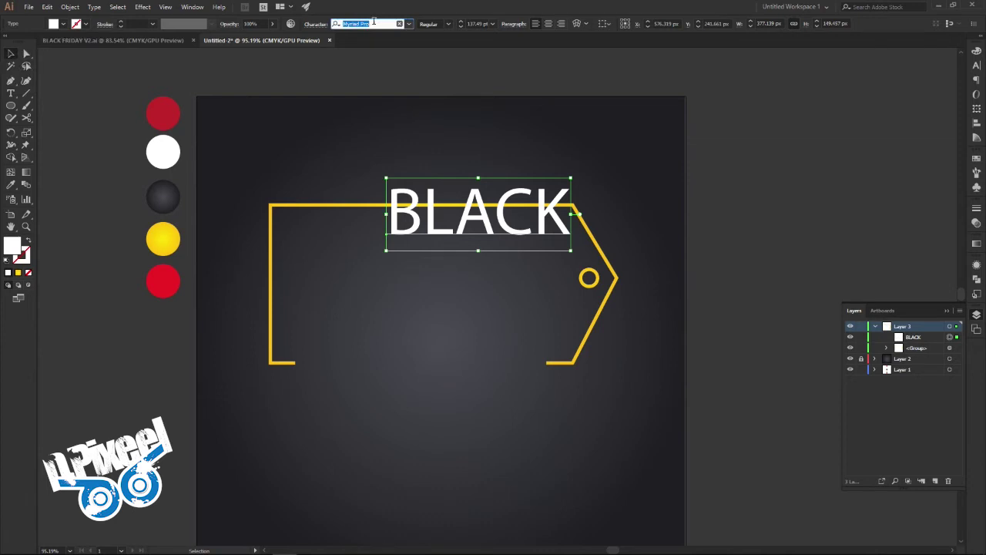
{"action": "type", "text": "BEBAS"}
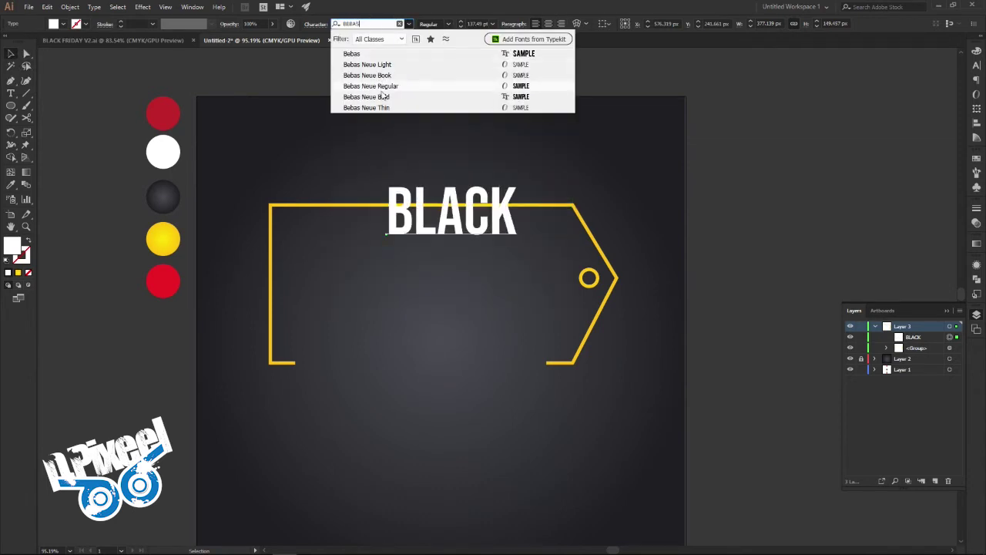
{"action": "left_click", "coordinate": [383, 96]}
{"action": "left_click_drag", "start_coordinate": [518, 248], "coordinate": [691, 337]}
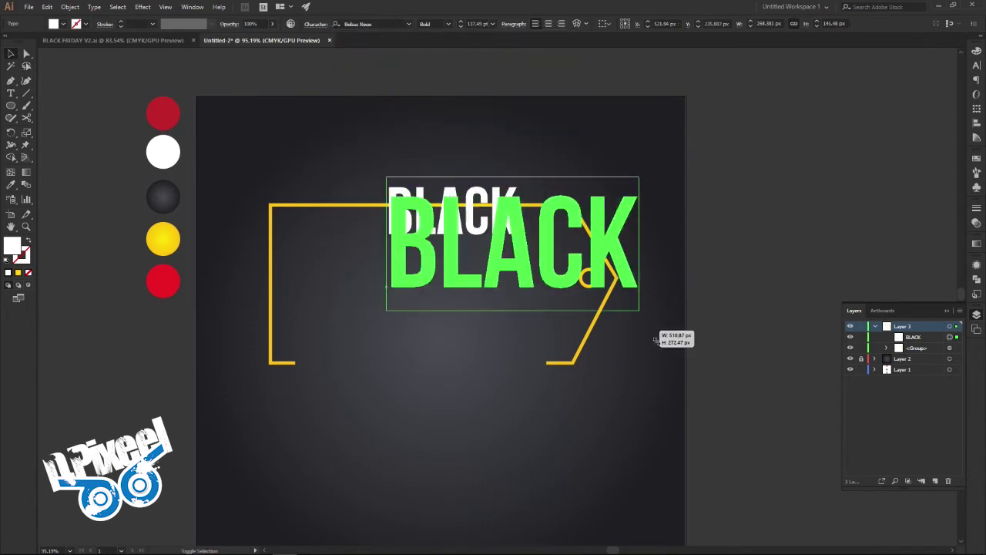
{"action": "left_click_drag", "start_coordinate": [634, 279], "coordinate": [534, 357]}
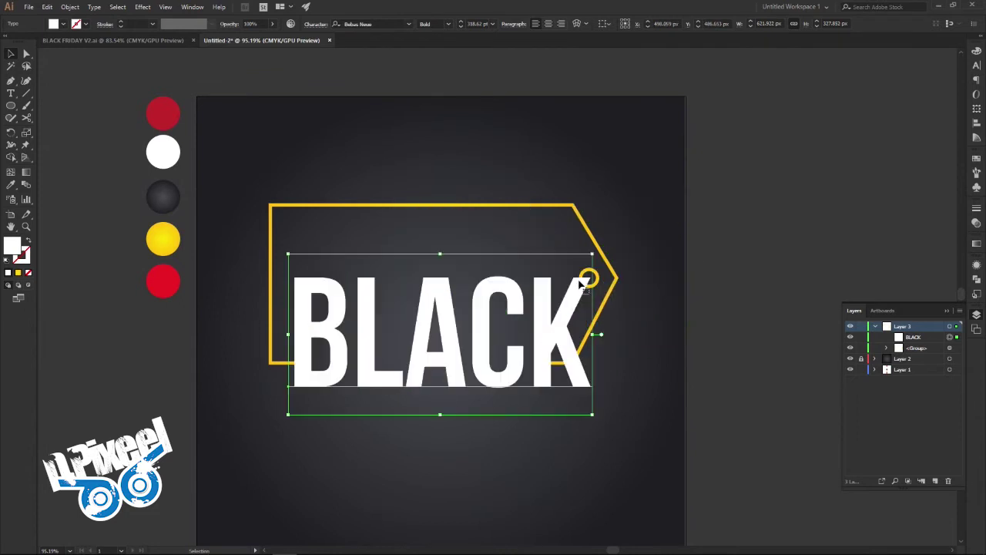
{"action": "left_click_drag", "start_coordinate": [591, 259], "coordinate": [571, 290]}
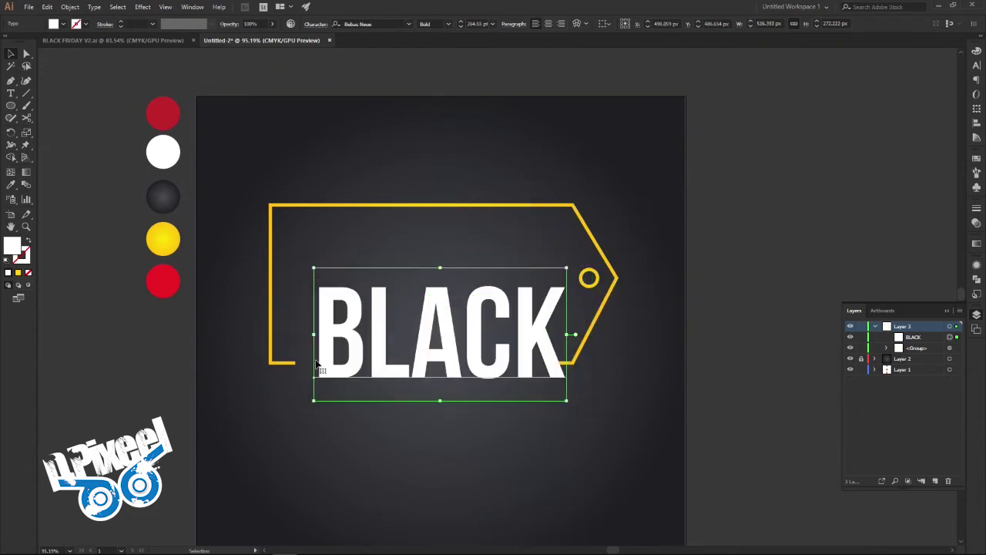
{"action": "left_click_drag", "start_coordinate": [314, 400], "coordinate": [308, 408]}
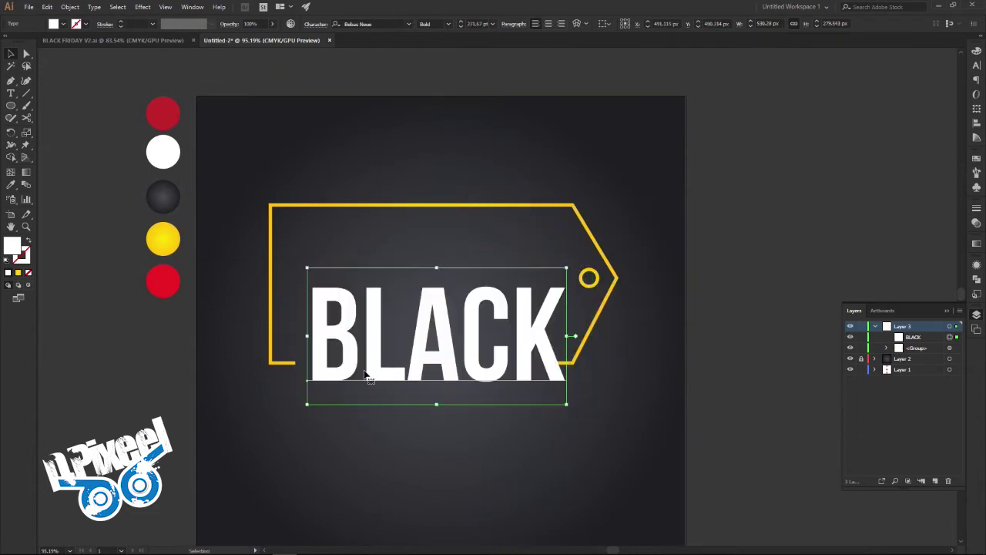
{"action": "mouse_move", "coordinate": [377, 377]}
{"action": "left_mouse_down"}
{"action": "mouse_move", "coordinate": [365, 353]}
{"action": "mouse_move", "coordinate": [369, 362]}
{"action": "left_mouse_up"}
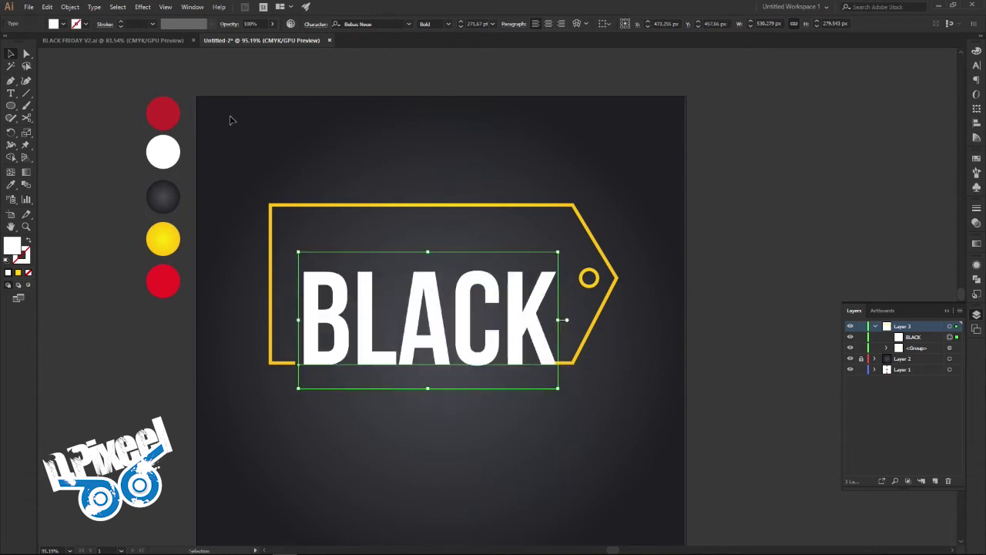
{"action": "left_click", "coordinate": [115, 91]}
{"action": "left_click", "coordinate": [116, 39]}
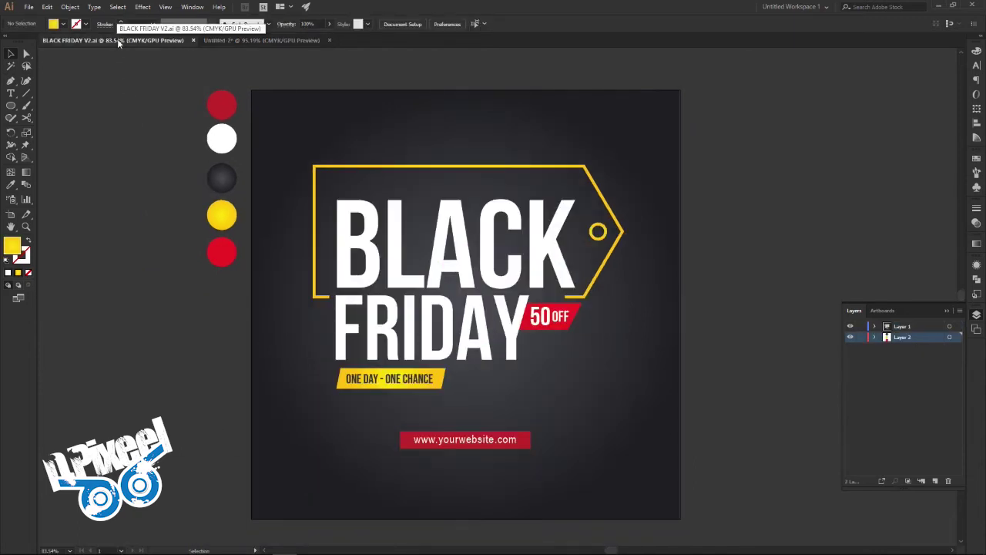
Enlarge BLACK slightly inside the tag and nudge it up and left
{"action": "left_click", "coordinate": [285, 40]}
{"action": "left_click", "coordinate": [524, 332]}
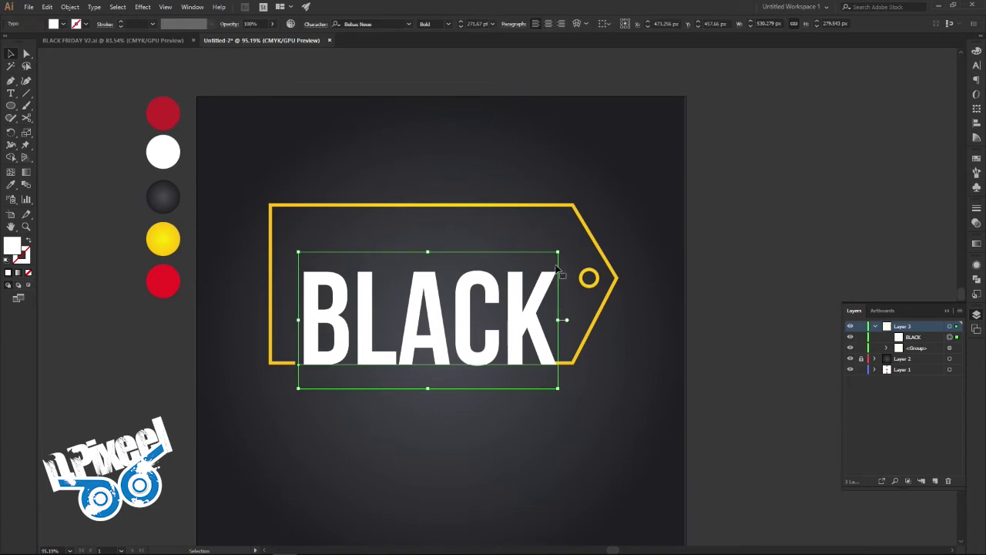
{"action": "left_click_drag", "start_coordinate": [558, 251], "coordinate": [563, 244]}
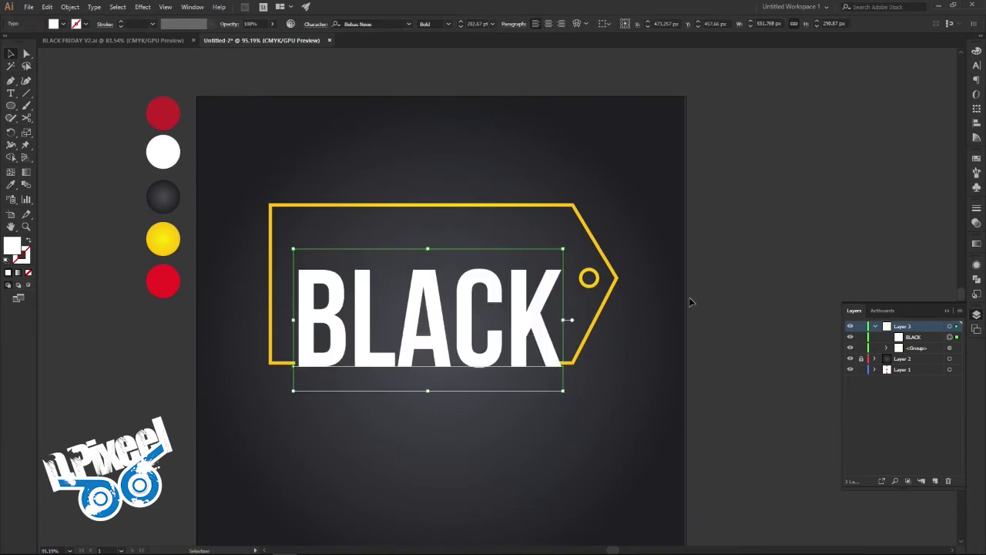
{"action": "key", "text": "Up"}
{"action": "key", "text": "Up"}
{"action": "key", "text": "Left"}
{"action": "key", "text": "Left"}
{"action": "key", "text": "Left"}
{"action": "key", "text": "Left"}
{"action": "key", "text": "Left"}
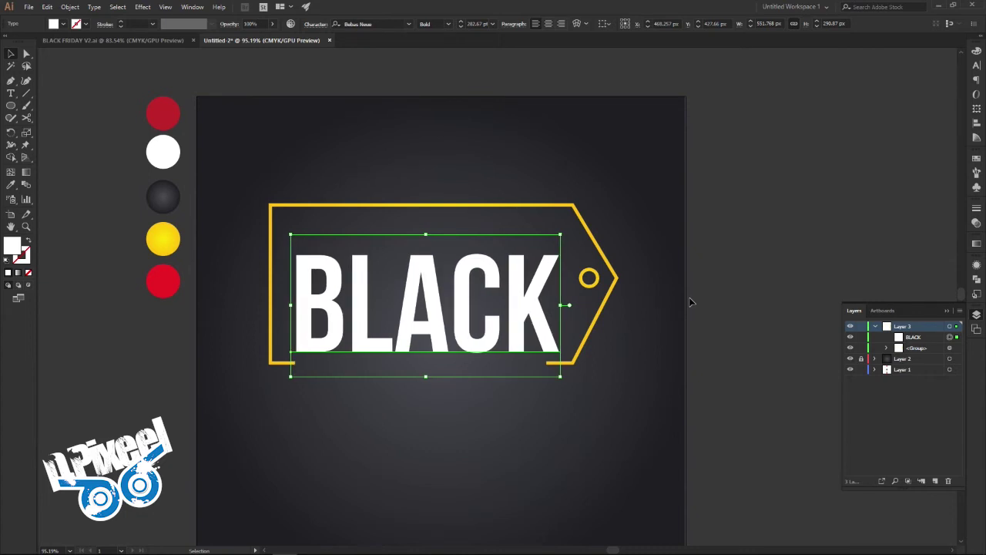
{"action": "key", "text": "Left"}
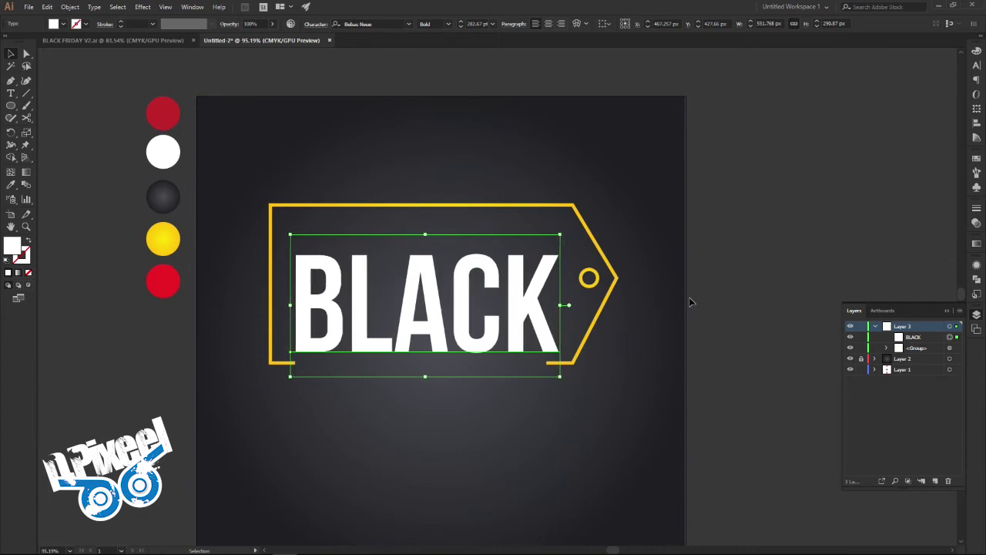
{"action": "left_click", "coordinate": [719, 283]}
After checking the reference, Alt-drag a copy of BLACK to sit below the tag
{"action": "left_click", "coordinate": [100, 40]}
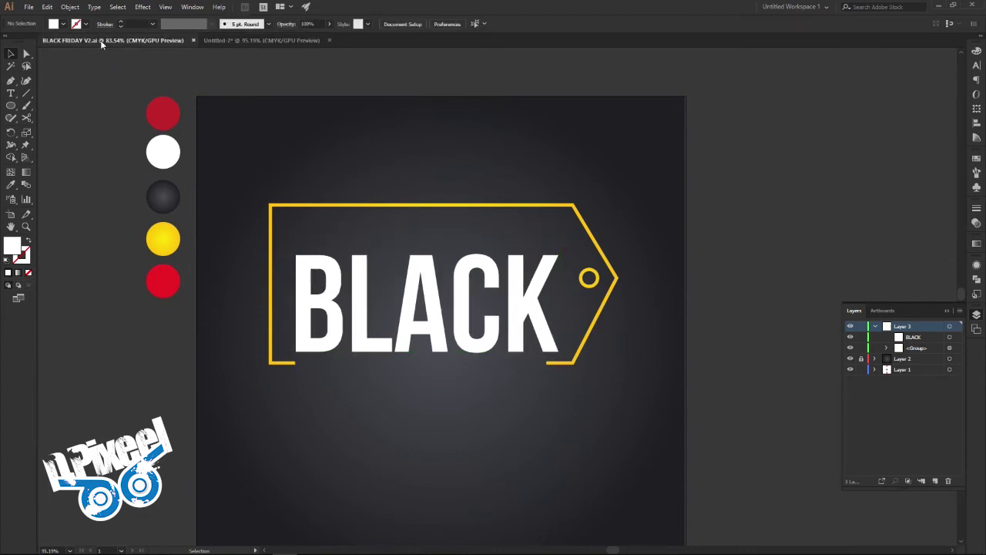
{"action": "left_click", "coordinate": [258, 40]}
{"action": "left_click", "coordinate": [451, 305]}
{"action": "key", "text": "a"}
{"action": "mouse_move", "coordinate": [446, 320]}
{"action": "left_mouse_down", "text": "alt"}
{"action": "mouse_move", "coordinate": [437, 474]}
{"action": "mouse_move", "coordinate": [126, 379]}
{"action": "left_mouse_up", "text": "alt"}
Retype the lower copy as FRIDAY, shrink it, and move it up toward BLACK
{"action": "key", "text": "t"}
{"action": "key", "text": "BackSpace"}
{"action": "key", "text": "Delete"}
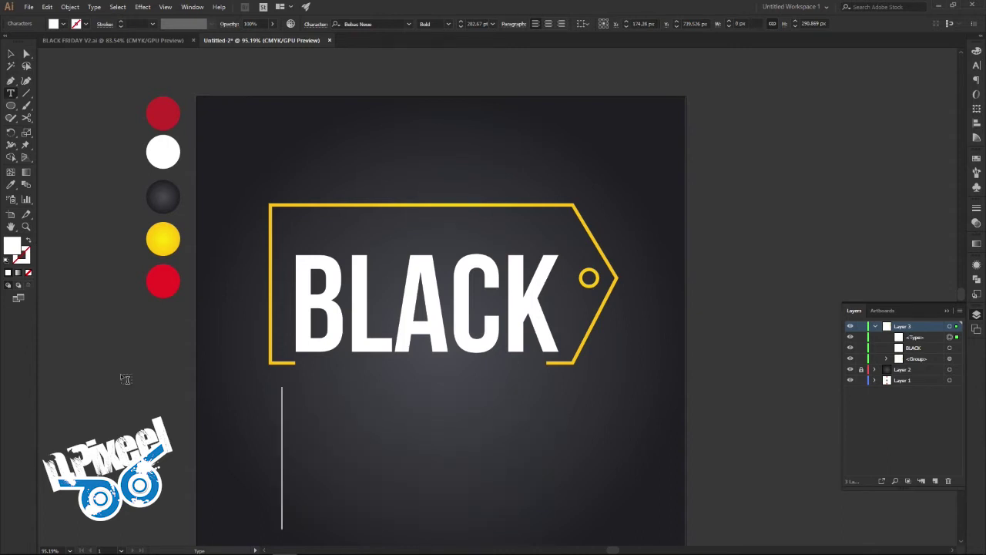
{"action": "type", "text": "FRIDAY"}
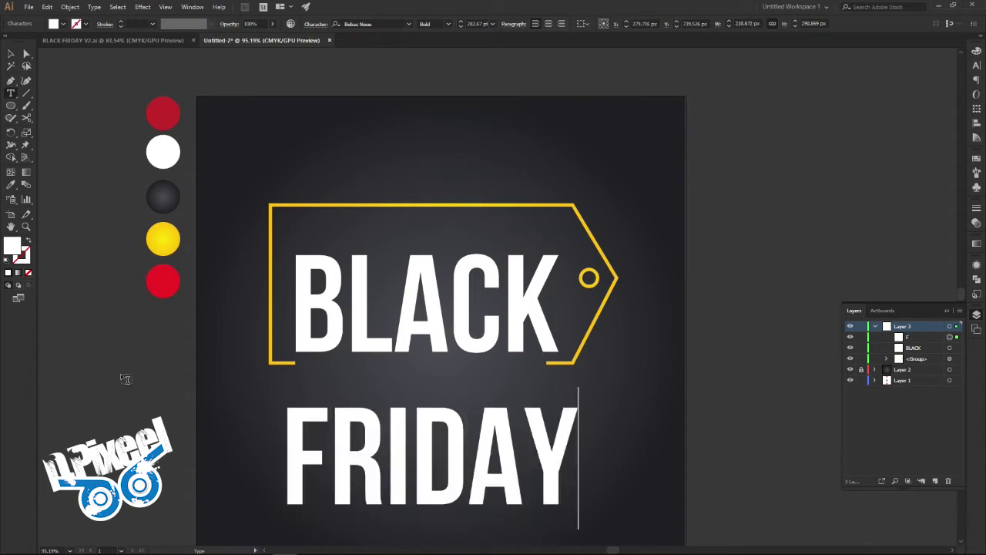
{"action": "left_click", "coordinate": [11, 54]}
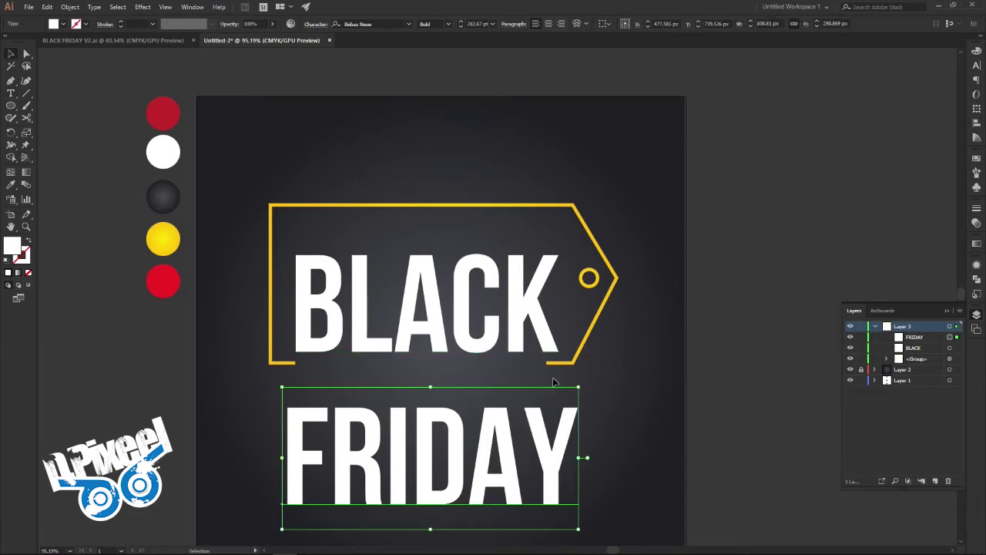
{"action": "left_click_drag", "start_coordinate": [578, 406], "coordinate": [493, 428]}
{"action": "mouse_move", "coordinate": [428, 495]}
{"action": "left_mouse_down"}
{"action": "mouse_move", "coordinate": [450, 397]}
{"action": "mouse_move", "coordinate": [440, 427]}
{"action": "left_mouse_up"}
Fine-tune FRIDAY's size and position directly under BLACK, comparing with the reference design
{"action": "left_click", "coordinate": [226, 81]}
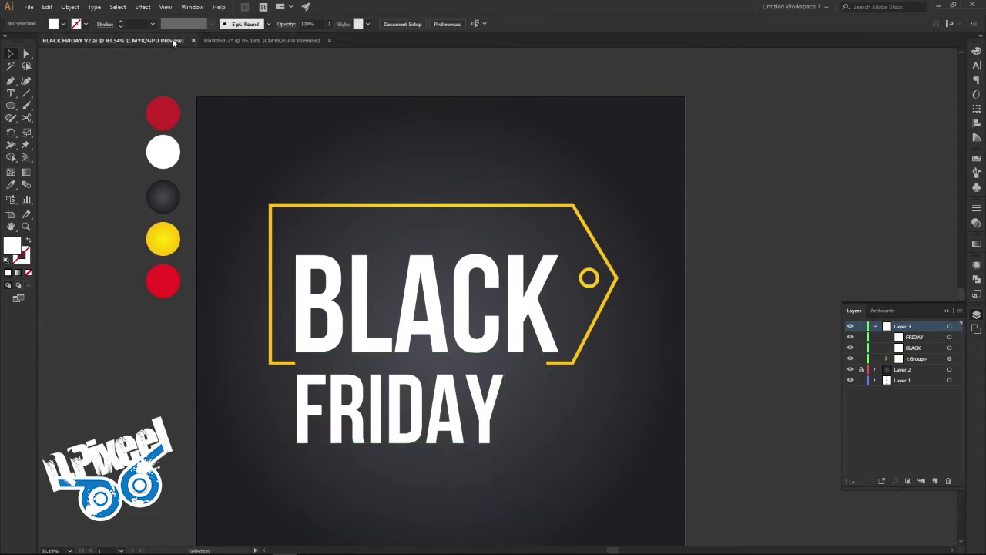
{"action": "left_click", "coordinate": [172, 39]}
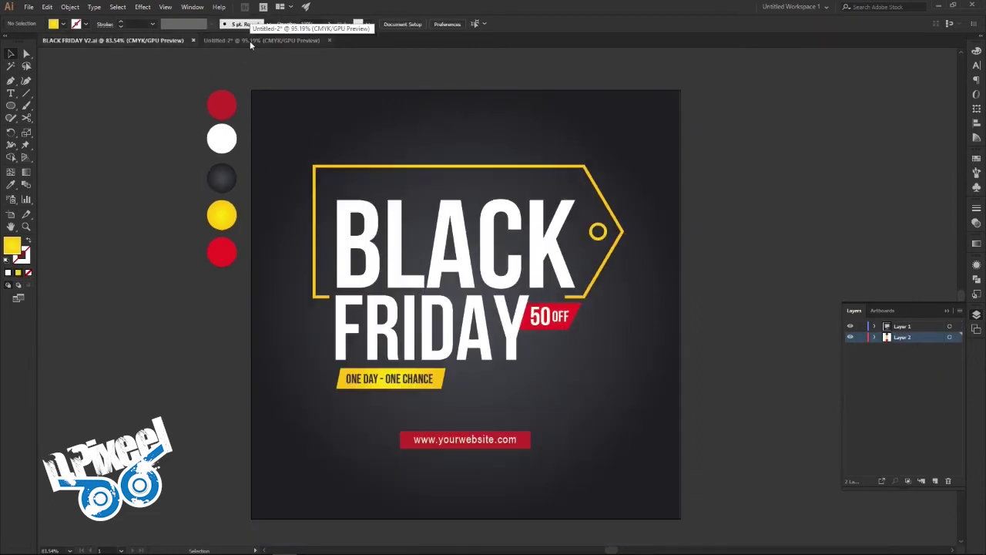
{"action": "left_click", "coordinate": [250, 41]}
{"action": "left_click_drag", "start_coordinate": [442, 417], "coordinate": [442, 408]}
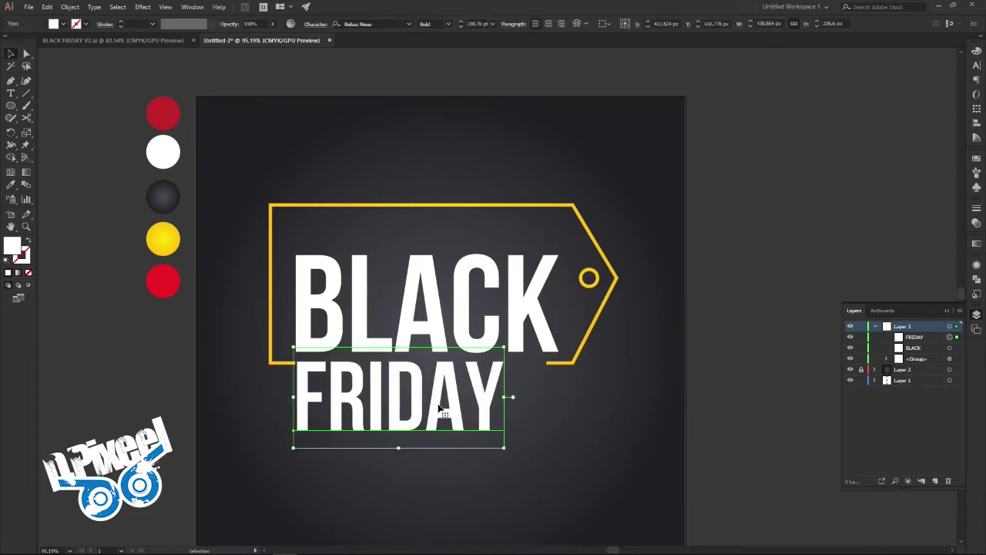
{"action": "key", "text": "Right"}
{"action": "key", "text": "Right"}
{"action": "key", "text": "Down"}
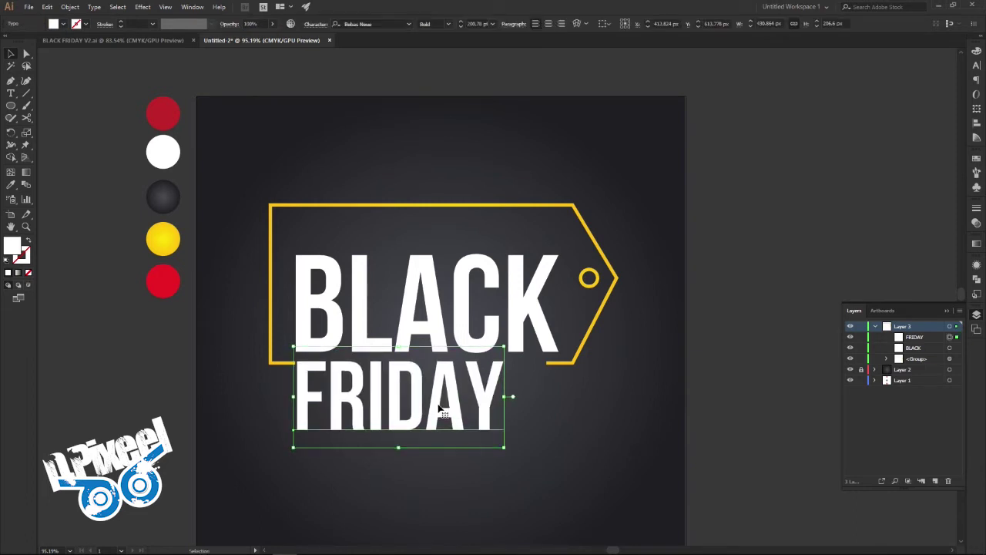
{"action": "left_click_drag", "start_coordinate": [505, 347], "coordinate": [506, 344]}
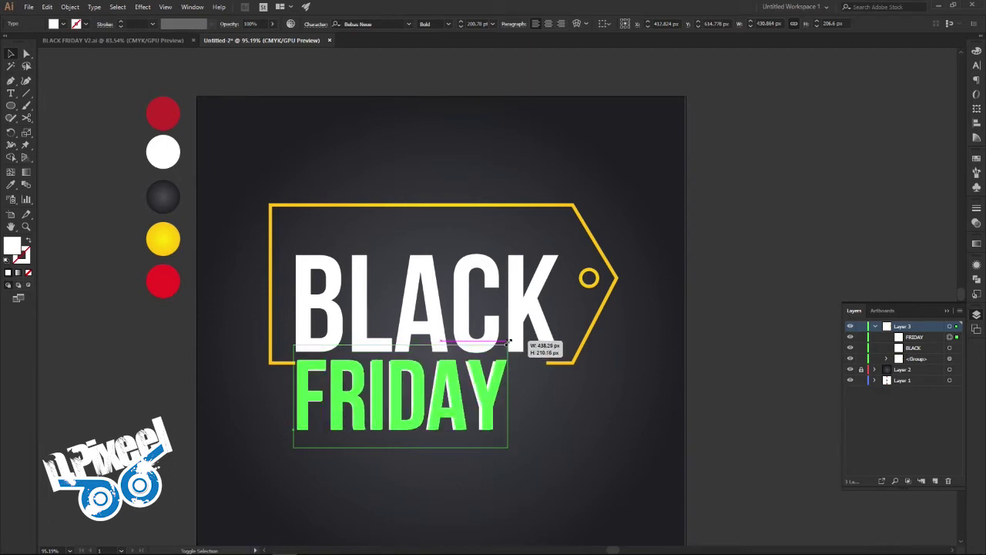
{"action": "left_click_drag", "start_coordinate": [506, 347], "coordinate": [510, 342]}
{"action": "key", "text": "Down"}
{"action": "key", "text": "Down"}
{"action": "key", "text": "Down"}
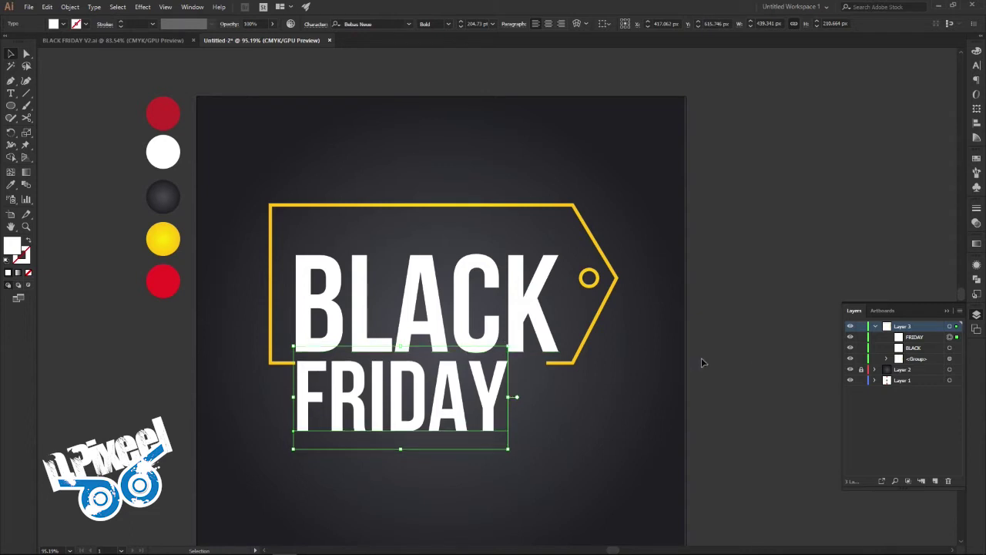
{"action": "left_click", "coordinate": [691, 357]}
{"action": "left_click", "coordinate": [87, 40]}
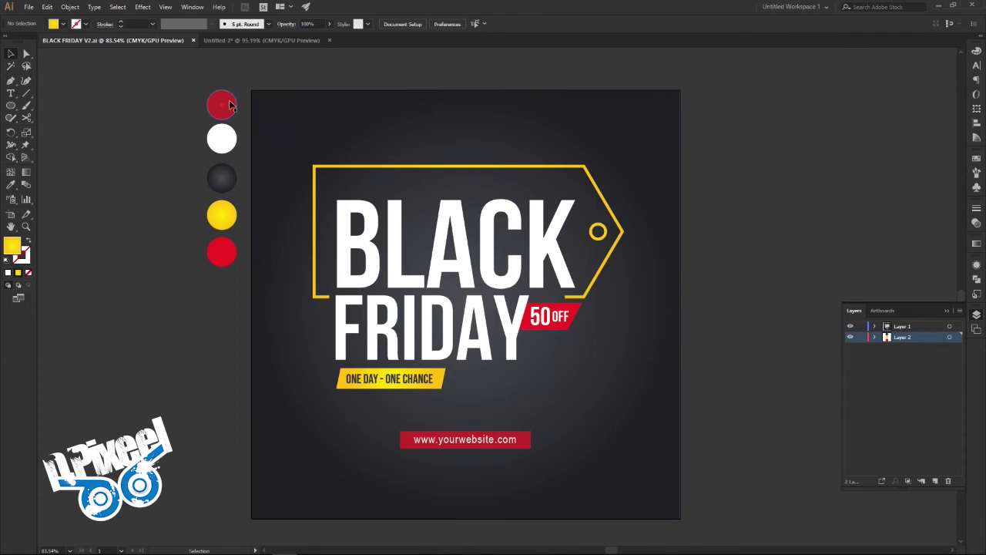
Draw a red rectangle, colour sampled from the red circle, at the end of FRIDAY
{"action": "left_click", "coordinate": [235, 39]}
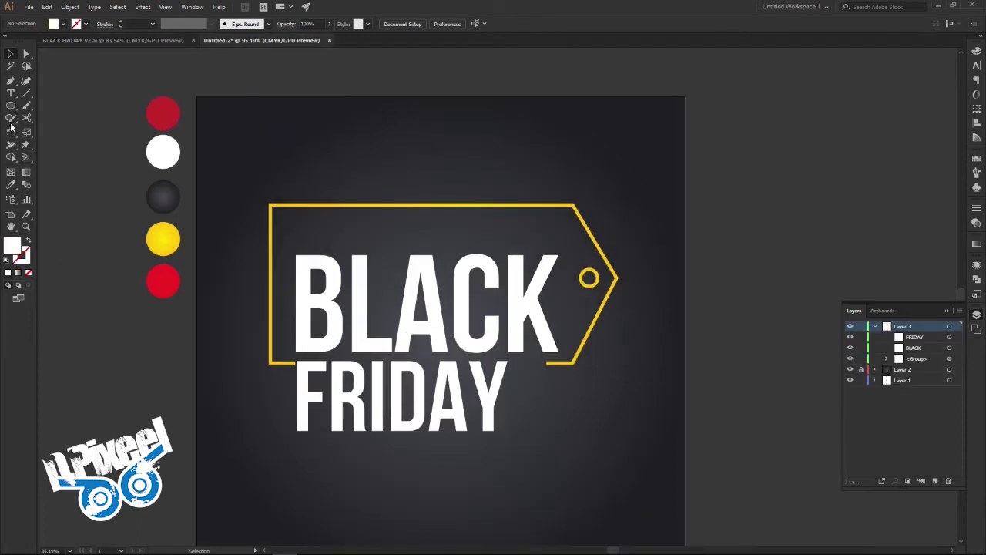
{"action": "left_click", "coordinate": [11, 185]}
{"action": "left_click", "coordinate": [163, 282]}
{"action": "left_click", "coordinate": [10, 108]}
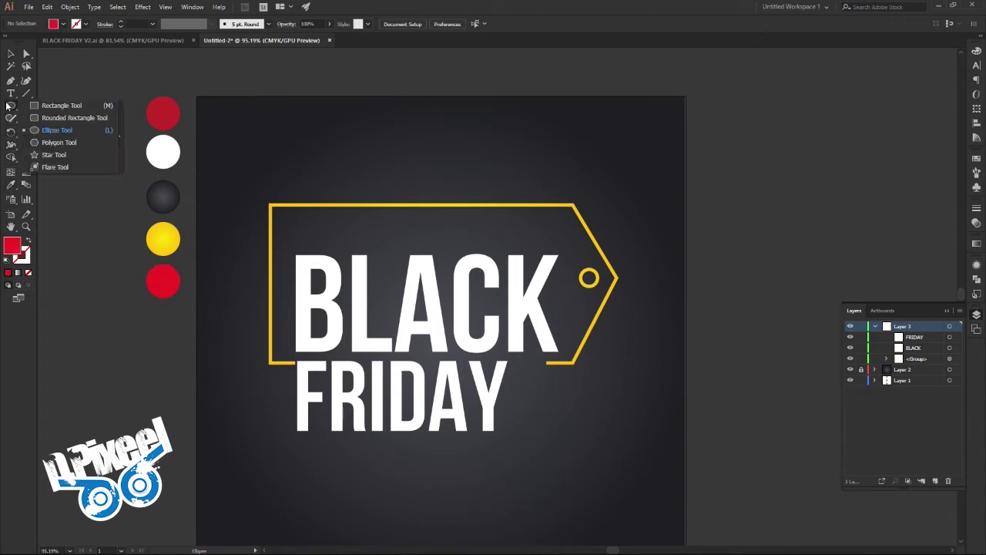
{"action": "left_click", "coordinate": [55, 108]}
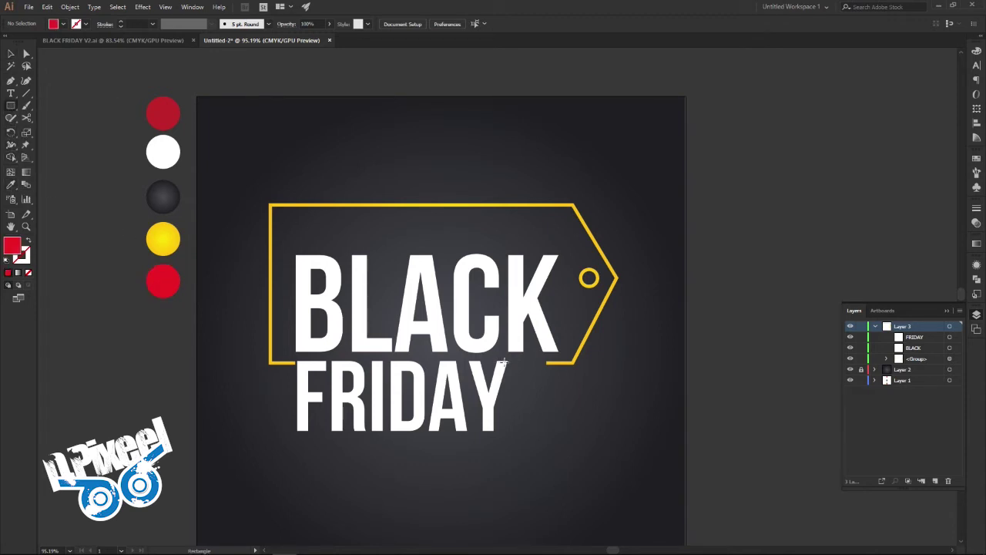
{"action": "left_click_drag", "start_coordinate": [505, 360], "coordinate": [574, 400]}
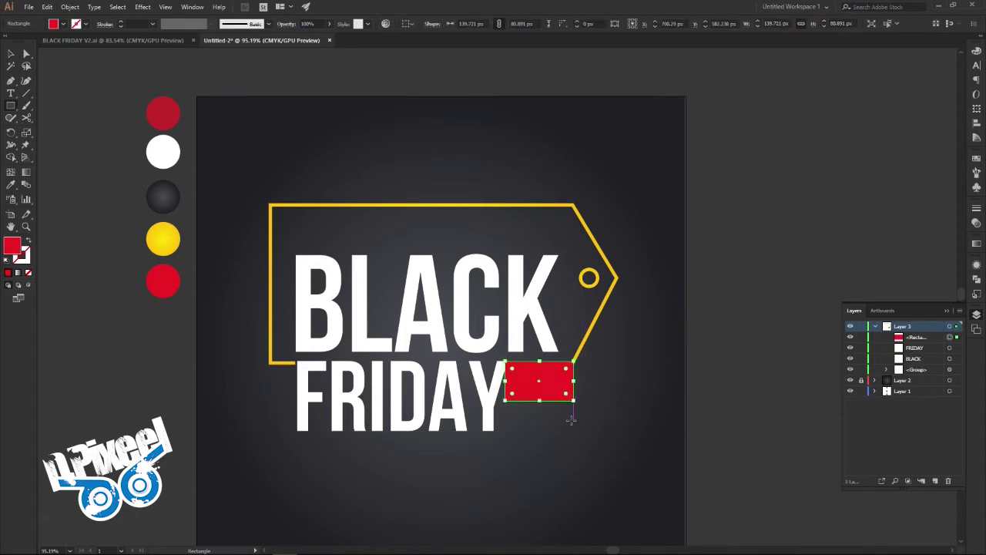
Shorten the red rectangle and shift its bottom corners left to slant it into a parallelogram
{"action": "key", "text": "v"}
{"action": "left_click_drag", "start_coordinate": [539, 400], "coordinate": [539, 393]}
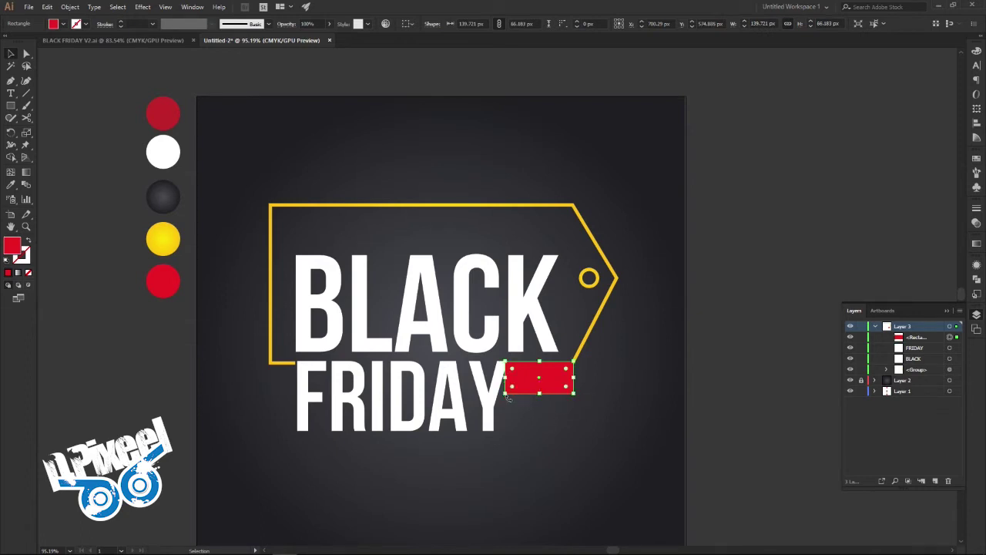
{"action": "key", "text": "a"}
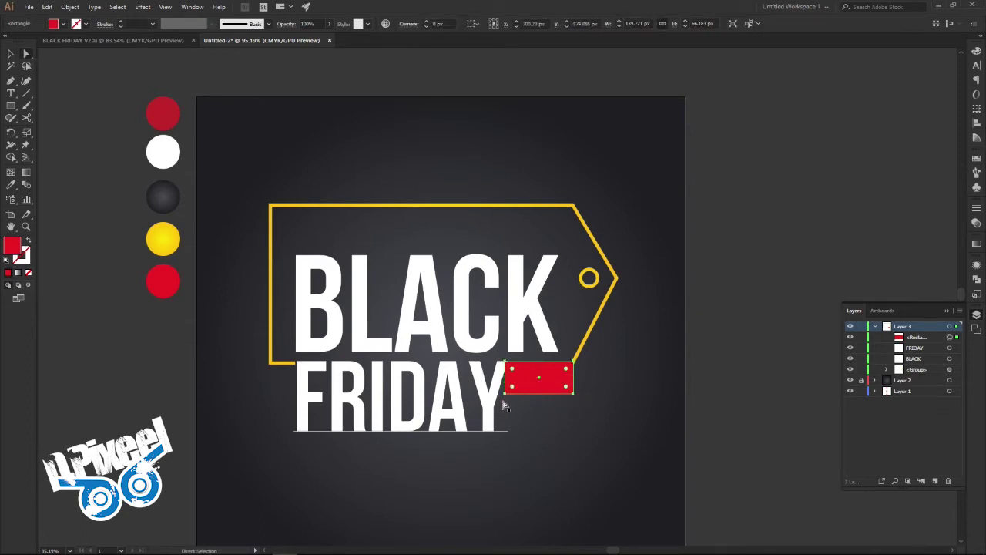
{"action": "left_click", "coordinate": [505, 393]}
{"action": "key", "text": "Left"}
{"action": "key", "text": "Left"}
{"action": "key", "text": "Left"}
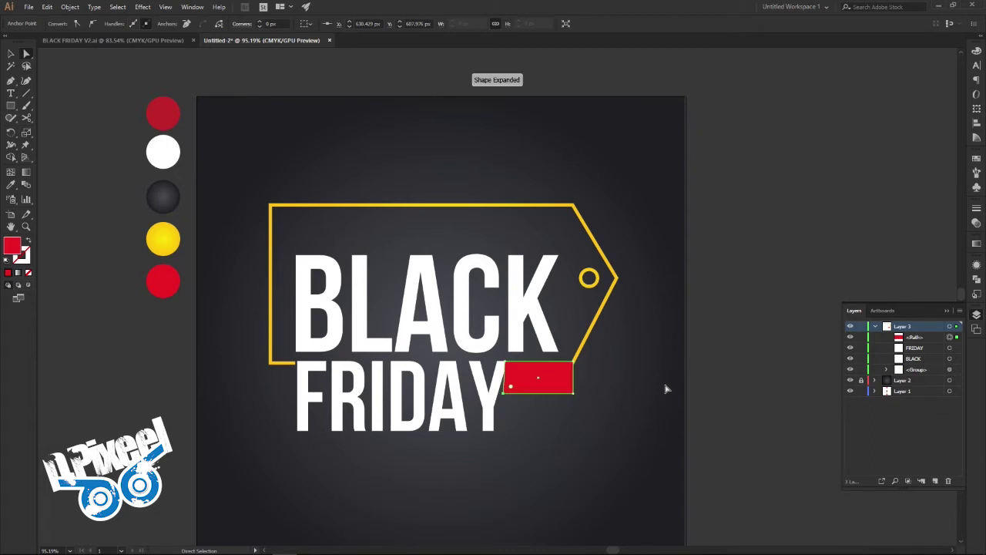
{"action": "key", "text": "Left"}
{"action": "key", "text": "Left"}
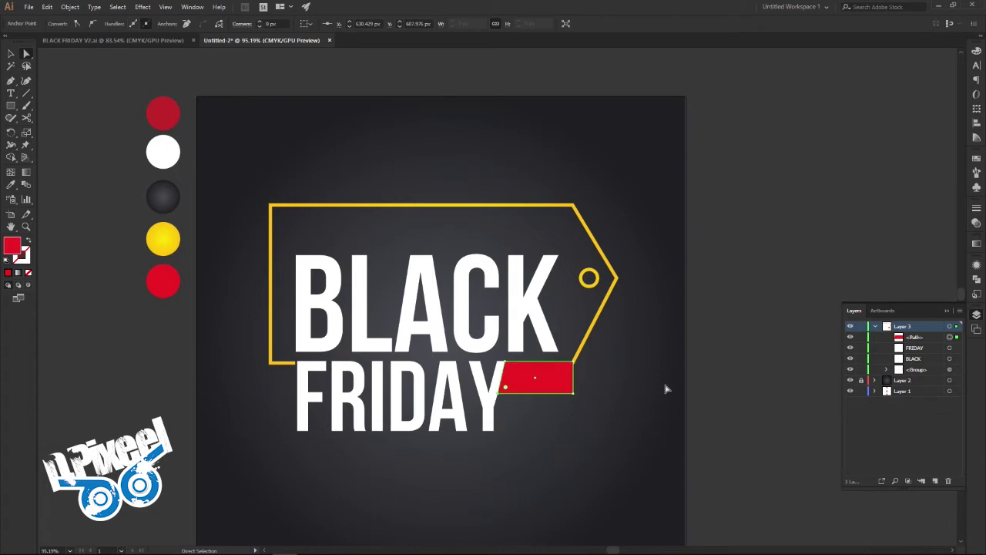
{"action": "left_click", "coordinate": [575, 394]}
{"action": "key", "text": "shift+Left"}
{"action": "key", "text": "shift+Left"}
Bring FRIDAY and the yellow tag outline in front of the red shape
{"action": "left_click", "coordinate": [10, 53]}
{"action": "left_click", "coordinate": [406, 394]}
{"action": "right_click", "coordinate": [404, 393]}
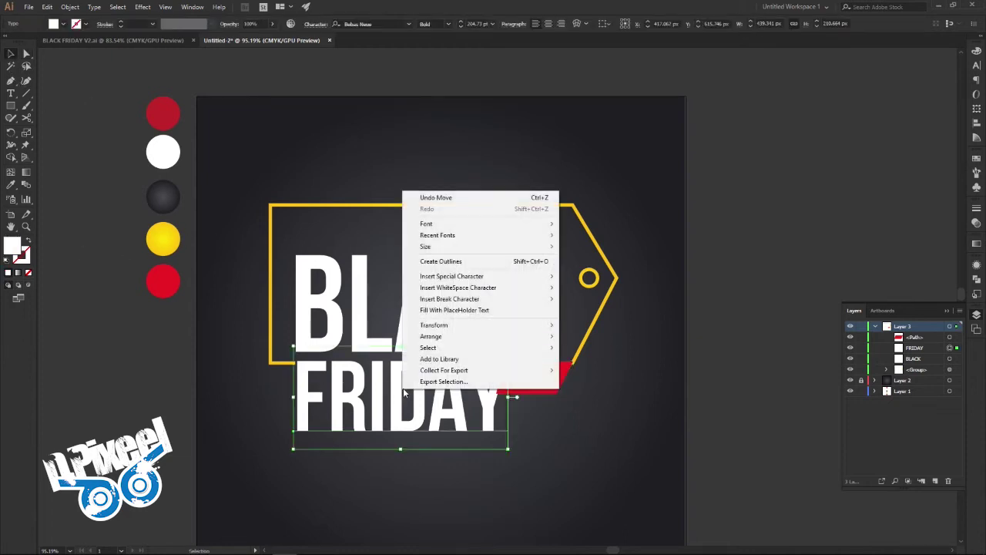
{"action": "left_click", "coordinate": [594, 337]}
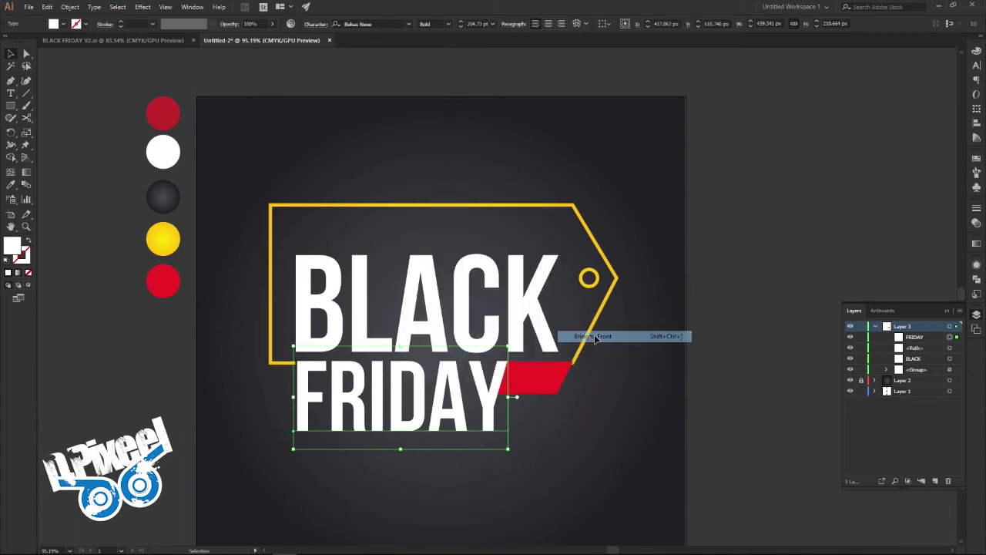
{"action": "left_click", "coordinate": [746, 338]}
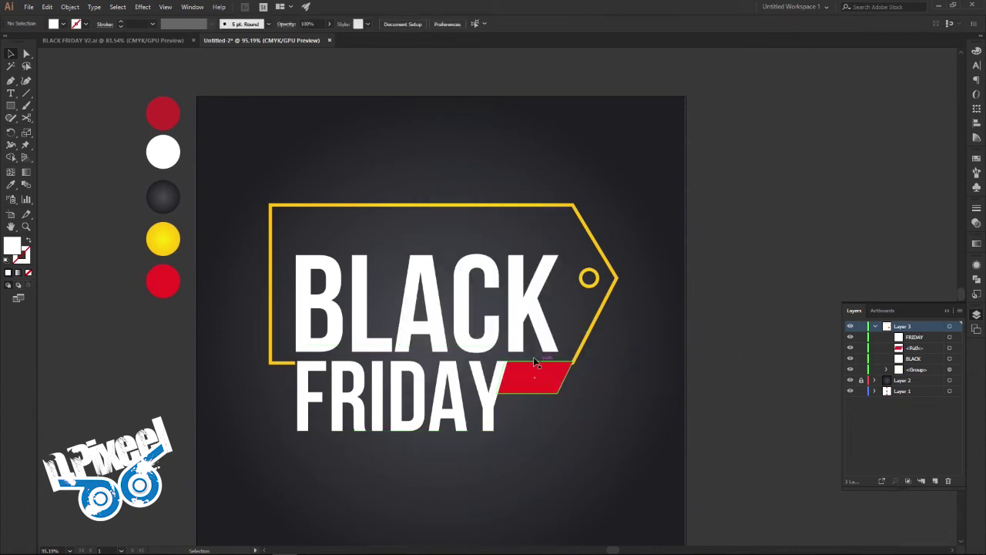
{"action": "left_click", "coordinate": [581, 356]}
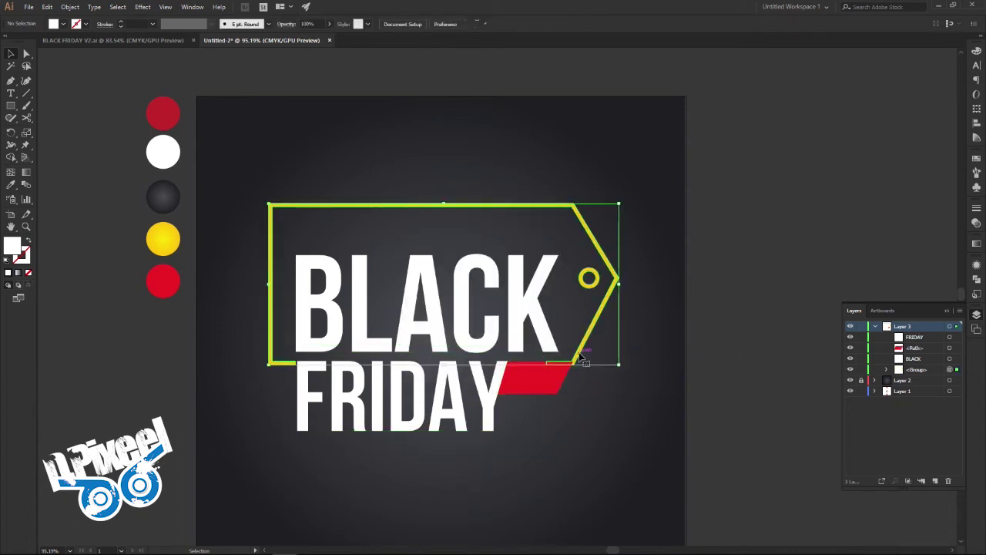
{"action": "right_click", "coordinate": [581, 355]}
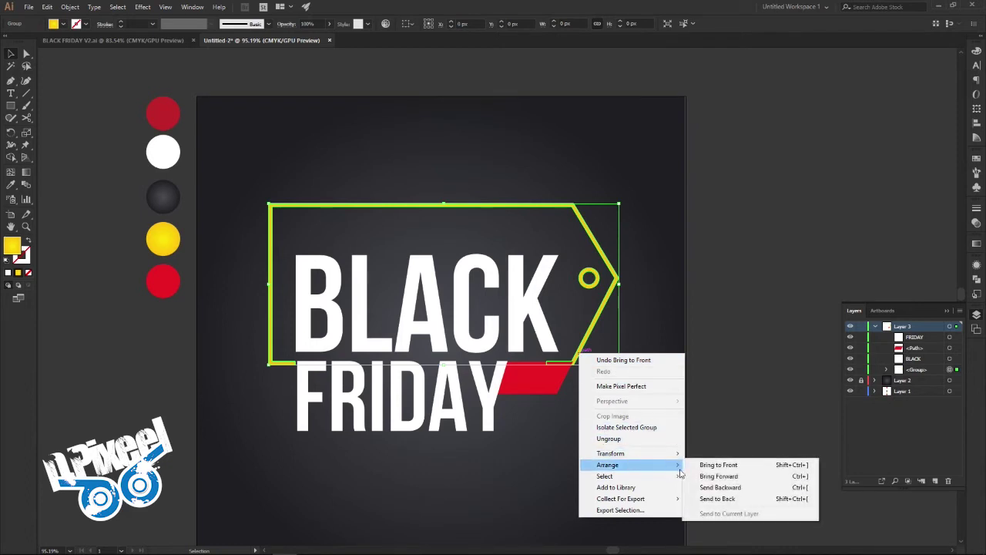
{"action": "left_click", "coordinate": [700, 465]}
{"action": "left_click", "coordinate": [726, 433]}
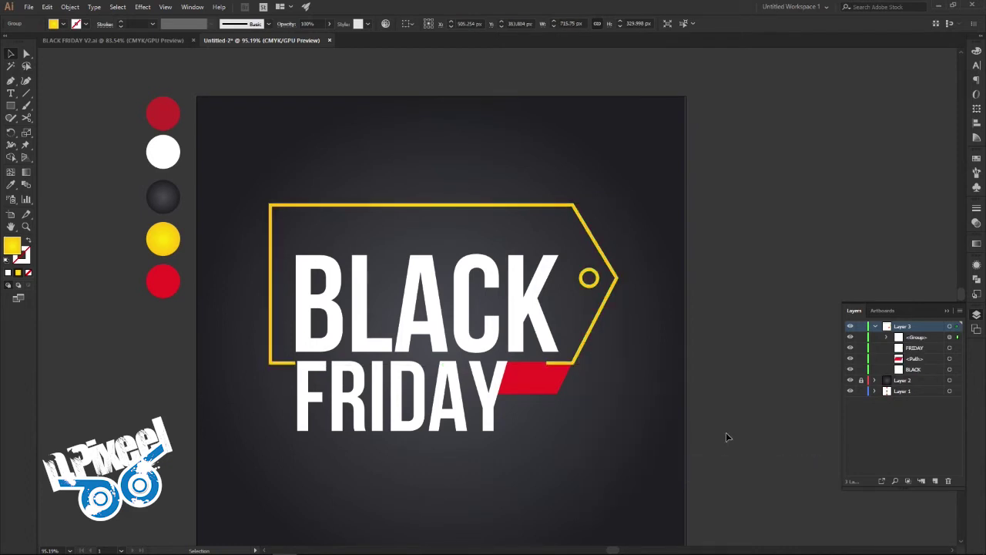
Nudge the red parallelogram down and view the BLACK FRIDAY V2.ai reference
{"action": "left_click", "coordinate": [551, 385]}
{"action": "key", "text": "Down"}
{"action": "key", "text": "Down"}
{"action": "key", "text": "Down"}
{"action": "key", "text": "Down"}
{"action": "key", "text": "Down"}
{"action": "key", "text": "Down"}
{"action": "key", "text": "Down"}
{"action": "left_click", "coordinate": [740, 346]}
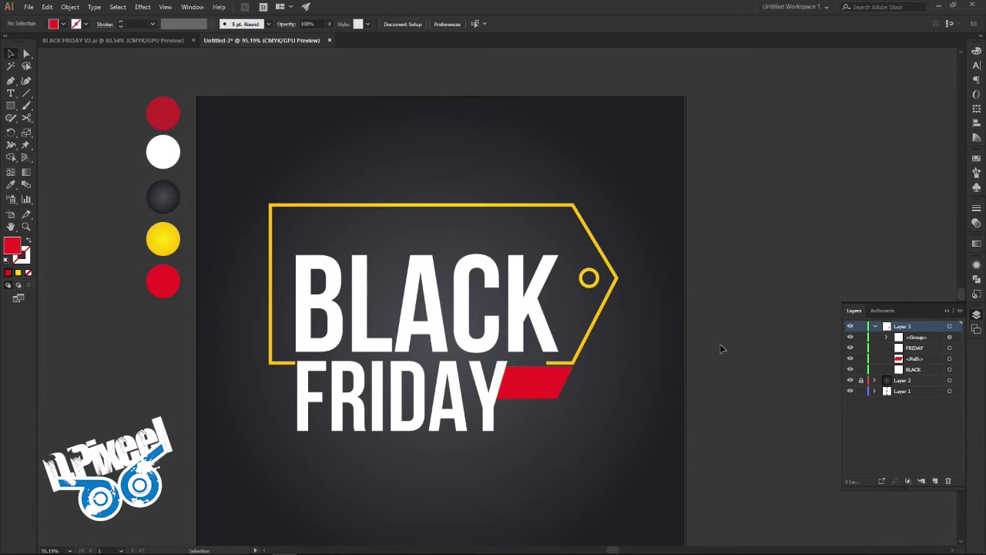
{"action": "left_click", "coordinate": [139, 41]}
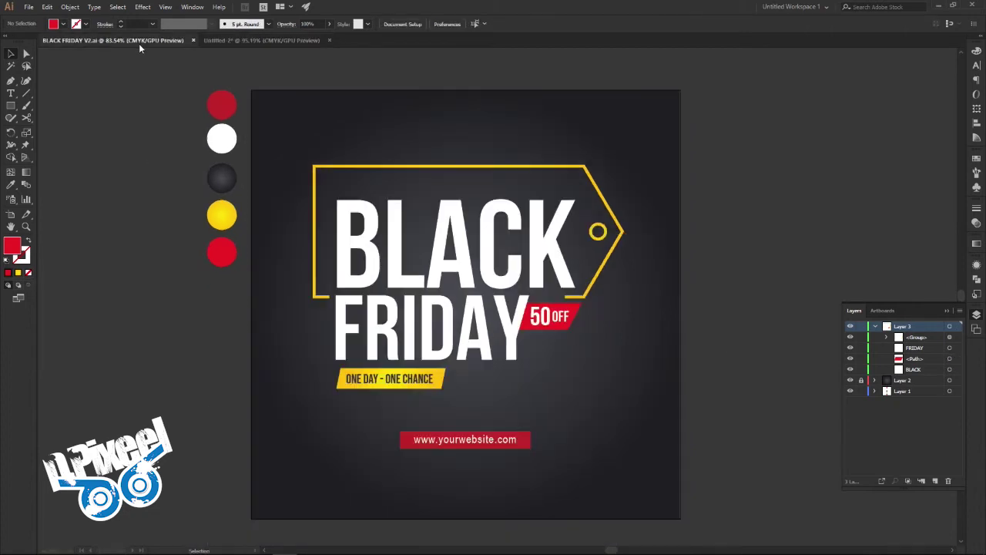
Nudge the red parallelogram down and pull its top-left corner toward FRIDAY
{"action": "left_click", "coordinate": [244, 40]}
{"action": "left_click", "coordinate": [547, 384]}
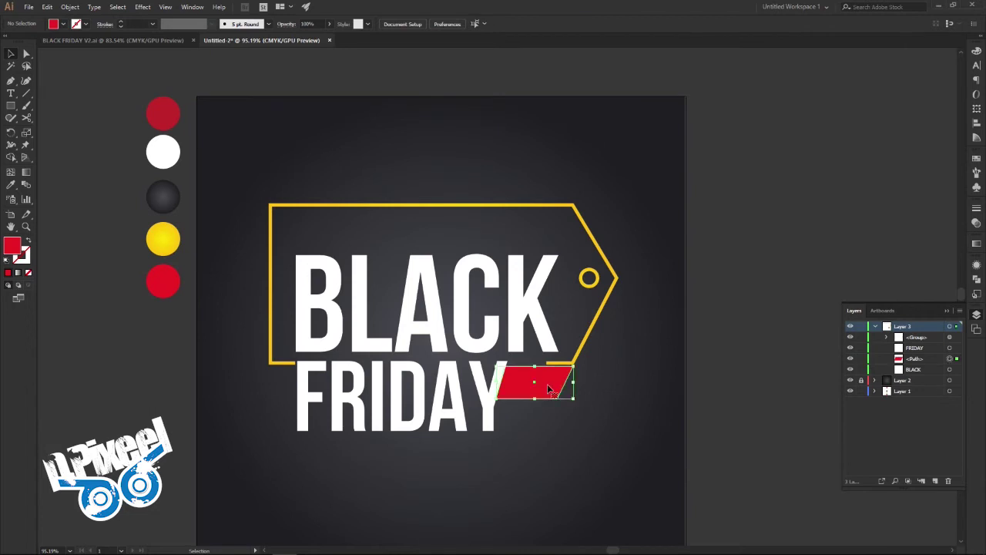
{"action": "key", "text": "Down"}
{"action": "key", "text": "Down"}
{"action": "key", "text": "Down"}
{"action": "key", "text": "Down"}
{"action": "key", "text": "Down"}
{"action": "key", "text": "Down"}
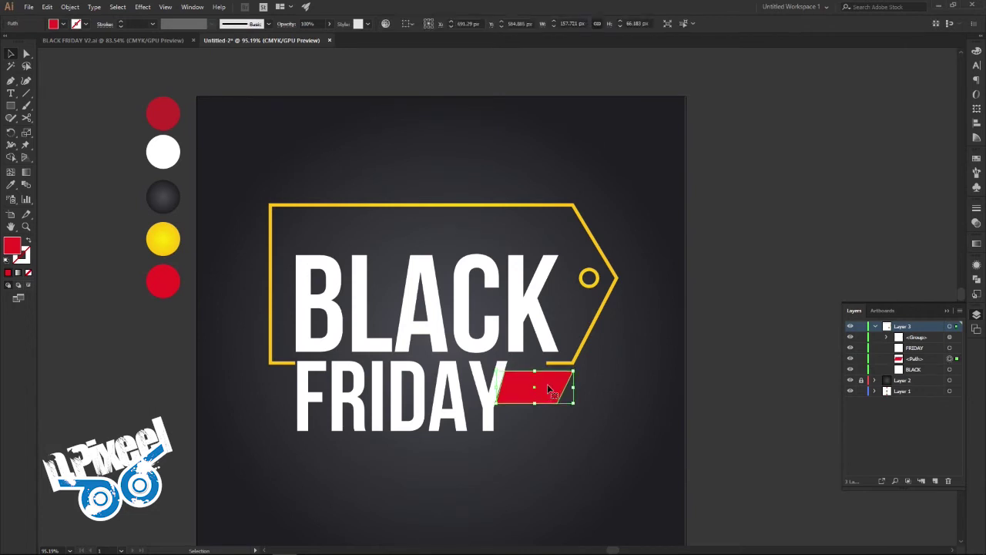
{"action": "left_click", "coordinate": [25, 54]}
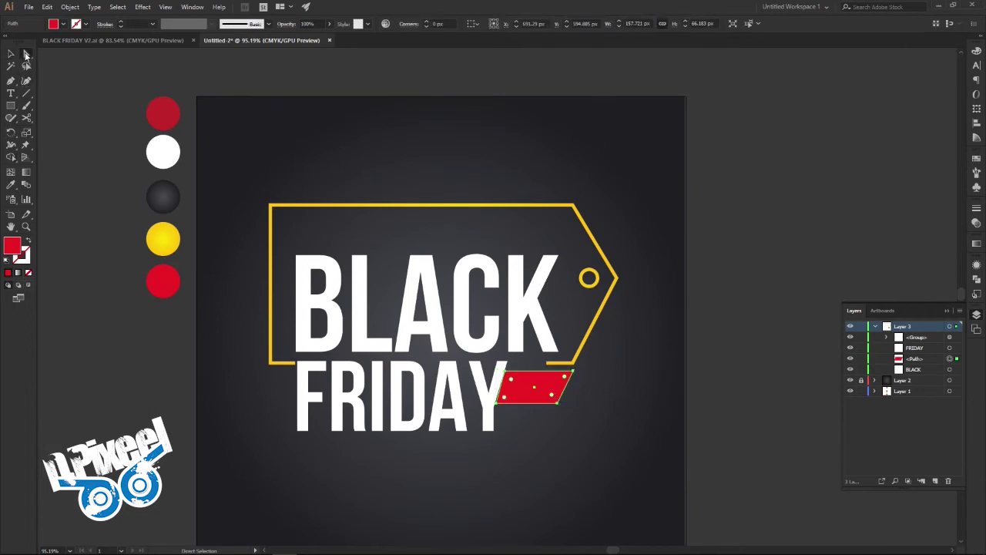
{"action": "left_click", "coordinate": [503, 399]}
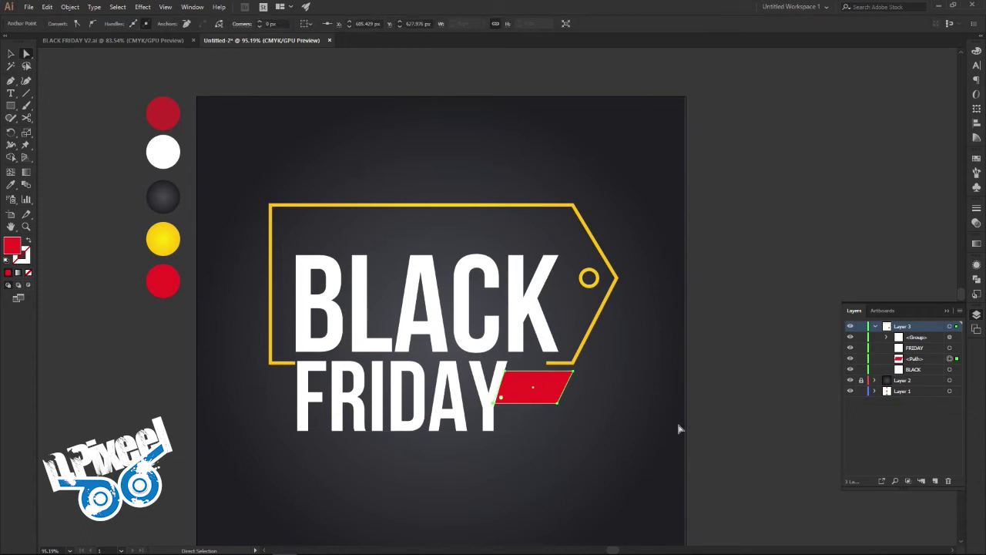
{"action": "left_click_drag", "start_coordinate": [505, 375], "coordinate": [505, 377]}
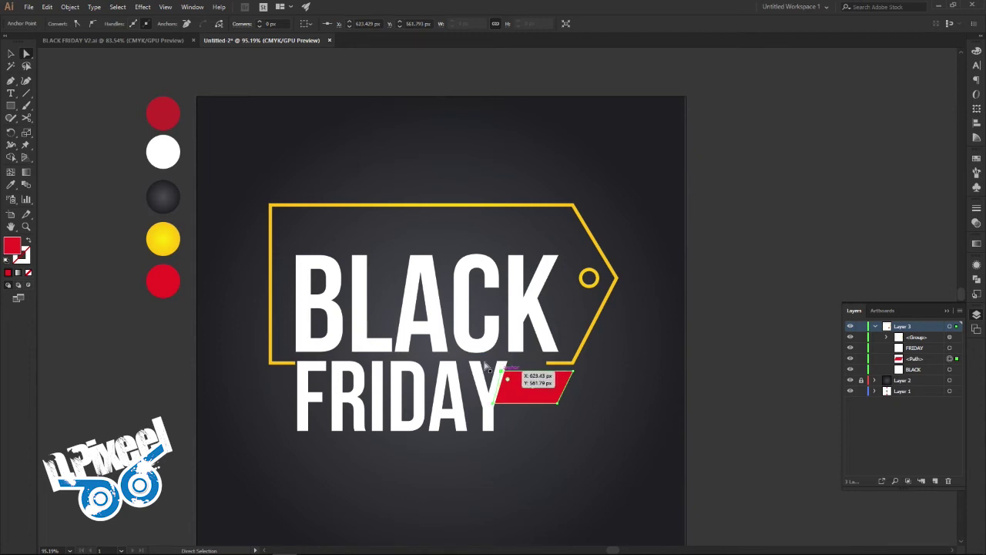
Shift the red parallelogram left against FRIDAY and compare with the reference design
{"action": "left_click", "coordinate": [12, 53]}
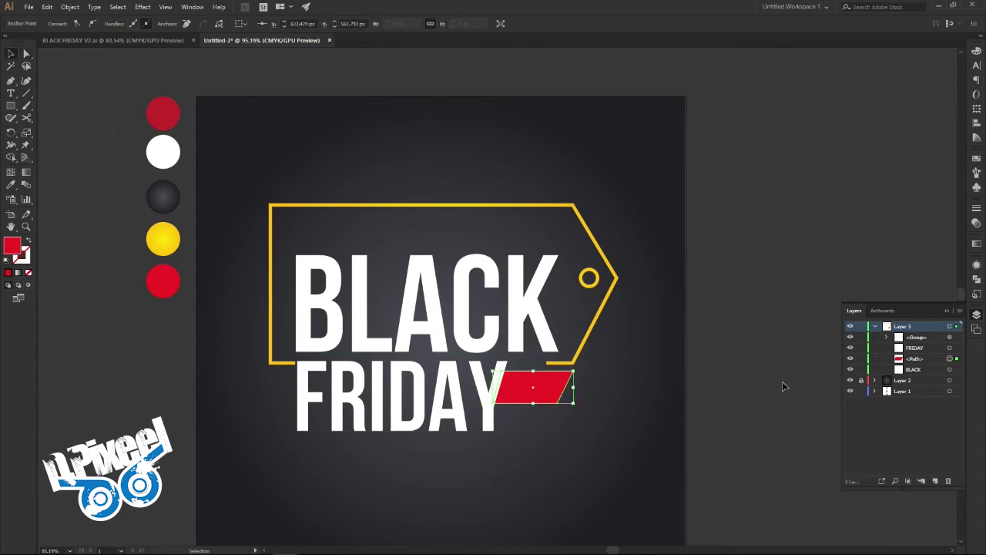
{"action": "key", "text": "Left"}
{"action": "key", "text": "Left"}
{"action": "key", "text": "Left"}
{"action": "key", "text": "Left"}
{"action": "left_click", "coordinate": [708, 398]}
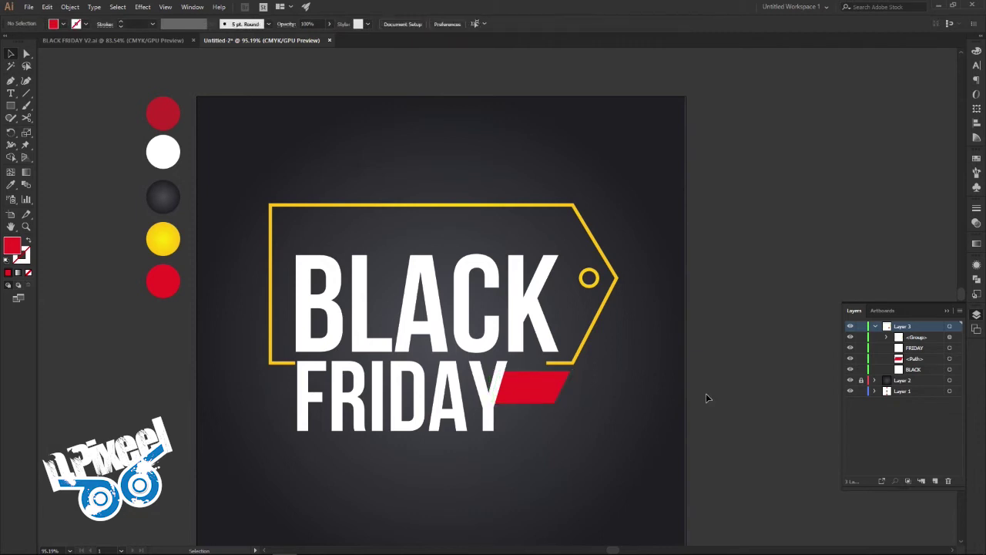
{"action": "left_click", "coordinate": [159, 41]}
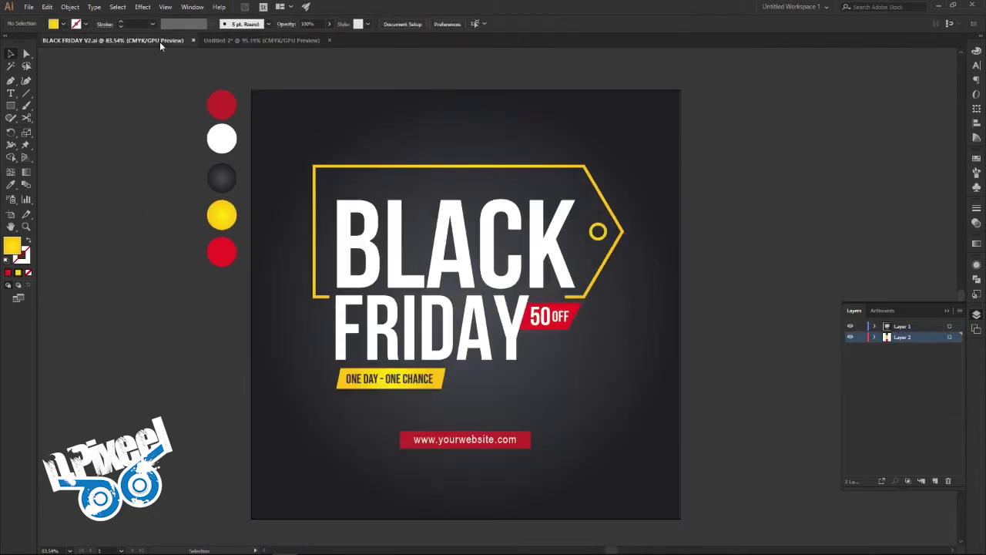
{"action": "left_click", "coordinate": [220, 40]}
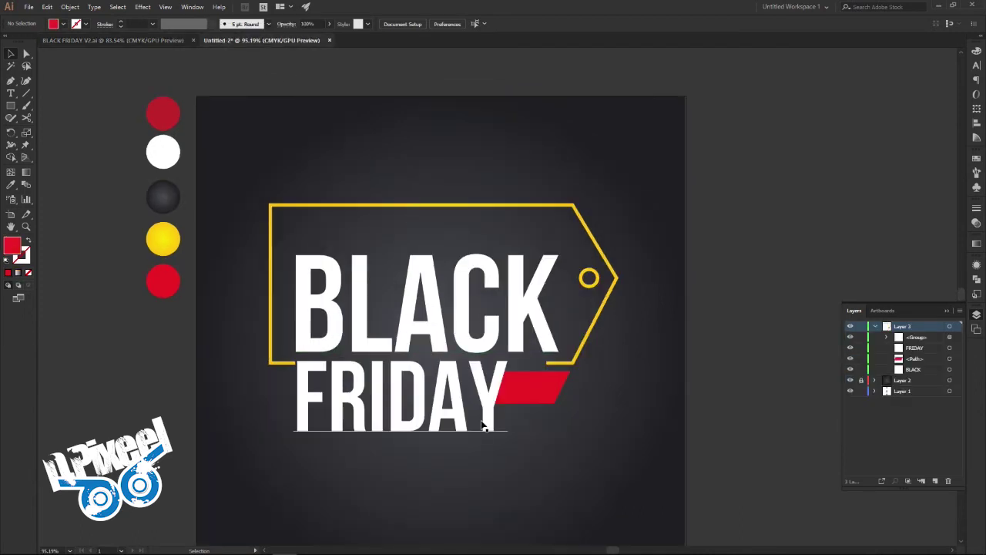
Duplicate FRIDAY, retype it as 50, and shrink it onto the red shape
{"action": "left_click", "coordinate": [481, 422]}
{"action": "left_click", "coordinate": [486, 414]}
{"action": "left_click", "coordinate": [47, 7]}
{"action": "left_click", "coordinate": [64, 57]}
{"action": "left_click", "coordinate": [47, 7]}
{"action": "left_click", "coordinate": [63, 67]}
{"action": "mouse_move", "coordinate": [556, 303]}
{"action": "left_mouse_down"}
{"action": "mouse_move", "coordinate": [663, 488]}
{"action": "mouse_move", "coordinate": [257, 420]}
{"action": "left_mouse_up"}
{"action": "key", "text": "t"}
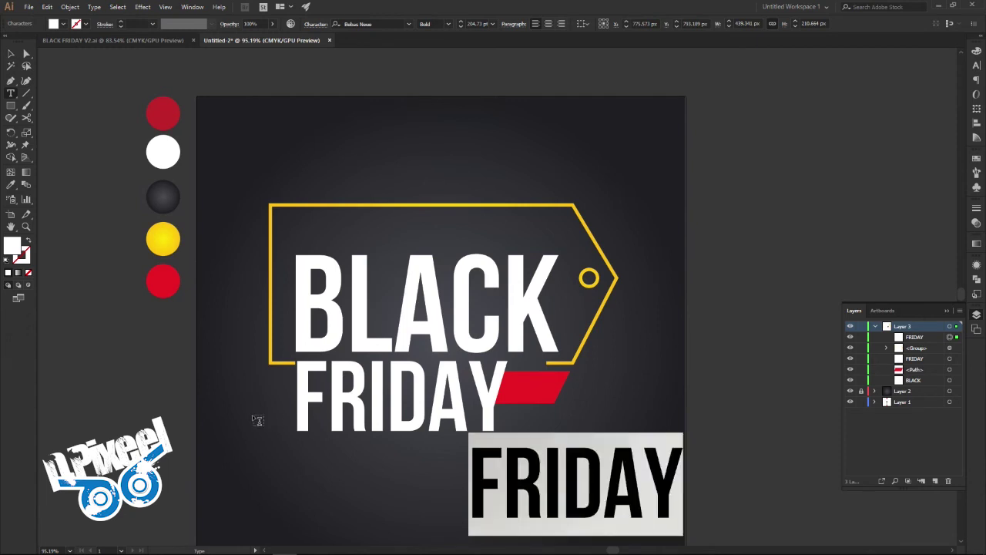
{"action": "type", "text": "50"}
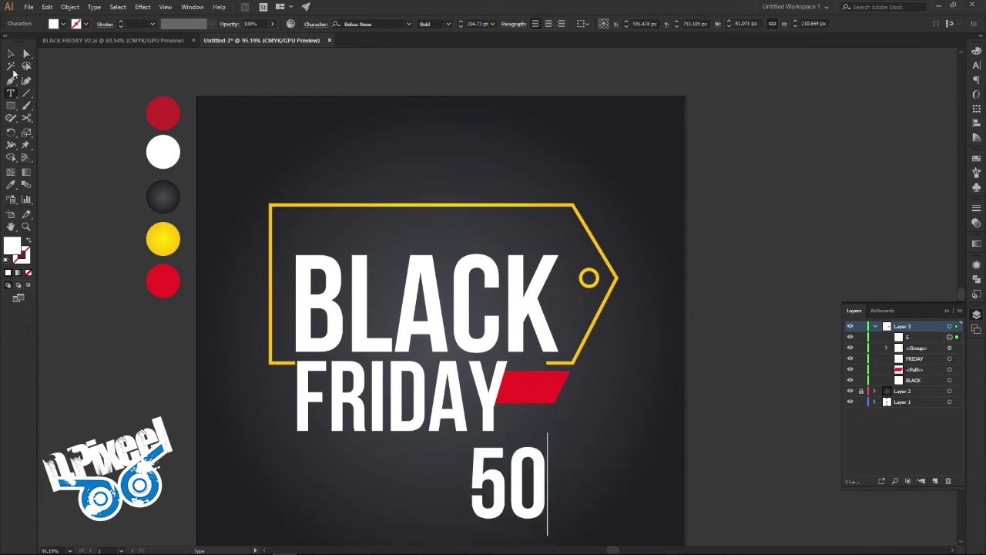
{"action": "key", "text": "Escape"}
{"action": "mouse_move", "coordinate": [547, 433]}
{"action": "left_mouse_down"}
{"action": "mouse_move", "coordinate": [504, 492]}
{"action": "mouse_move", "coordinate": [539, 369]}
{"action": "mouse_move", "coordinate": [537, 387]}
{"action": "left_mouse_up"}
Duplicate the 50 text, retype it as OFF, and shrink it
{"action": "left_click", "coordinate": [47, 6]}
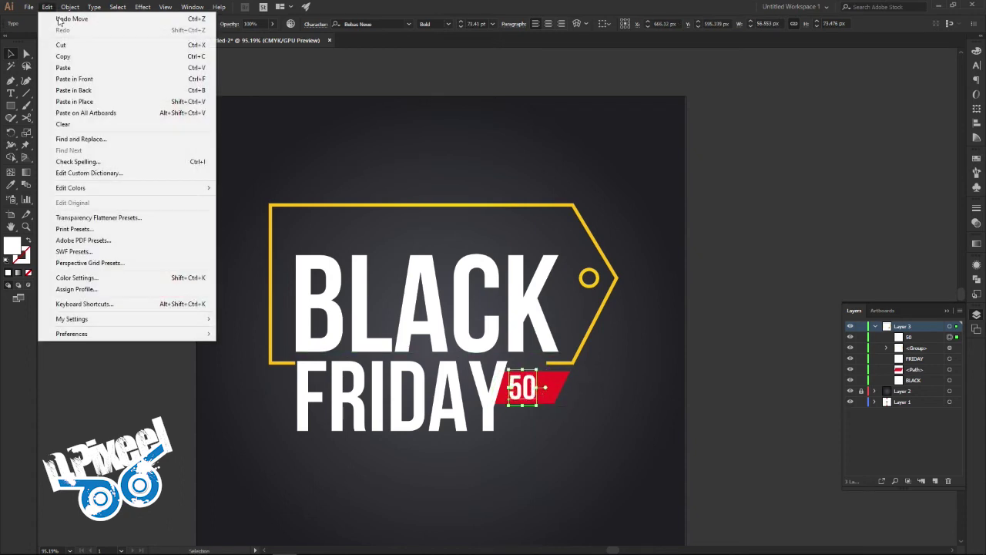
{"action": "left_click", "coordinate": [63, 56]}
{"action": "left_click", "coordinate": [47, 7]}
{"action": "left_click", "coordinate": [63, 68]}
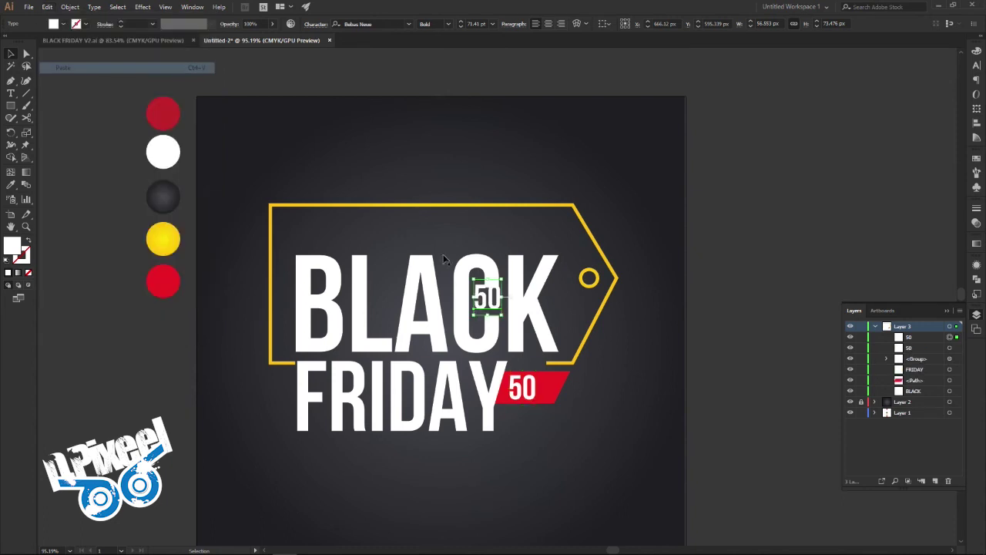
{"action": "left_click_drag", "start_coordinate": [491, 307], "coordinate": [580, 469]}
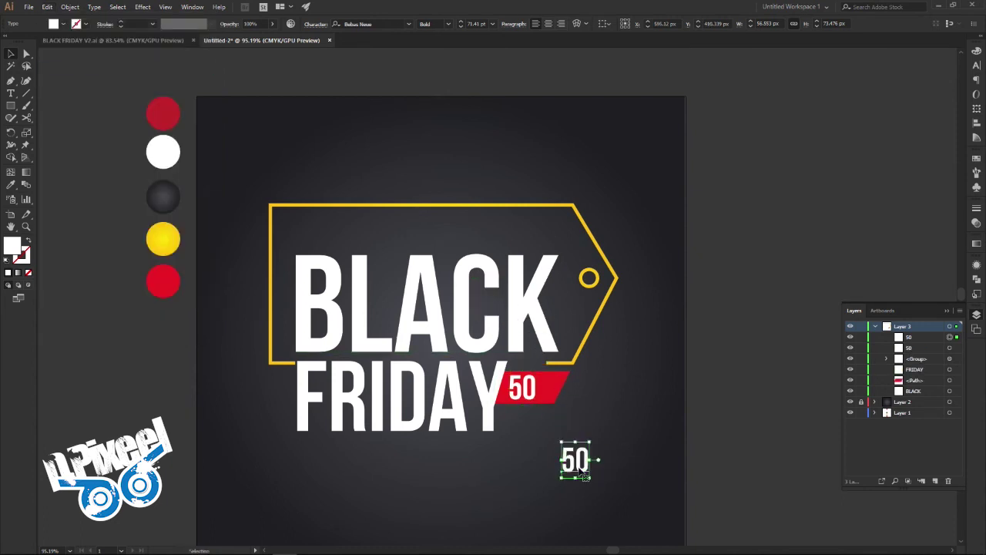
{"action": "double_click", "coordinate": [575, 460]}
{"action": "key", "text": "ctrl+a"}
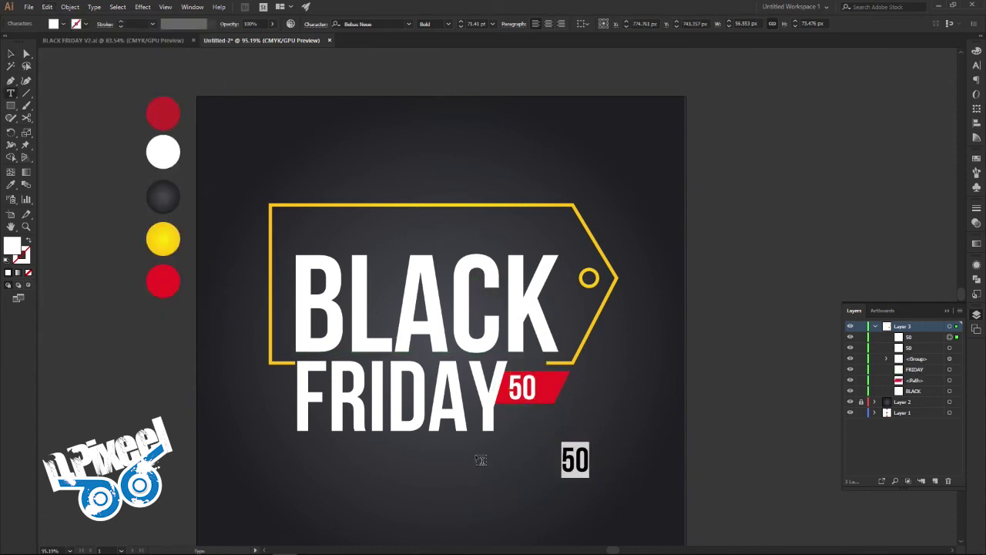
{"action": "type", "text": "OFF"}
{"action": "left_click", "coordinate": [11, 53]}
{"action": "mouse_move", "coordinate": [598, 446]}
{"action": "left_mouse_down"}
{"action": "mouse_move", "coordinate": [591, 451]}
{"action": "mouse_move", "coordinate": [549, 405]}
{"action": "mouse_move", "coordinate": [563, 379]}
{"action": "left_mouse_up"}
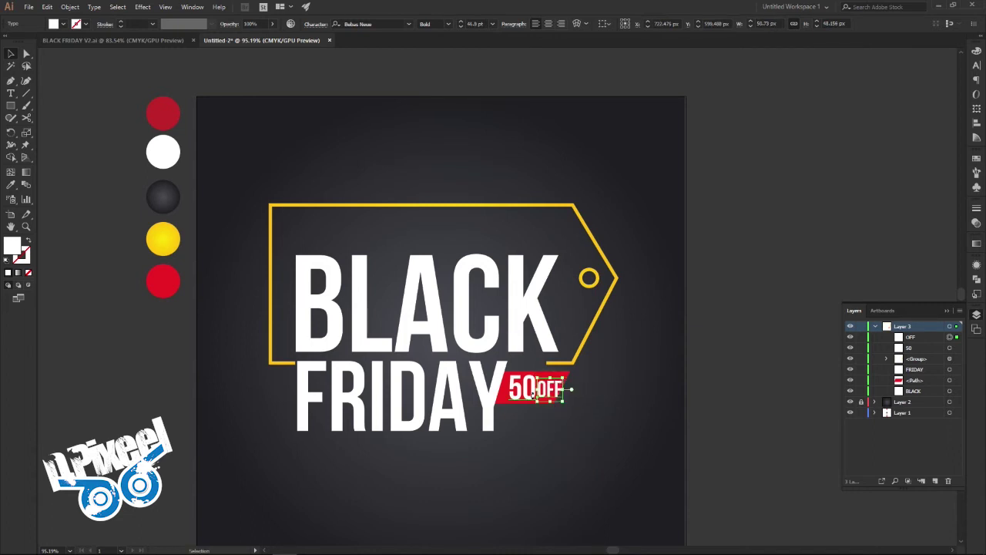
Nudge 50 OFF left and scale it to fit the red tag
{"action": "left_click", "coordinate": [521, 387], "text": "shift"}
{"action": "key", "text": "Left"}
{"action": "key", "text": "Left"}
{"action": "key", "text": "Left"}
{"action": "key", "text": "Left"}
{"action": "key", "text": "Left"}
{"action": "key", "text": "Left"}
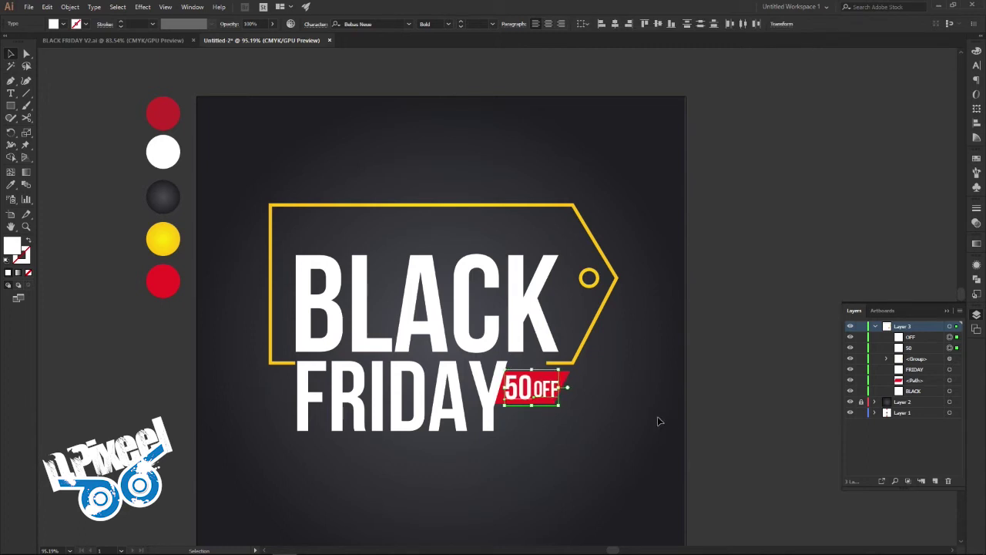
{"action": "left_click_drag", "start_coordinate": [560, 370], "coordinate": [554, 375]}
{"action": "key", "text": "Left"}
{"action": "left_click", "coordinate": [725, 410]}
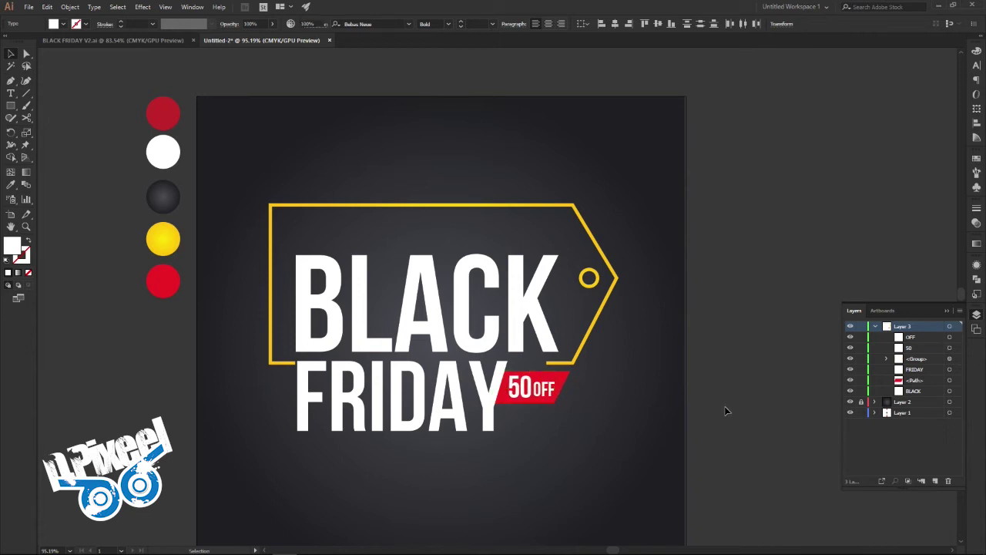
Shift OFF right to leave a gap after 50, then view the reference
{"action": "left_click", "coordinate": [529, 393]}
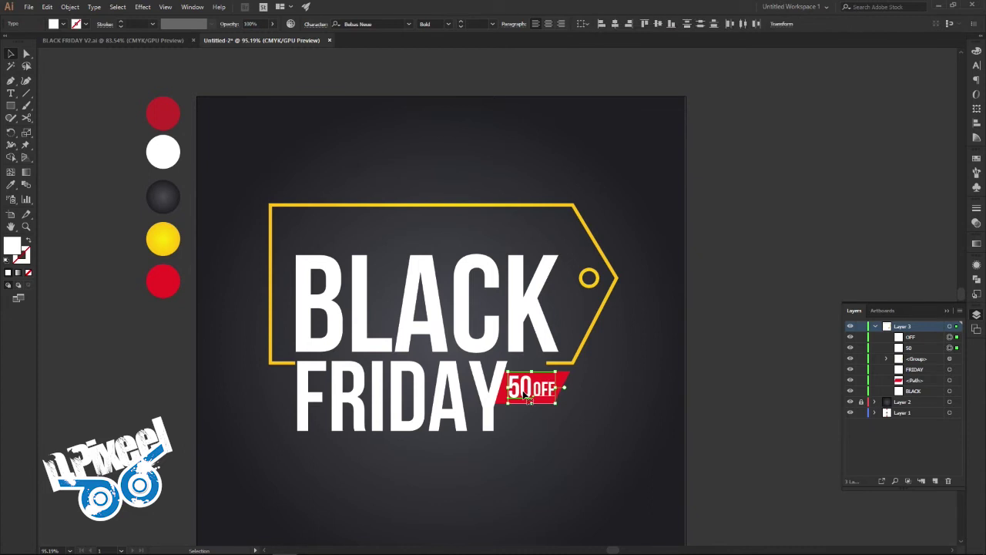
{"action": "left_click", "coordinate": [731, 373]}
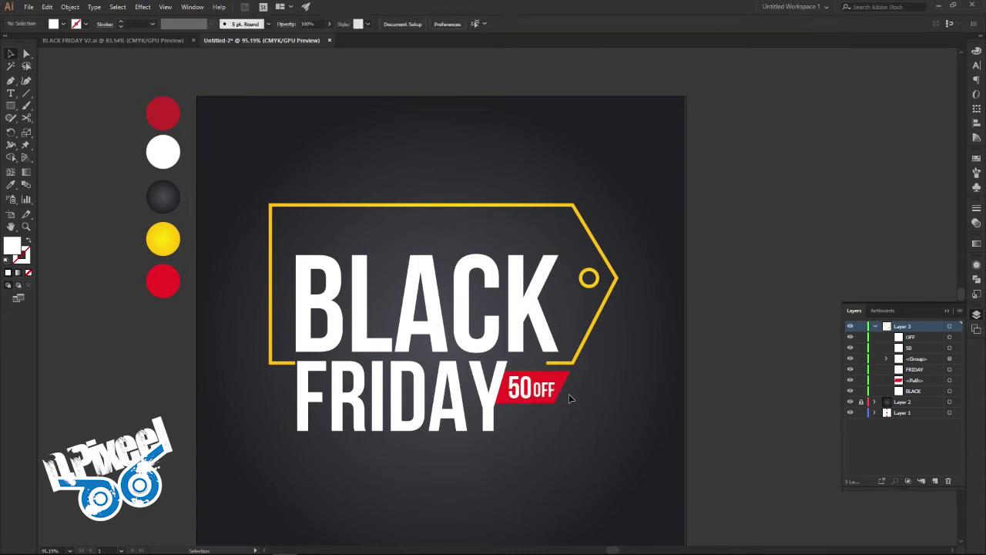
{"action": "left_click", "coordinate": [554, 390]}
{"action": "key", "text": "Right"}
{"action": "key", "text": "Right"}
{"action": "key", "text": "Right"}
{"action": "left_click", "coordinate": [727, 389]}
{"action": "left_click", "coordinate": [160, 40]}
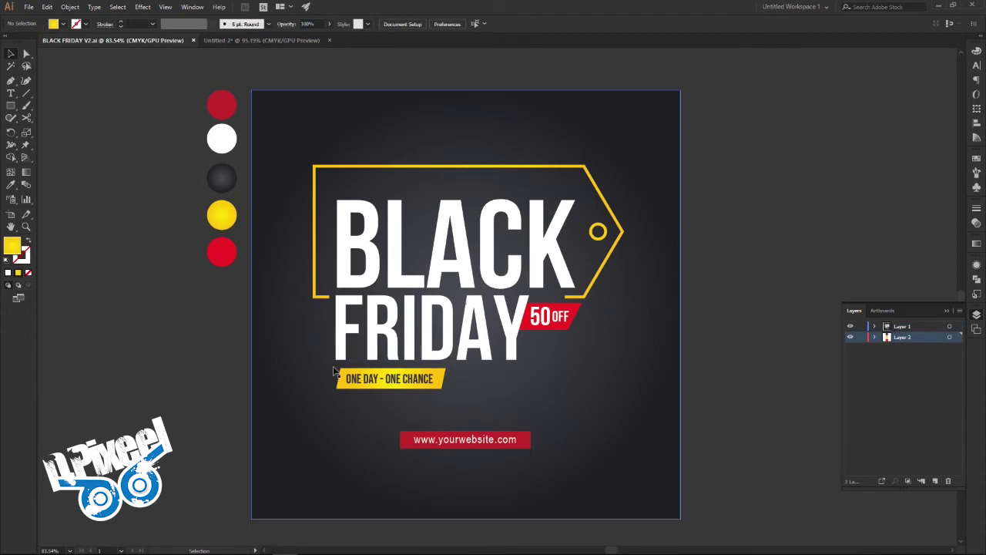
Draw a yellow rectangle, colour sampled from the yellow swatch, below FRIDAY
{"action": "left_click", "coordinate": [244, 40]}
{"action": "scroll", "coordinate": [715, 406], "scroll_direction": "down", "scroll_amount": 1}
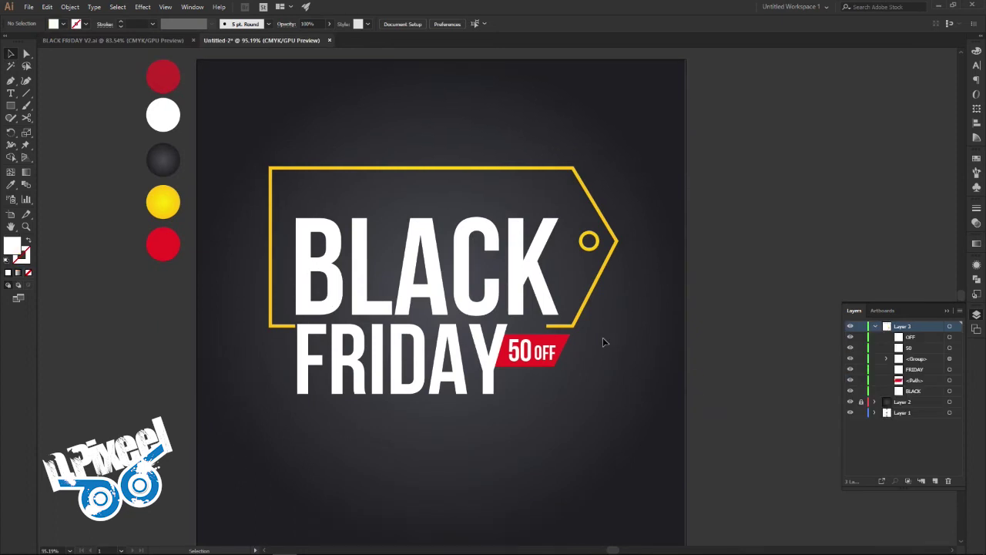
{"action": "left_click", "coordinate": [9, 186]}
{"action": "left_click", "coordinate": [172, 198]}
{"action": "left_click", "coordinate": [10, 106]}
{"action": "left_click_drag", "start_coordinate": [290, 315], "coordinate": [296, 401]}
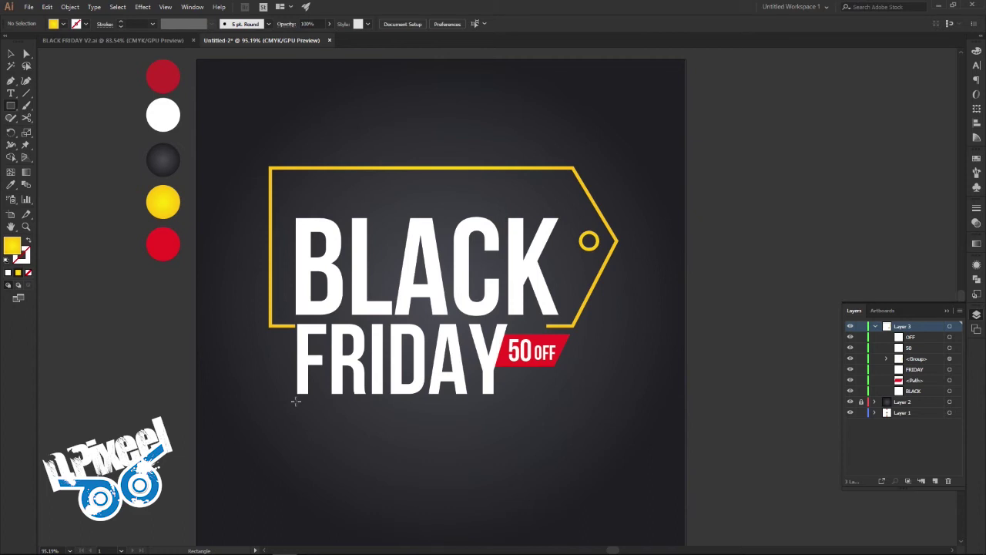
{"action": "left_click", "coordinate": [130, 40]}
{"action": "left_click", "coordinate": [231, 40]}
{"action": "left_click_drag", "start_coordinate": [298, 408], "coordinate": [422, 430]}
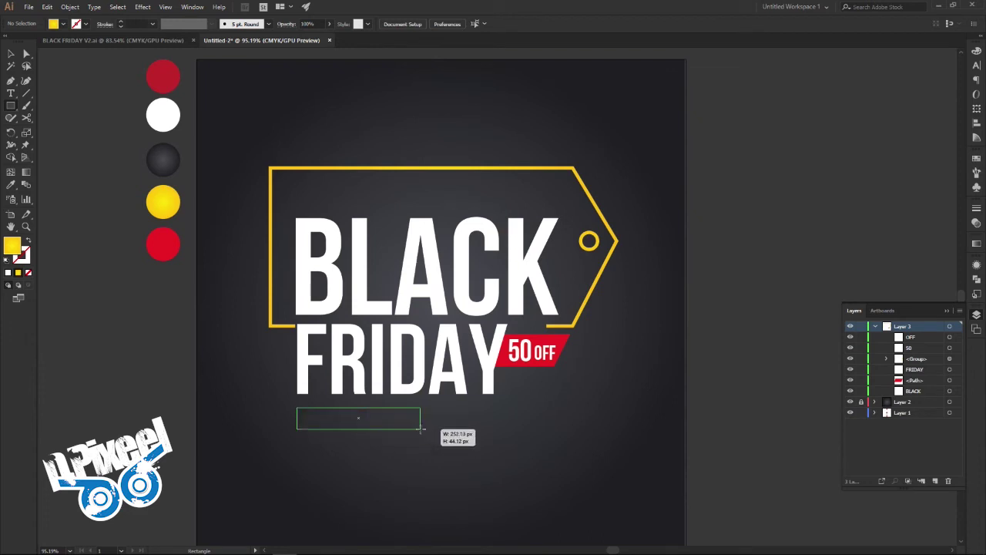
Slant the yellow bar's corners into a parallelogram and narrow its width to match the reference
{"action": "left_click", "coordinate": [26, 53]}
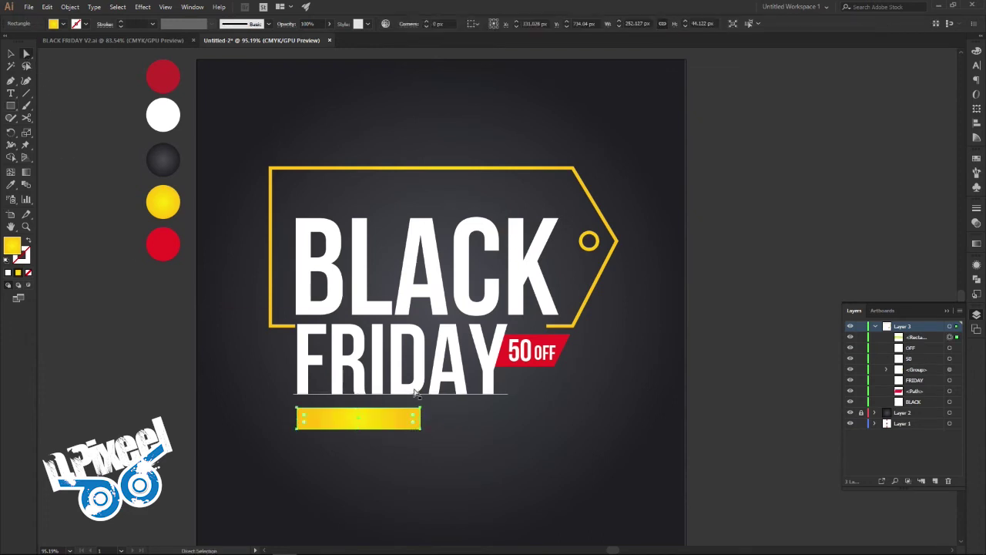
{"action": "key", "text": "Right"}
{"action": "key", "text": "Right"}
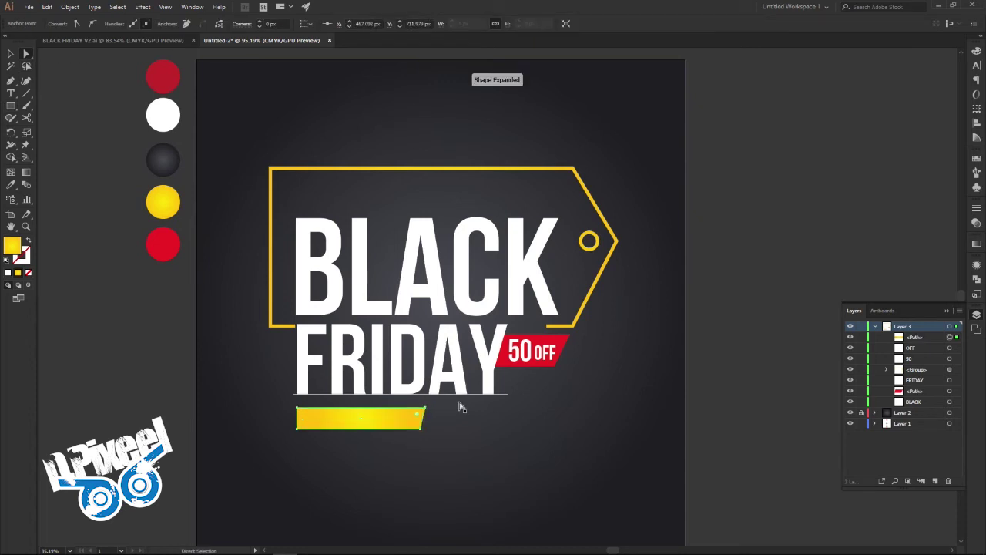
{"action": "left_click", "coordinate": [297, 429]}
{"action": "key", "text": "Left"}
{"action": "key", "text": "Left"}
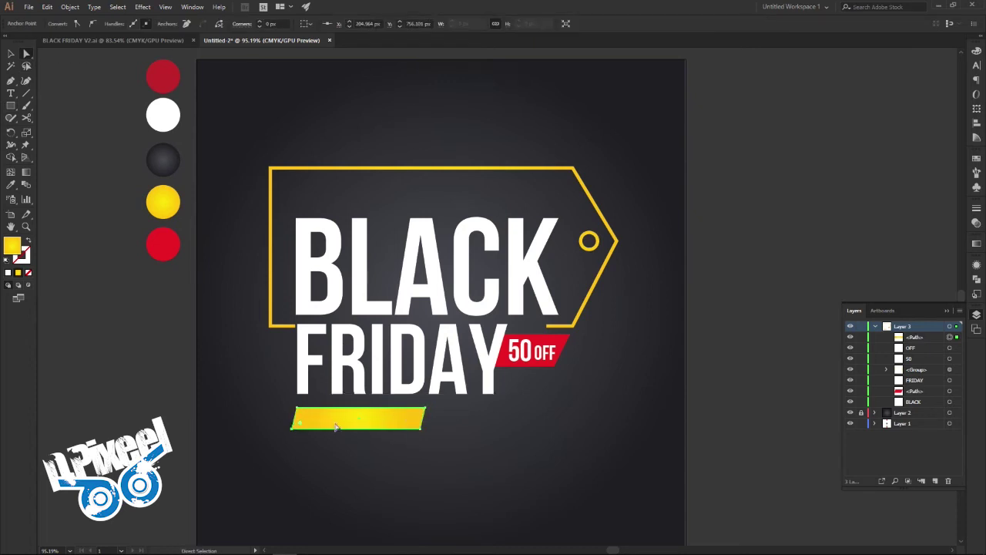
{"action": "key", "text": "v"}
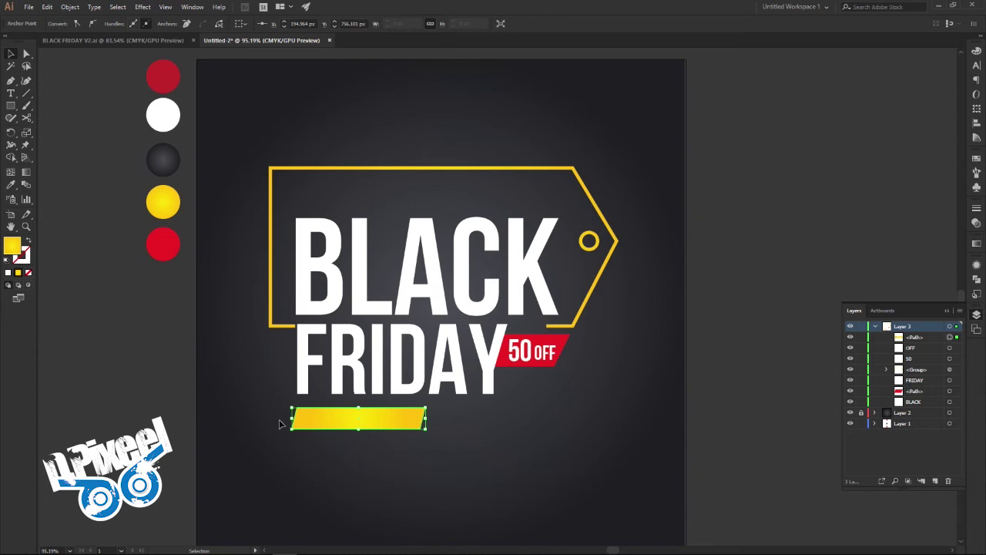
{"action": "left_click_drag", "start_coordinate": [292, 418], "coordinate": [298, 418]}
{"action": "left_click_drag", "start_coordinate": [425, 418], "coordinate": [422, 420]}
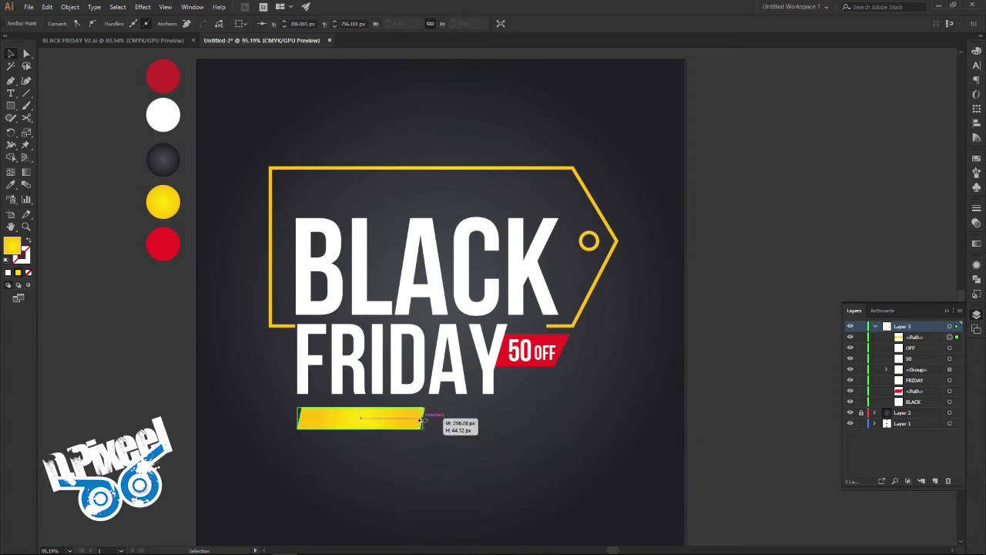
{"action": "left_click", "coordinate": [743, 411]}
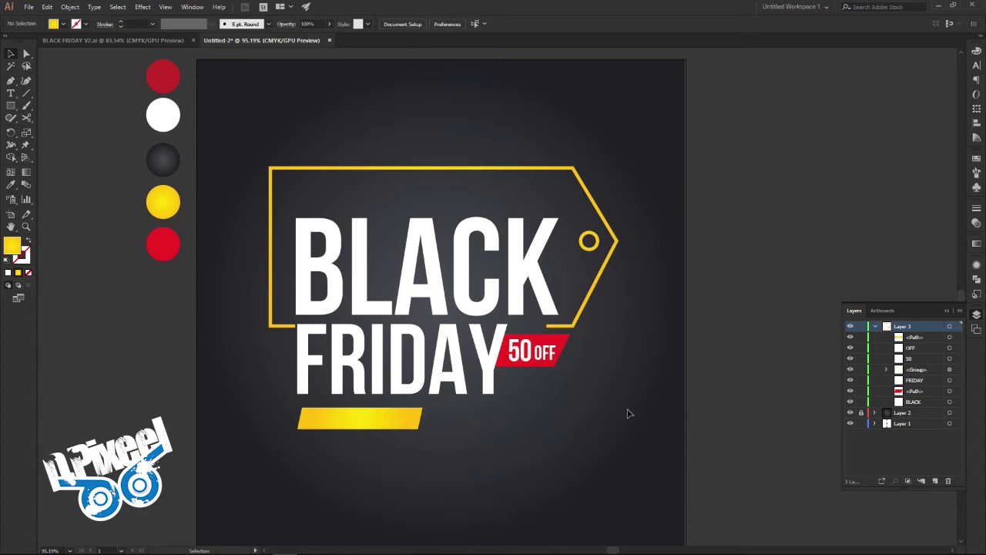
{"action": "left_click", "coordinate": [116, 40]}
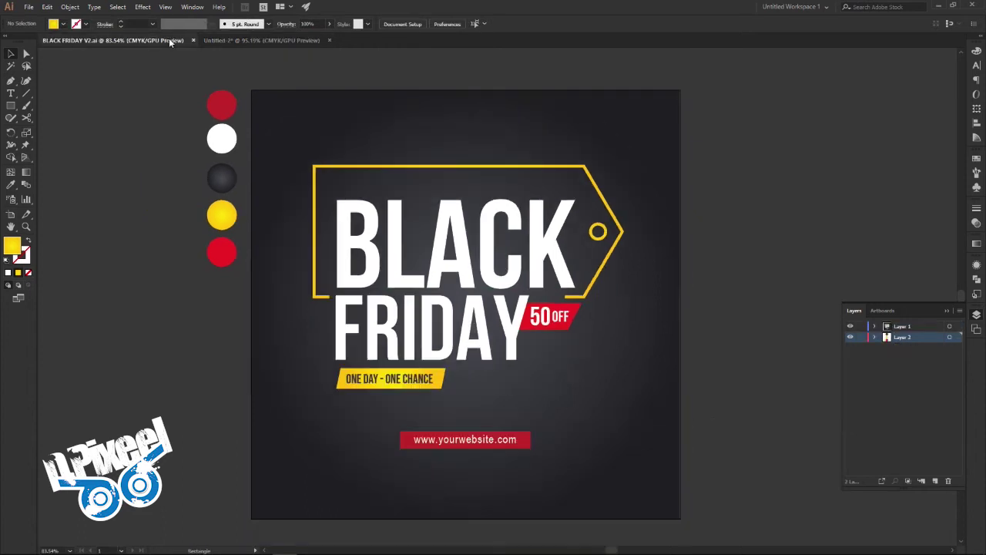
{"action": "left_click", "coordinate": [231, 40]}
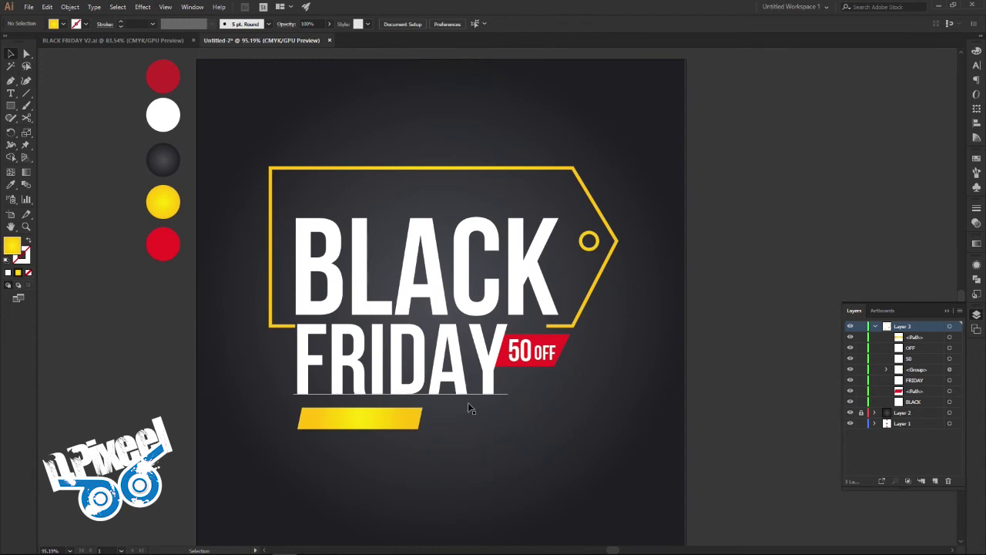
Copy and paste the 50 text, moving the duplicate down beside the yellow bar
{"action": "left_click", "coordinate": [521, 358]}
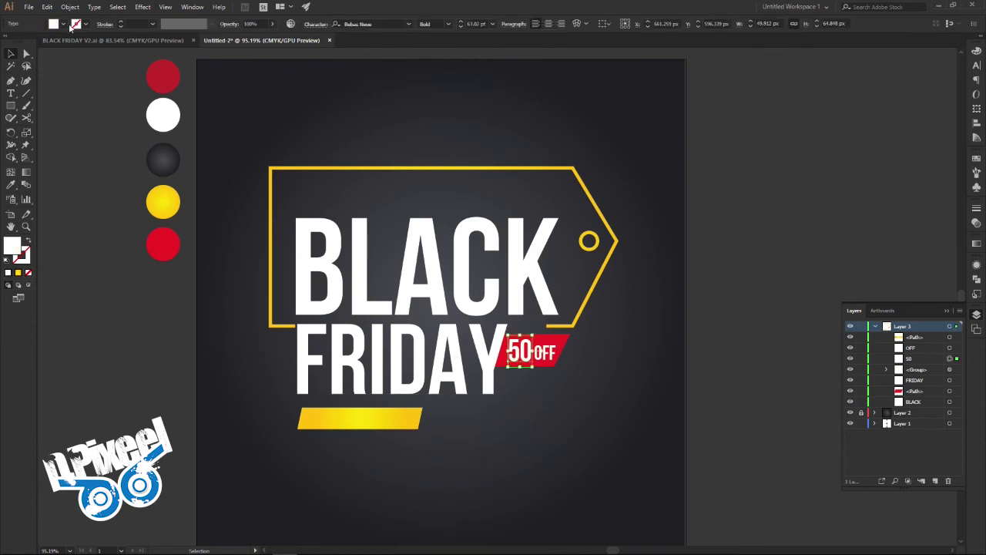
{"action": "left_click", "coordinate": [47, 7]}
{"action": "left_click", "coordinate": [66, 56]}
{"action": "left_click", "coordinate": [47, 7]}
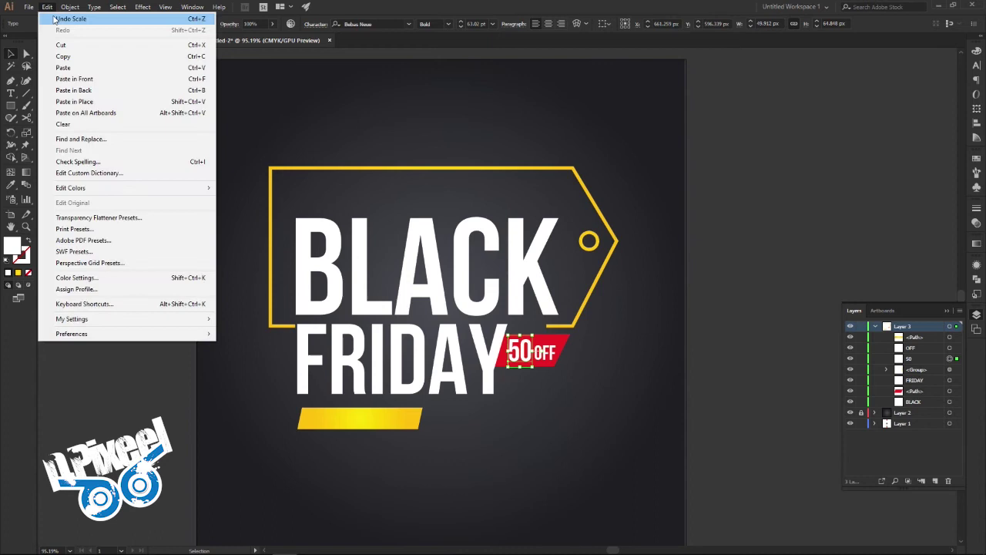
{"action": "left_click", "coordinate": [65, 66]}
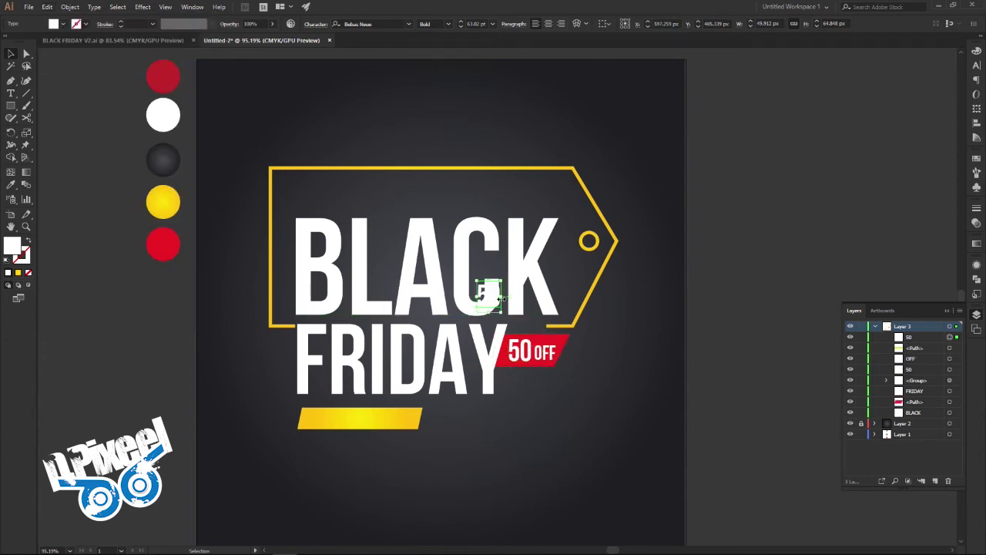
{"action": "left_click_drag", "start_coordinate": [497, 301], "coordinate": [564, 439]}
Retype the duplicate as ONE DAY - ONE CHANCE and scale it onto the yellow bar
{"action": "double_click", "coordinate": [553, 432]}
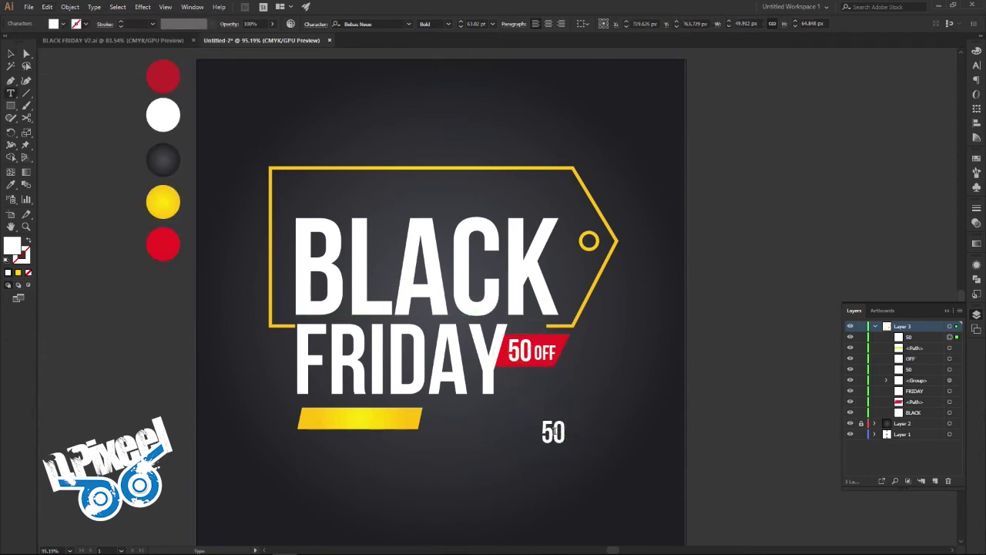
{"action": "type", "text": "ONE"}
{"action": "type", "text": " DA"}
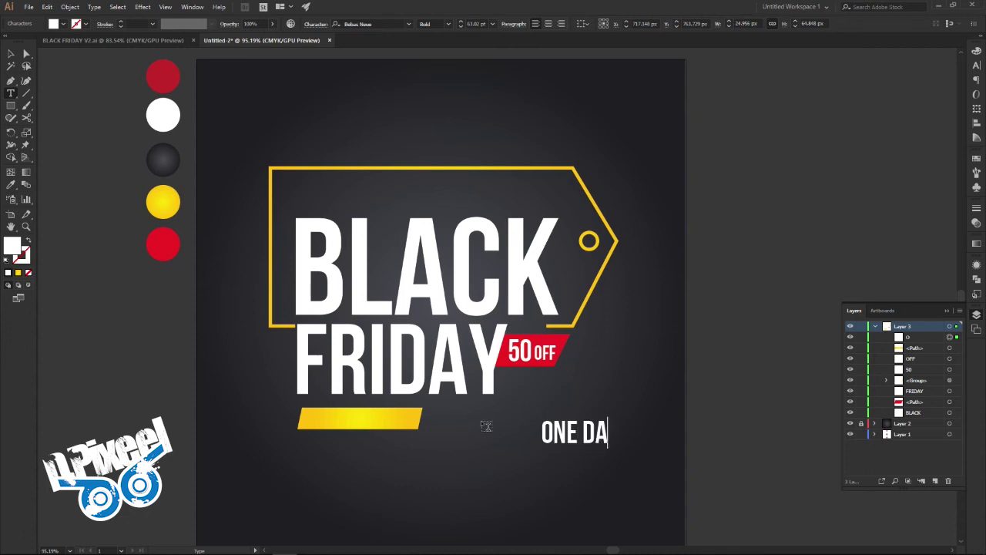
{"action": "type", "text": "Y - ONE C"}
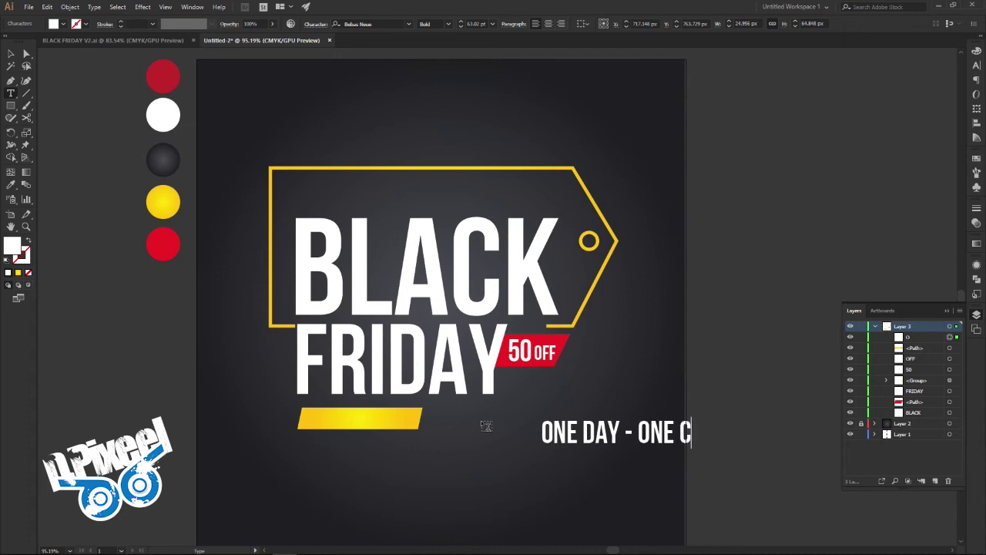
{"action": "type", "text": "HANCE"}
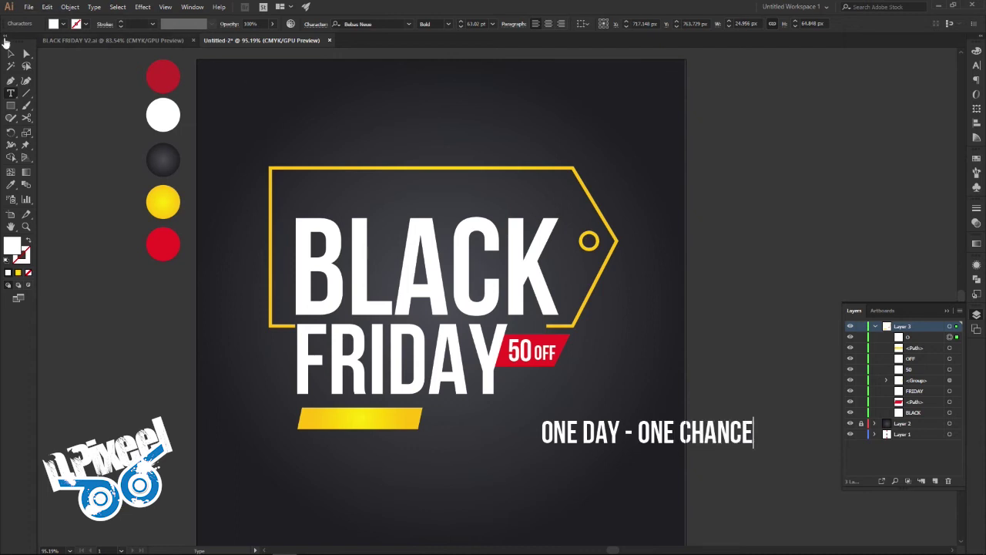
{"action": "left_click", "coordinate": [11, 53]}
{"action": "mouse_move", "coordinate": [754, 417]}
{"action": "left_mouse_down"}
{"action": "mouse_move", "coordinate": [636, 434]}
{"action": "mouse_move", "coordinate": [363, 420]}
{"action": "left_mouse_up"}
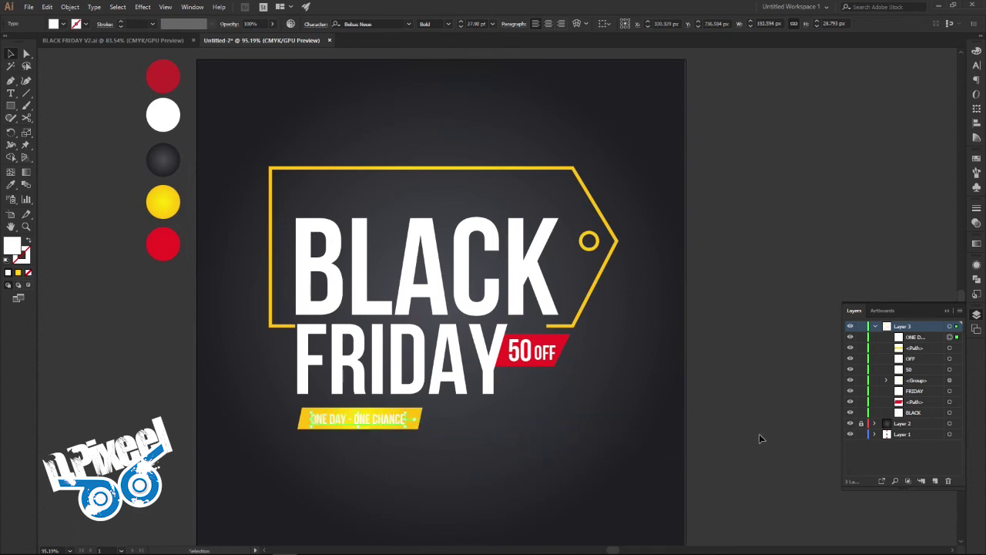
{"action": "key", "text": "Right"}
{"action": "key", "text": "Right"}
{"action": "key", "text": "Right"}
{"action": "key", "text": "Up"}
{"action": "key", "text": "Up"}
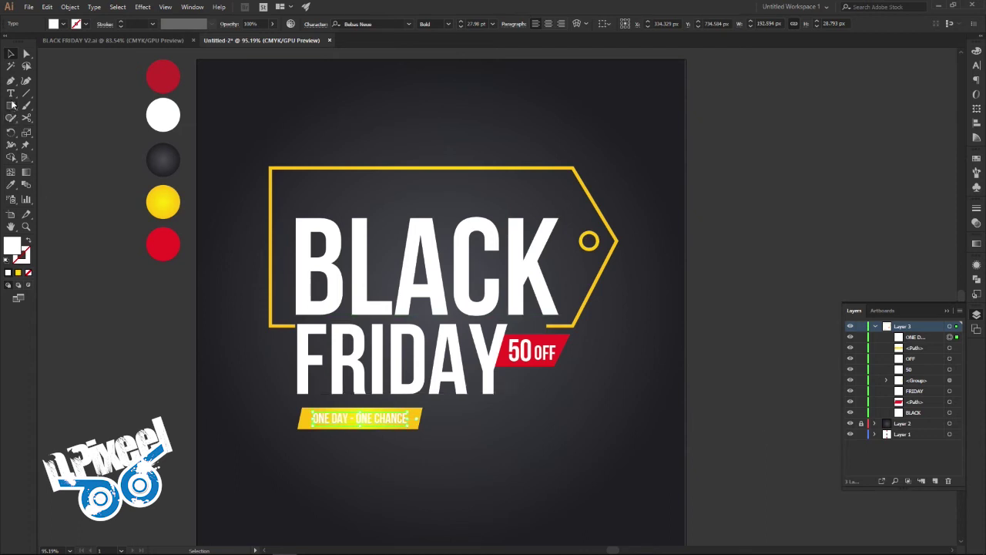
Fill the tagline text black and view the BLACK FRIDAY V2.ai reference
{"action": "left_click", "coordinate": [60, 27]}
{"action": "left_click", "coordinate": [26, 43]}
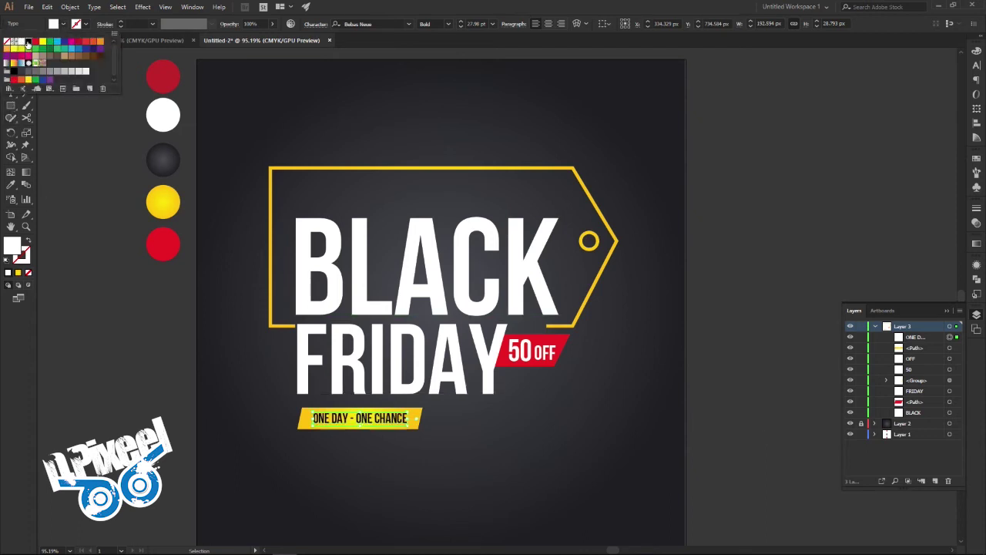
{"action": "left_click", "coordinate": [121, 356]}
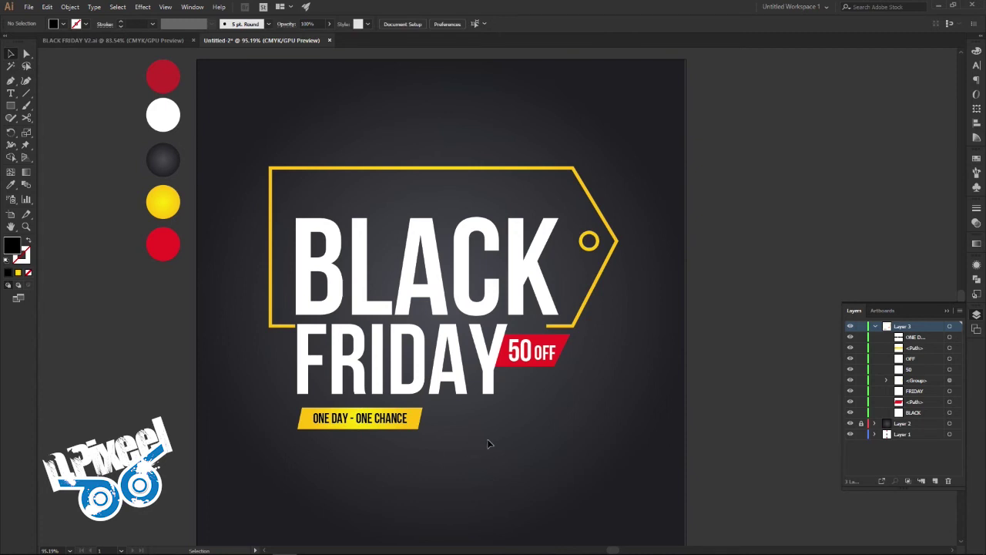
{"action": "left_click", "coordinate": [87, 40]}
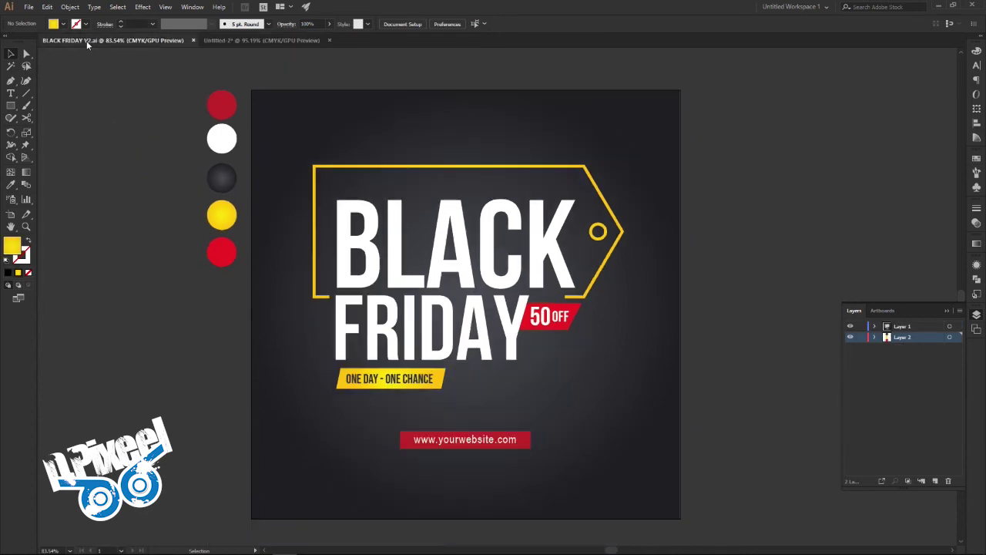
In Untitled-2, nudge the ONE DAY - ONE CHANCE text and yellow bar up together
{"action": "left_click", "coordinate": [262, 40]}
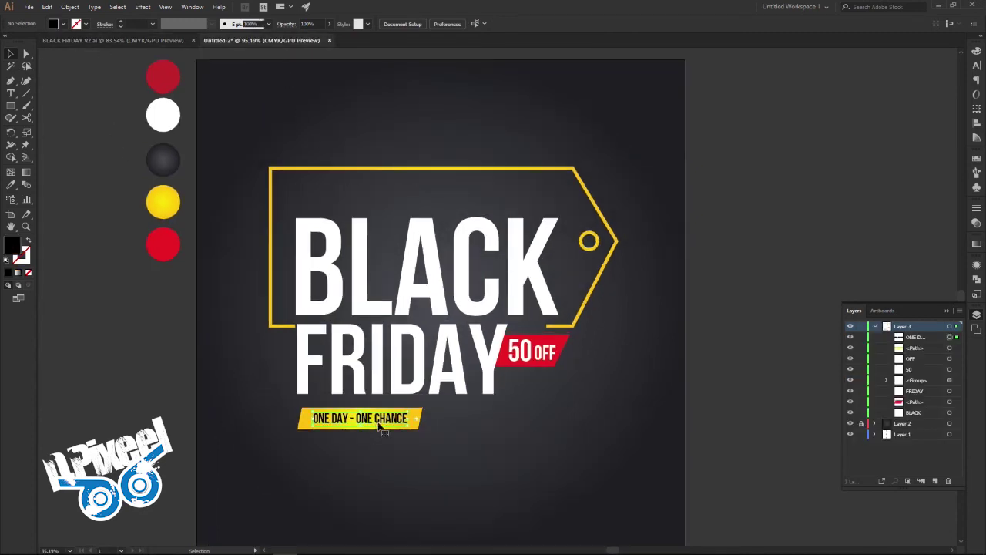
{"action": "left_click", "coordinate": [381, 424]}
{"action": "left_click", "coordinate": [422, 420], "text": "shift"}
{"action": "key", "text": "Up"}
{"action": "key", "text": "Up"}
{"action": "key", "text": "Up"}
{"action": "key", "text": "Up"}
{"action": "key", "text": "Up"}
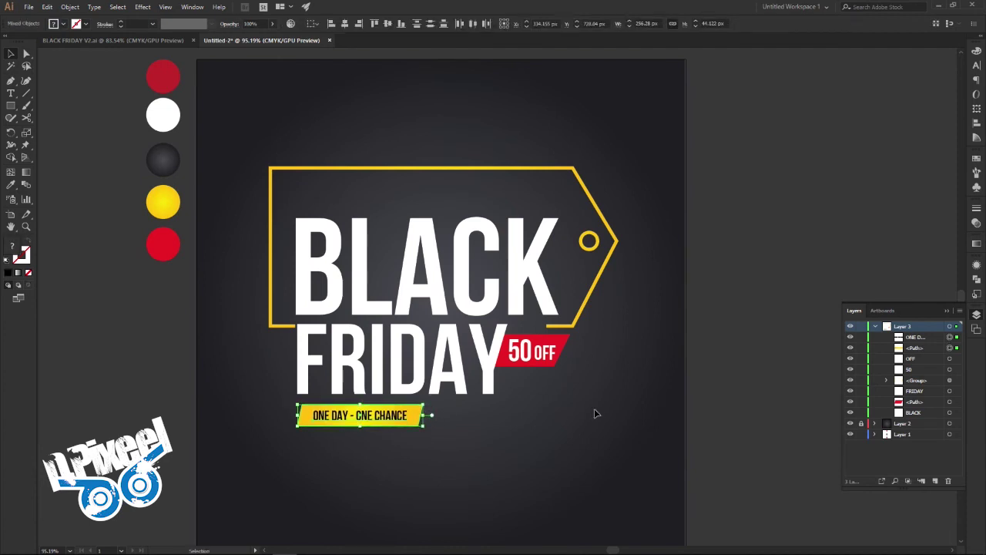
{"action": "left_click", "coordinate": [71, 120]}
Check the red website bar in the BLACK FRIDAY V2.ai reference, then return to Untitled-2
{"action": "scroll", "coordinate": [498, 369], "scroll_direction": "down", "scroll_amount": 1}
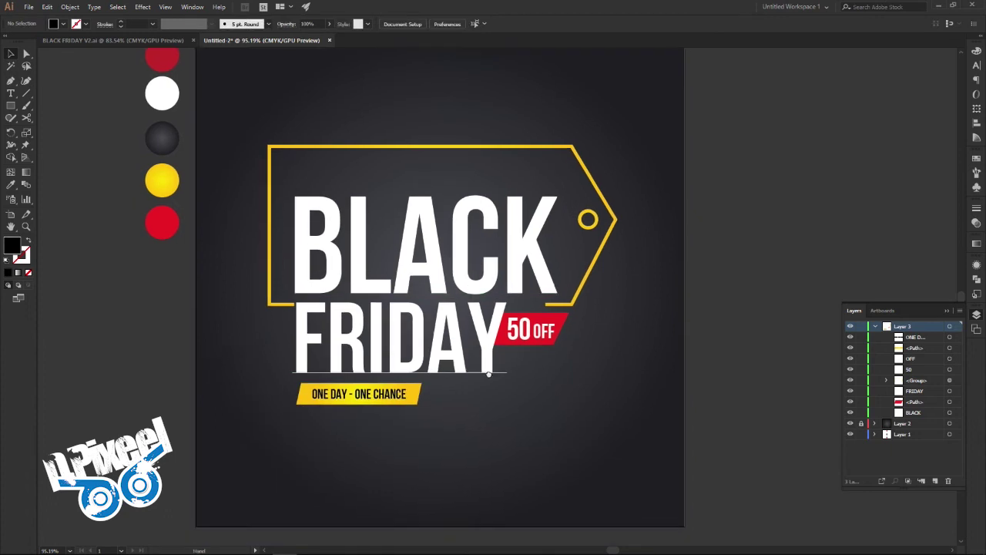
{"action": "left_click", "coordinate": [179, 43]}
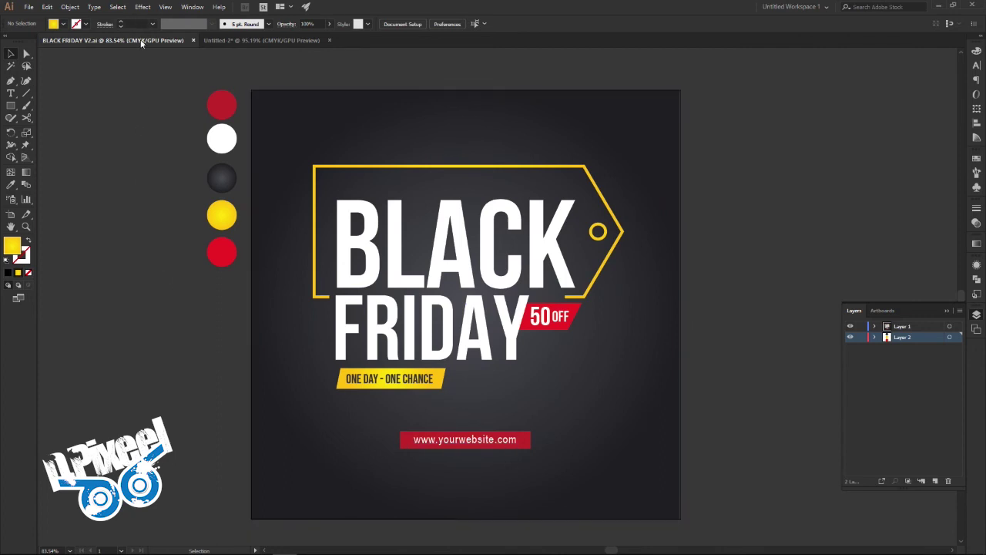
{"action": "left_click", "coordinate": [224, 41]}
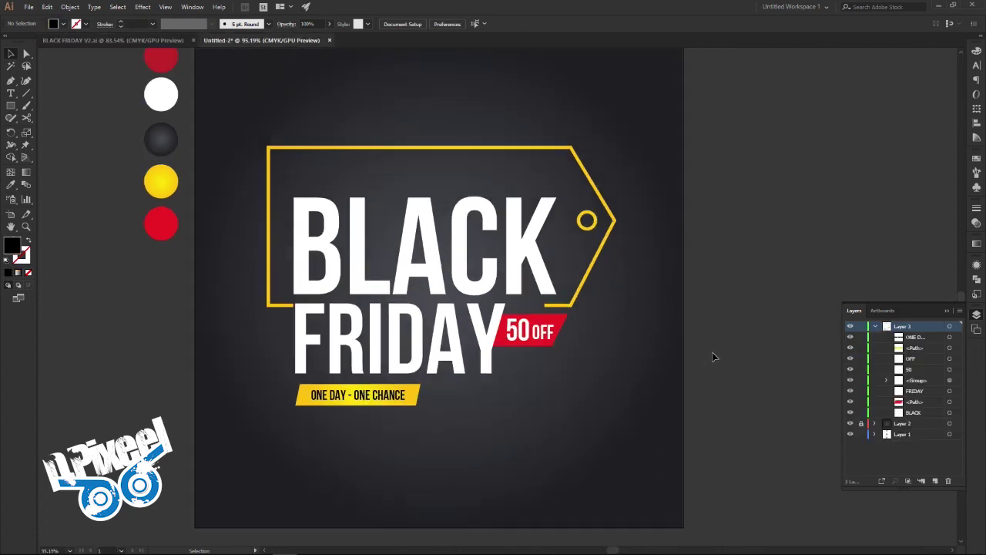
{"action": "scroll", "coordinate": [46, 206], "scroll_direction": "up", "scroll_amount": 1}
Draw a dark red bar near the banner bottom, centred horizontally on the artboard
{"action": "left_click", "coordinate": [11, 185]}
{"action": "left_click", "coordinate": [161, 80]}
{"action": "left_click", "coordinate": [10, 107]}
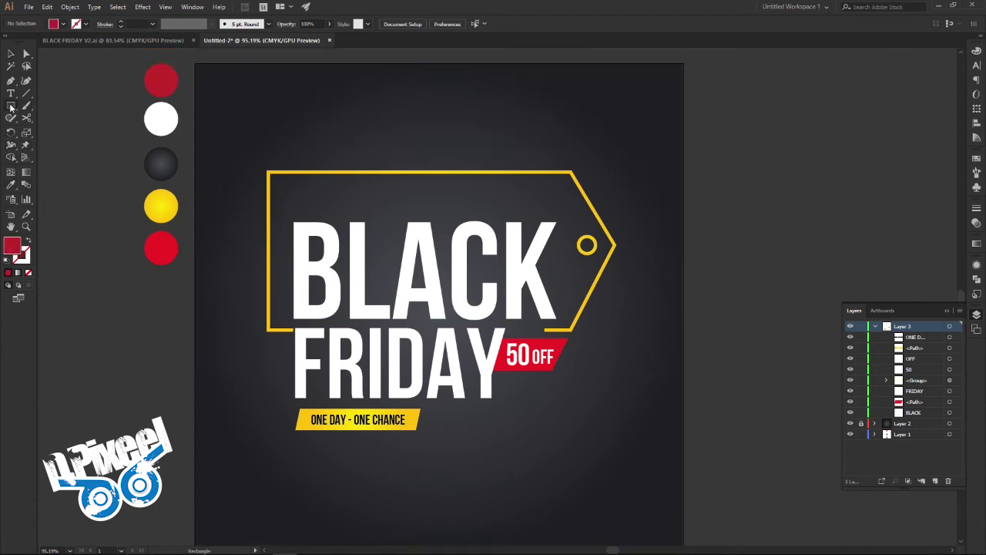
{"action": "left_click_drag", "start_coordinate": [362, 486], "coordinate": [520, 502]}
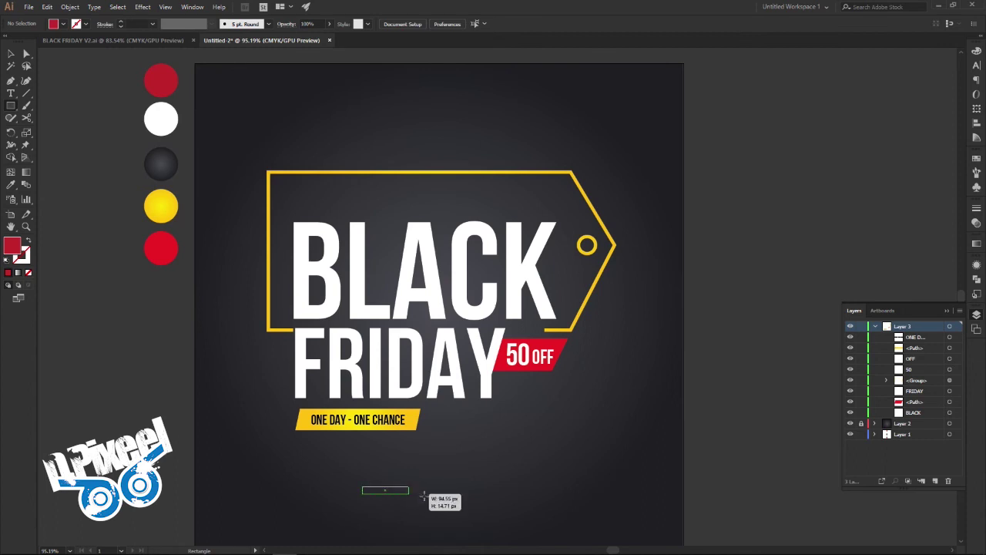
{"action": "left_click", "coordinate": [12, 53]}
{"action": "left_click", "coordinate": [409, 24]}
{"action": "left_click", "coordinate": [428, 57]}
{"action": "left_click", "coordinate": [440, 23]}
Place a new black text object on the pasteboard beside the artboard
{"action": "left_click", "coordinate": [740, 283]}
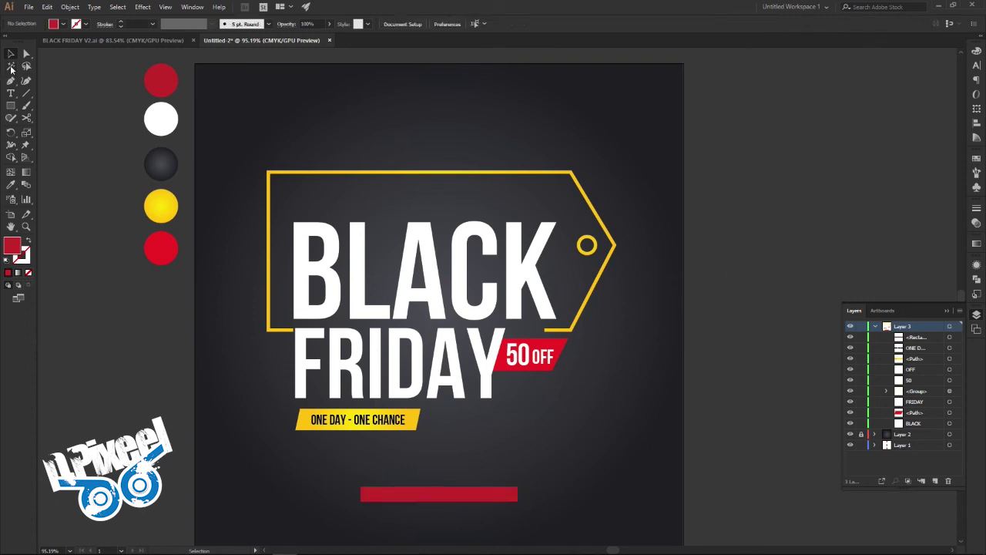
{"action": "left_click", "coordinate": [10, 94]}
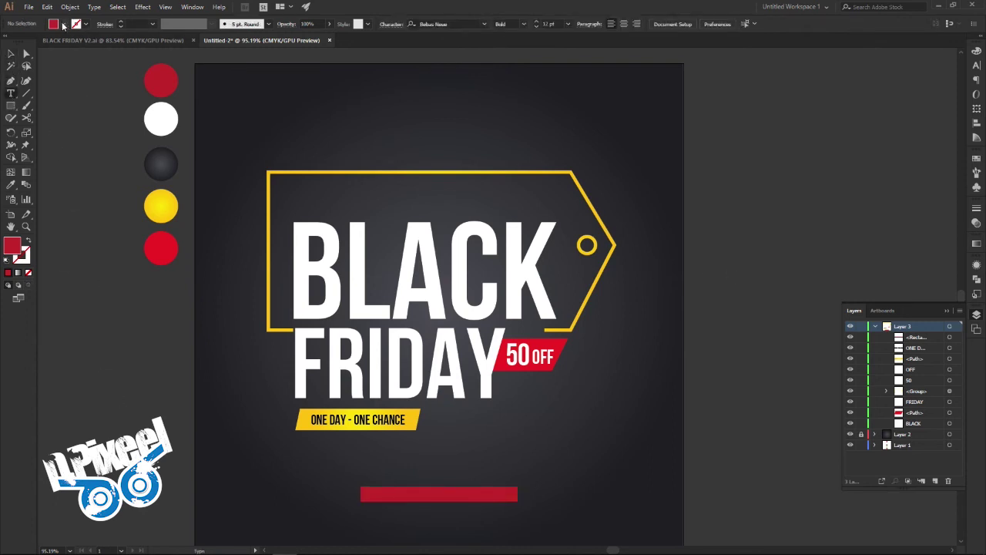
{"action": "left_click", "coordinate": [63, 23]}
{"action": "left_click", "coordinate": [21, 43]}
{"action": "left_click", "coordinate": [99, 326]}
{"action": "type", "text": "WWW.YOURWEBSITE.COM"}
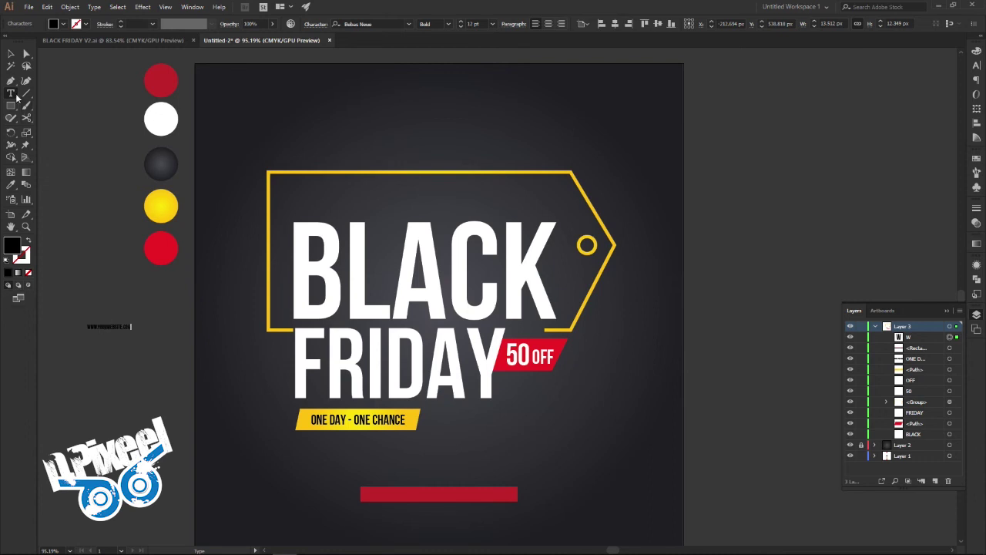
Make the new text white Arial Narrow and move it onto the red bar
{"action": "left_click", "coordinate": [10, 53]}
{"action": "left_click", "coordinate": [379, 24]}
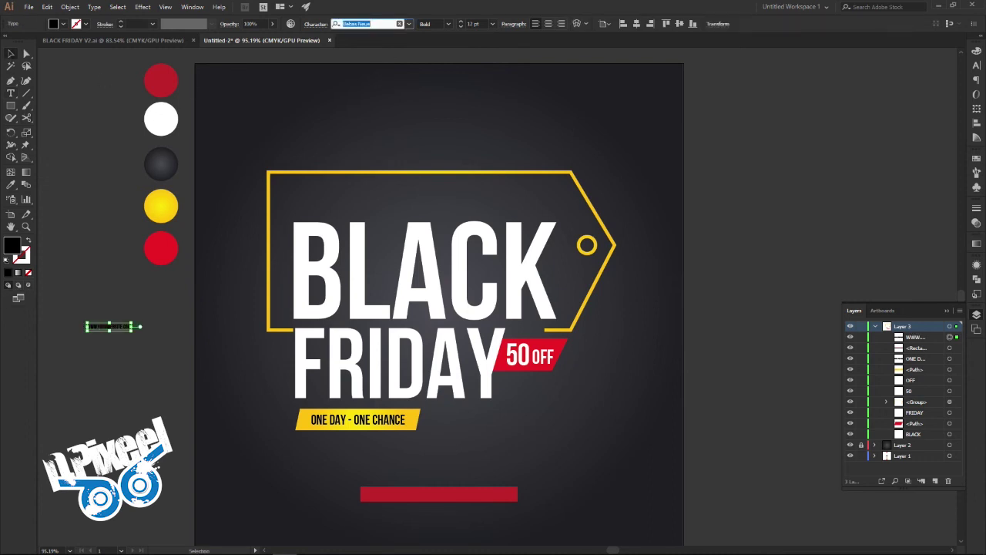
{"action": "type", "text": "ARIAL"}
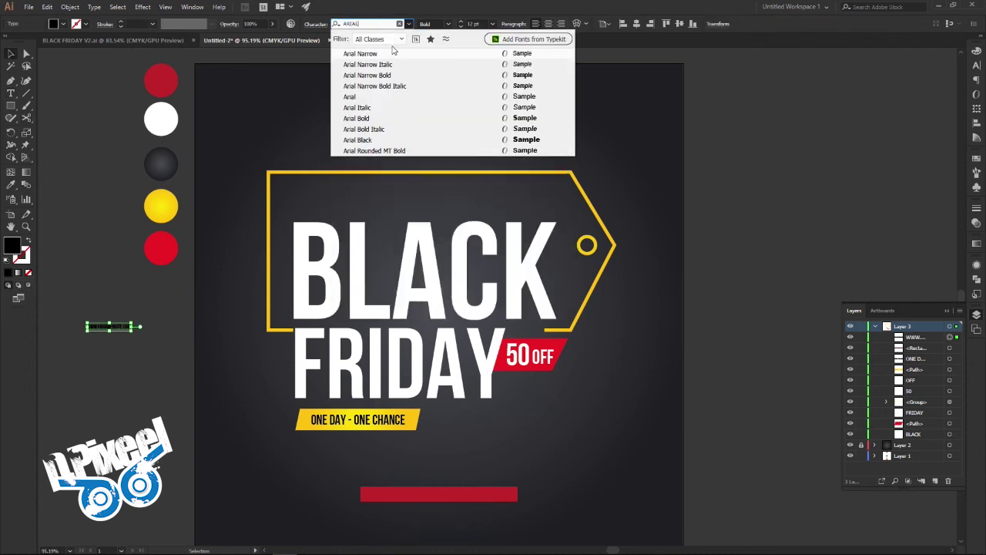
{"action": "left_click", "coordinate": [390, 54]}
{"action": "left_click", "coordinate": [62, 24]}
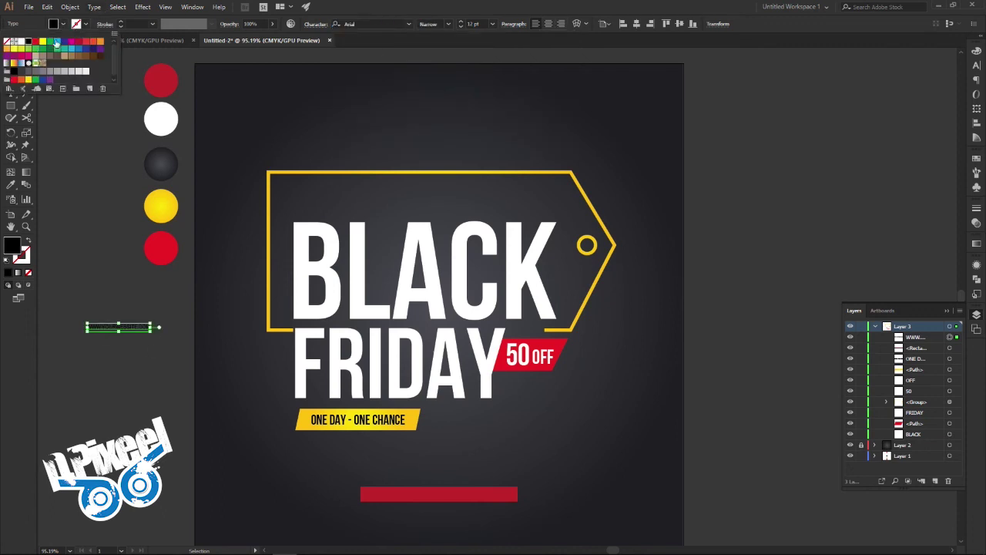
{"action": "left_click", "coordinate": [22, 40]}
{"action": "left_click", "coordinate": [162, 342]}
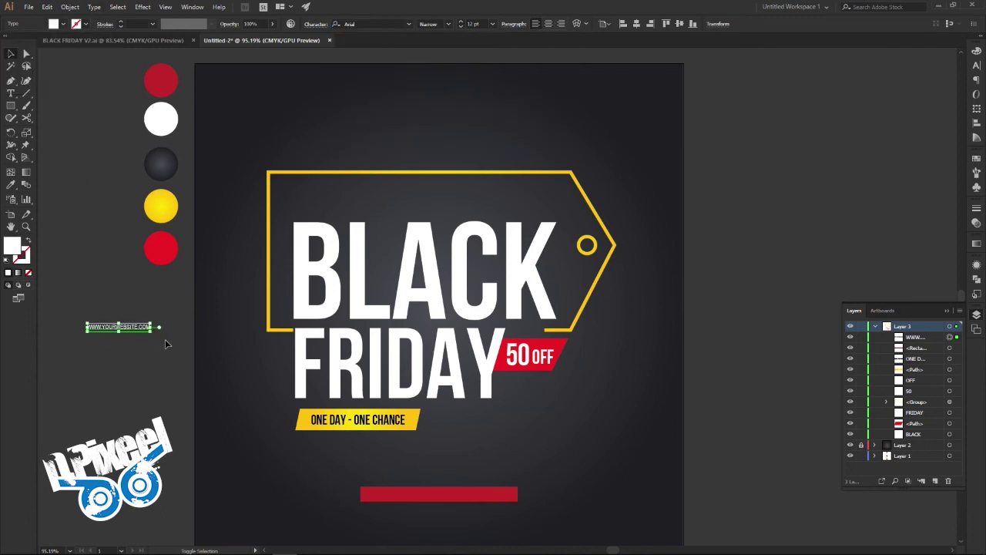
{"action": "mouse_move", "coordinate": [151, 327]}
{"action": "left_mouse_down"}
{"action": "mouse_move", "coordinate": [183, 329]}
{"action": "mouse_move", "coordinate": [484, 499]}
{"action": "mouse_move", "coordinate": [270, 484]}
{"action": "left_mouse_up"}
{"action": "key", "text": "t"}
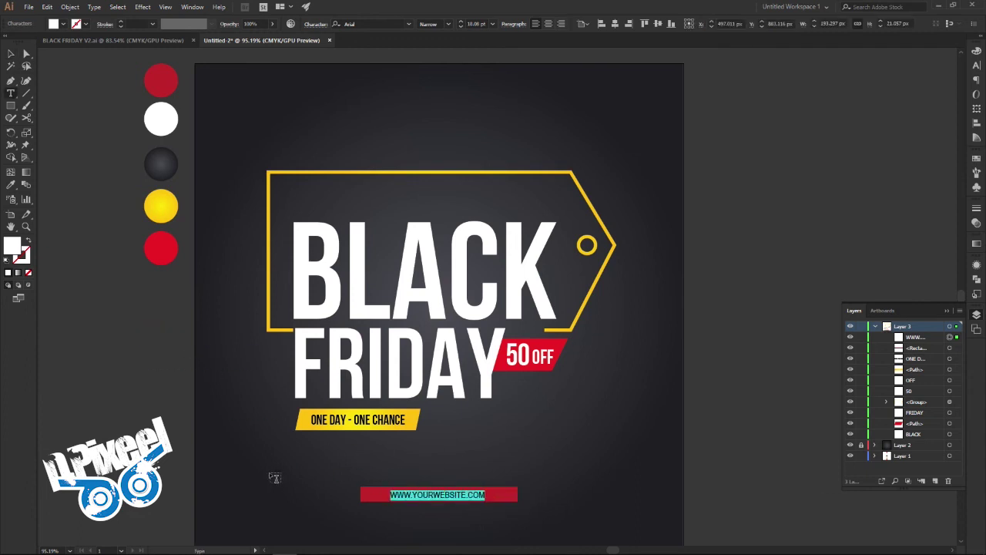
{"action": "type", "text": "www.yourwebsite.com"}
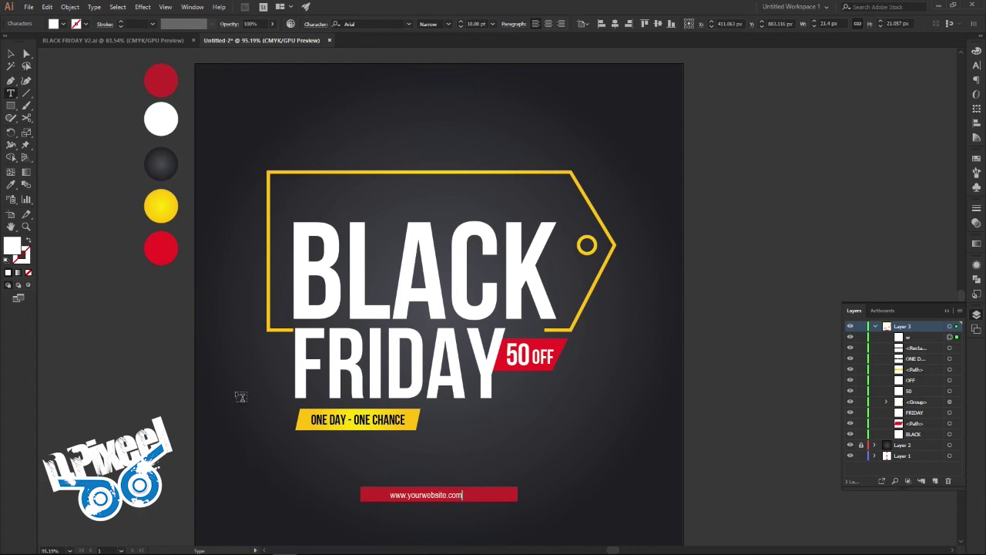
{"action": "key", "text": "Escape"}
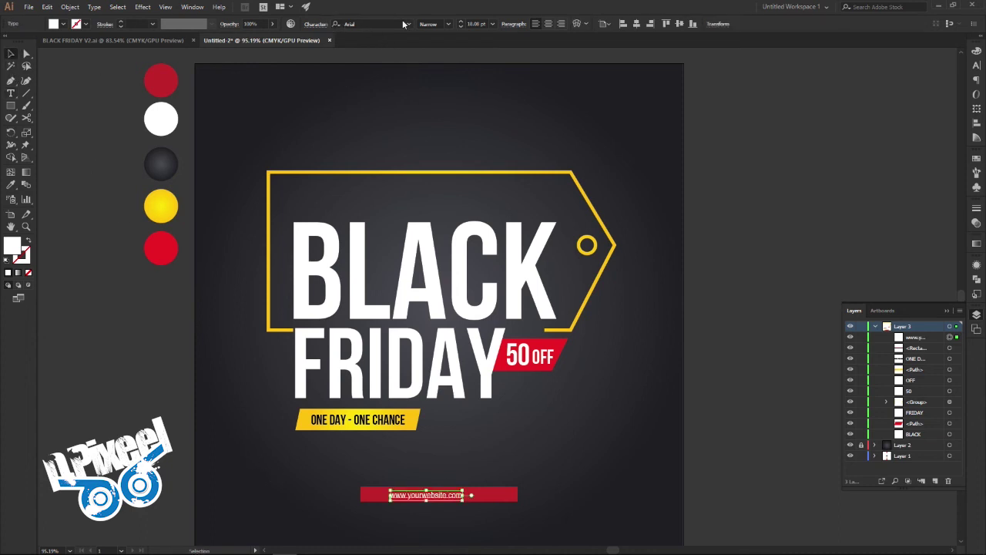
Set the website text to 24 pt with tracking 30, centre-aligned
{"action": "left_click", "coordinate": [462, 22]}
{"action": "left_click", "coordinate": [462, 22]}
{"action": "type", "text": "24"}
{"action": "left_click", "coordinate": [976, 66]}
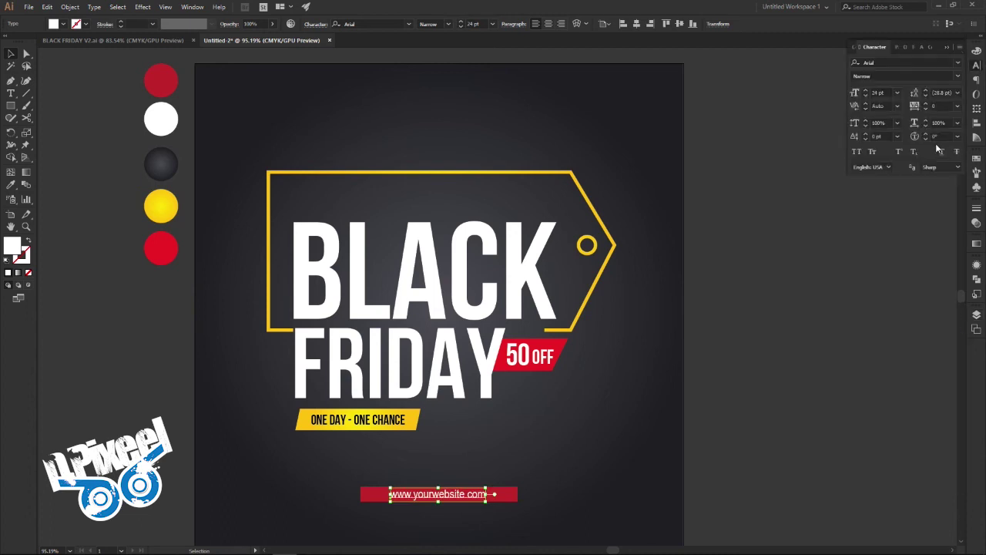
{"action": "left_click", "coordinate": [941, 105]}
{"action": "type", "text": "30"}
{"action": "key", "text": "Return"}
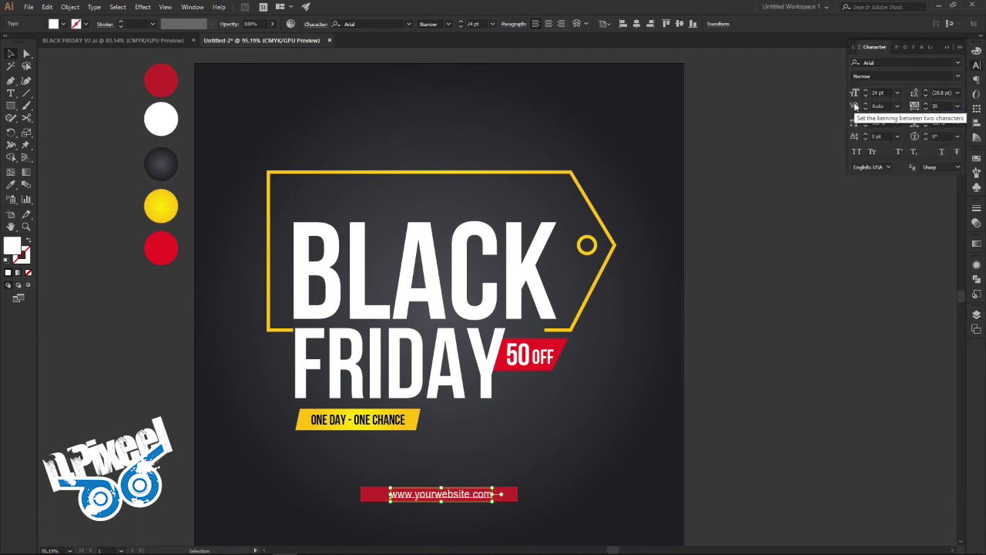
{"action": "left_click", "coordinate": [637, 24]}
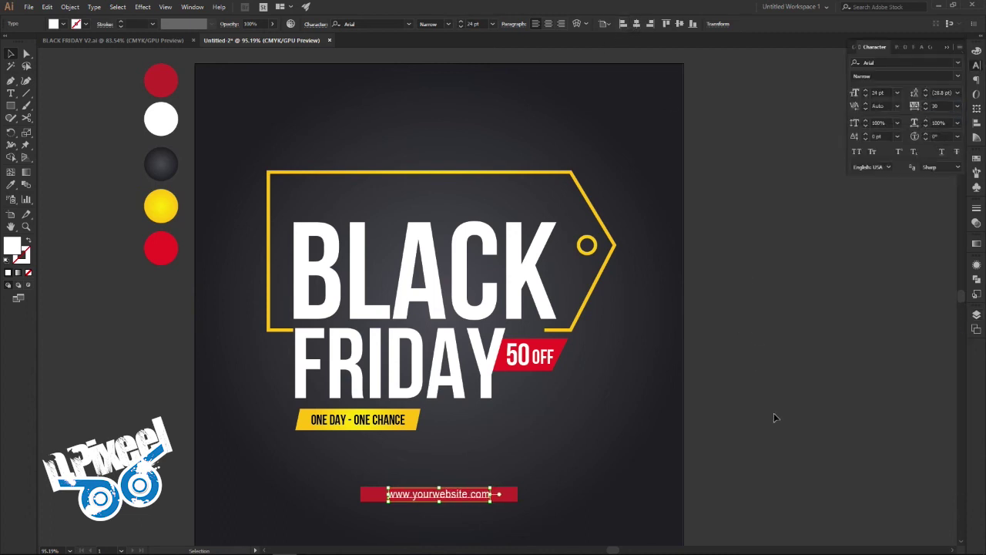
Shorten the red bar at both ends and centre the text within it
{"action": "left_click", "coordinate": [509, 494]}
{"action": "left_click_drag", "start_coordinate": [518, 494], "coordinate": [500, 494]}
{"action": "left_click_drag", "start_coordinate": [360, 494], "coordinate": [378, 494]}
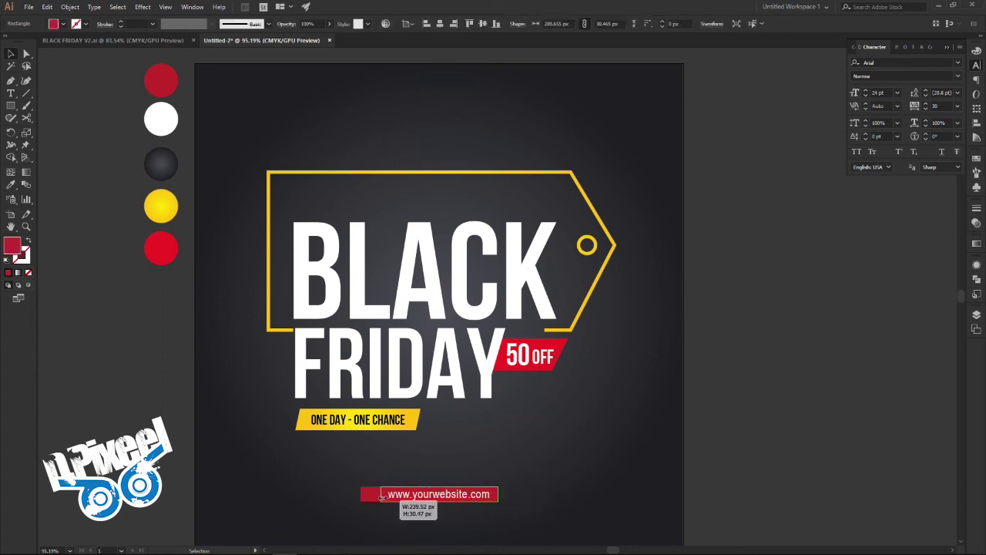
{"action": "left_click", "coordinate": [406, 497], "text": "shift"}
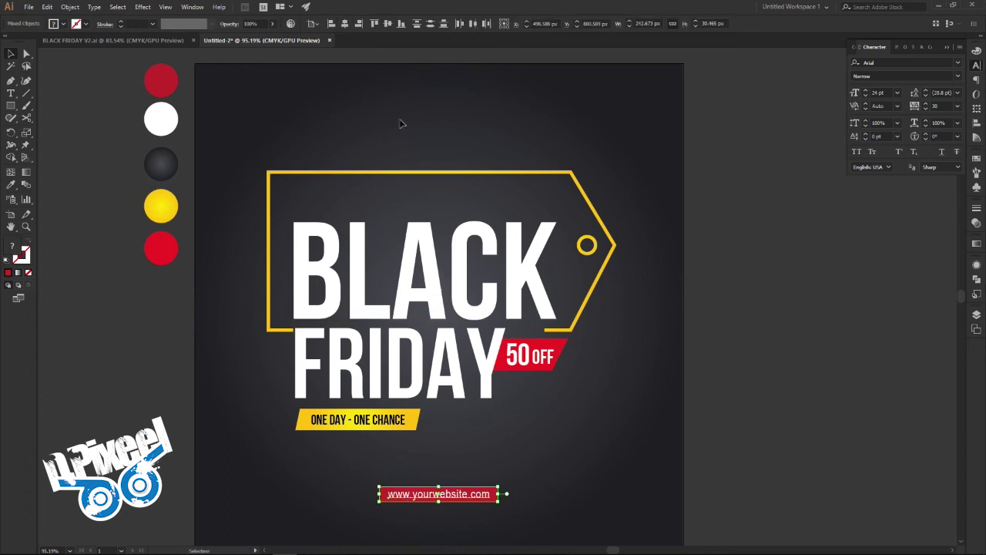
{"action": "left_click", "coordinate": [315, 23]}
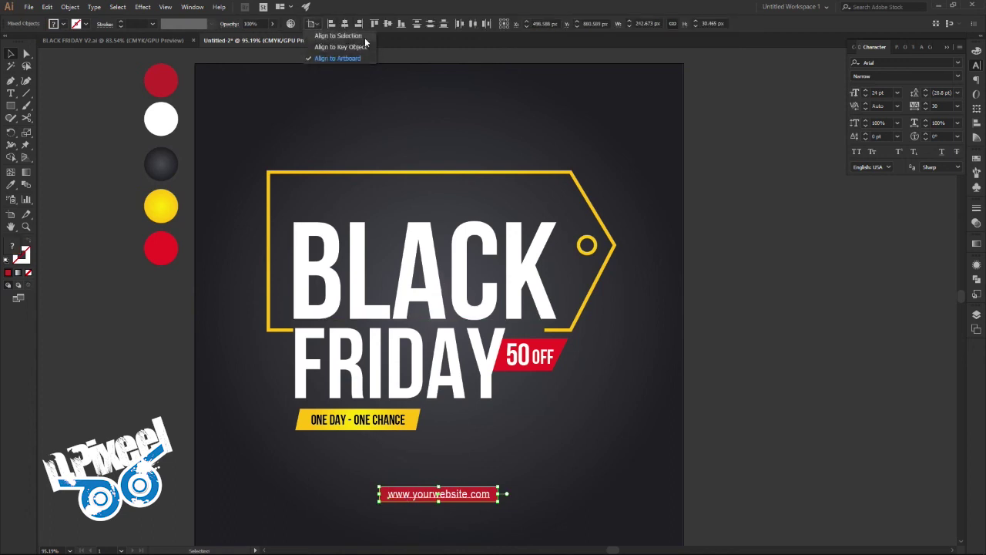
{"action": "left_click", "coordinate": [363, 34]}
{"action": "left_click", "coordinate": [344, 23]}
{"action": "left_click", "coordinate": [387, 24]}
{"action": "left_click", "coordinate": [654, 414]}
Zoom out to review the whole banner and check the website text
{"action": "key", "text": "z"}
{"action": "left_click", "coordinate": [570, 443], "text": "alt"}
{"action": "key", "text": "v"}
{"action": "left_click", "coordinate": [459, 449]}
{"action": "left_click", "coordinate": [548, 441]}
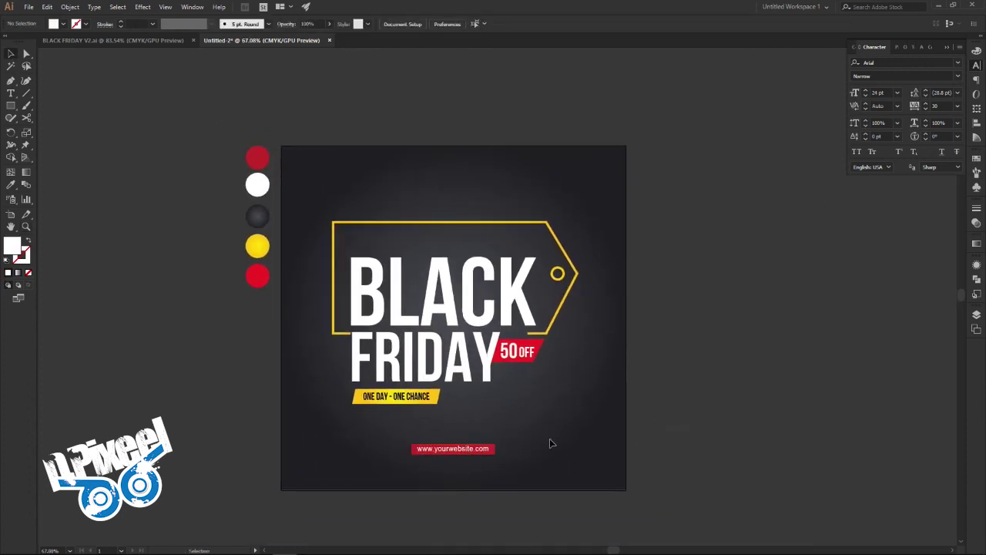
Nudge the website bar up slightly and compare the layout against BLACK FRIDAY V2.ai
{"action": "left_click_drag", "start_coordinate": [489, 450], "coordinate": [529, 463]}
{"action": "key", "text": "Up"}
{"action": "key", "text": "Up"}
{"action": "key", "text": "Up"}
{"action": "key", "text": "Up"}
{"action": "key", "text": "Up"}
{"action": "key", "text": "Up"}
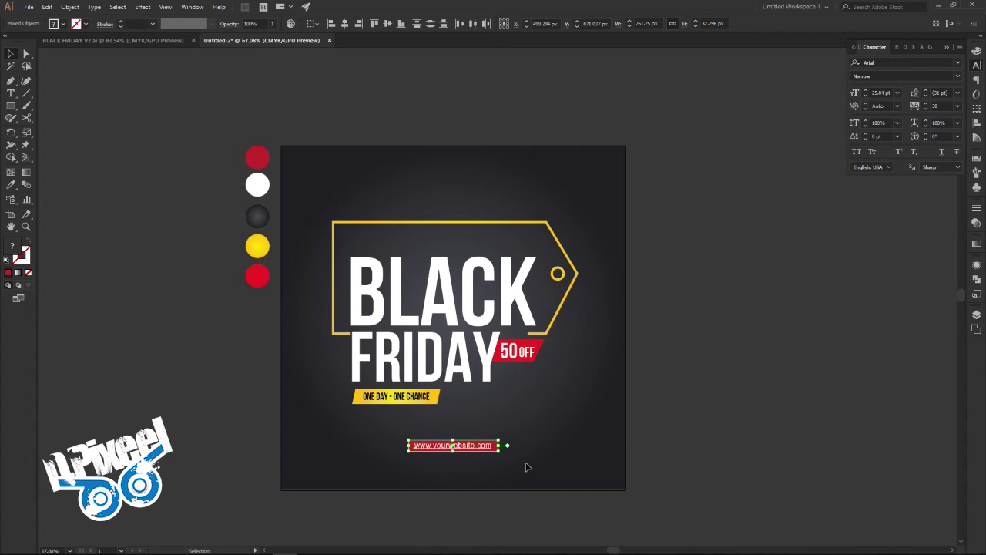
{"action": "left_click", "coordinate": [738, 381]}
{"action": "scroll", "coordinate": [504, 327], "scroll_direction": "up", "scroll_amount": 2}
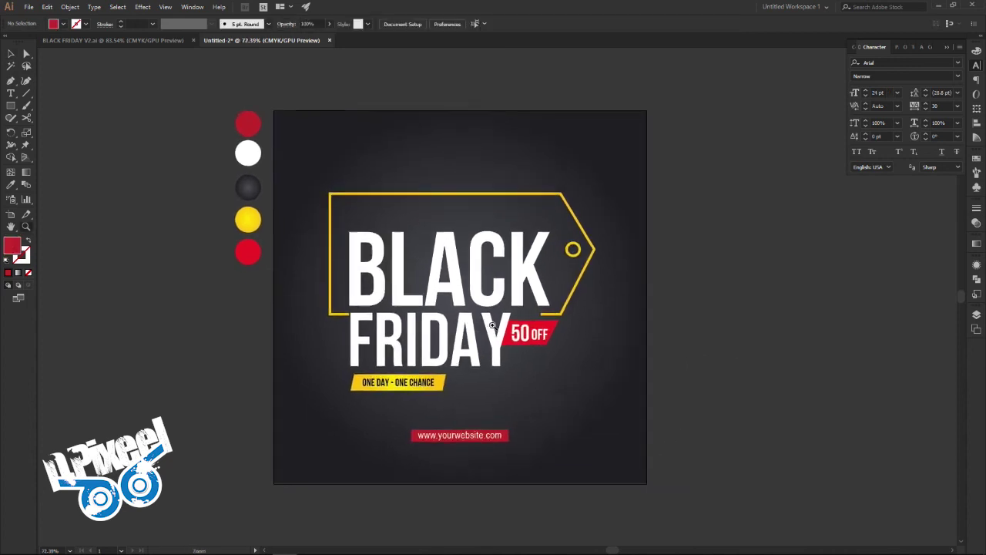
{"action": "left_click", "coordinate": [11, 54]}
{"action": "left_click", "coordinate": [114, 43]}
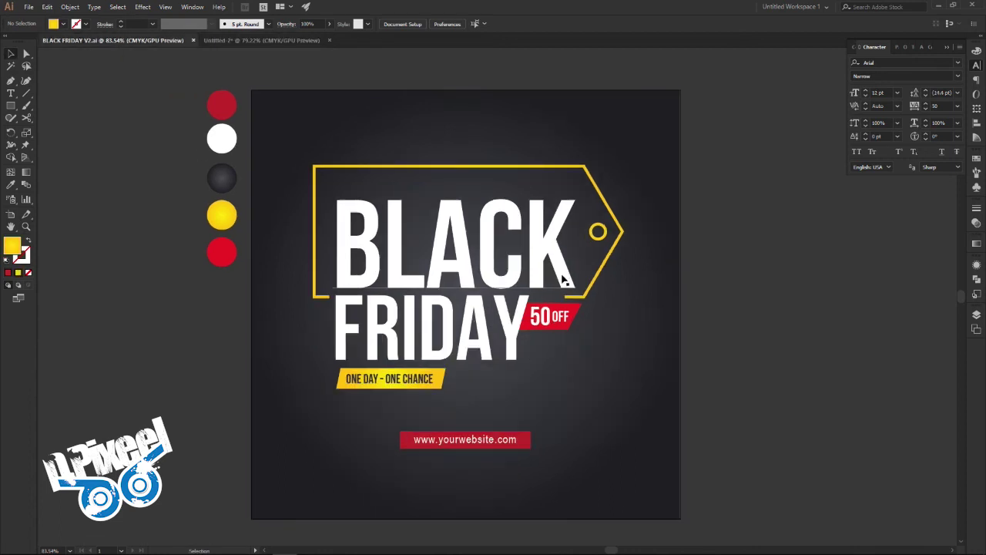
{"action": "left_click", "coordinate": [245, 41]}
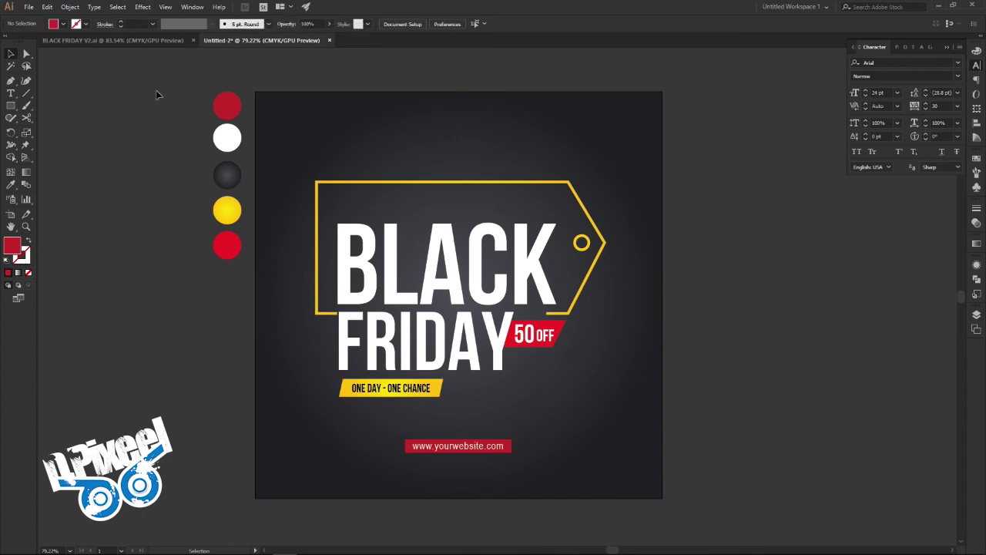
{"action": "left_click", "coordinate": [139, 40]}
{"action": "left_click", "coordinate": [250, 40]}
Move all the tag artwork and text higher on the banner, then recheck the reference
{"action": "left_click_drag", "start_coordinate": [720, 152], "coordinate": [320, 484]}
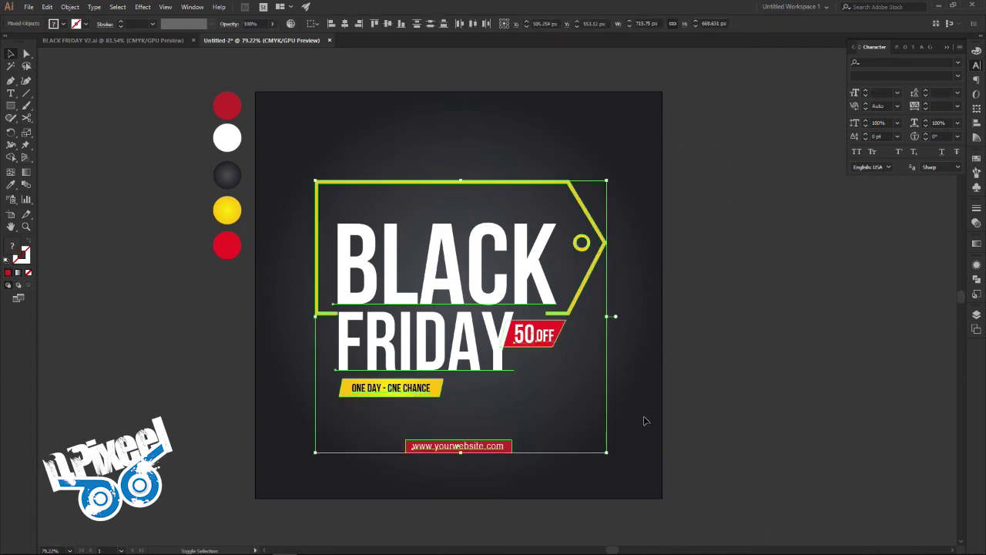
{"action": "key", "text": "shift+Up"}
{"action": "key", "text": "shift+Up"}
{"action": "key", "text": "shift+Up"}
{"action": "key", "text": "shift+Up"}
{"action": "key", "text": "shift+Up"}
{"action": "key", "text": "Down"}
{"action": "key", "text": "Down"}
{"action": "key", "text": "Down"}
{"action": "key", "text": "Down"}
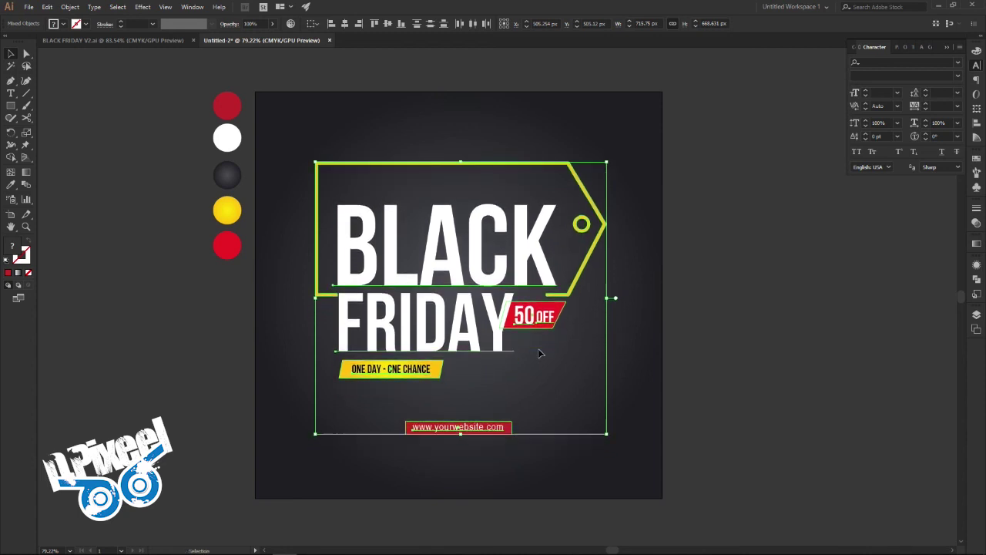
{"action": "left_click", "coordinate": [710, 340]}
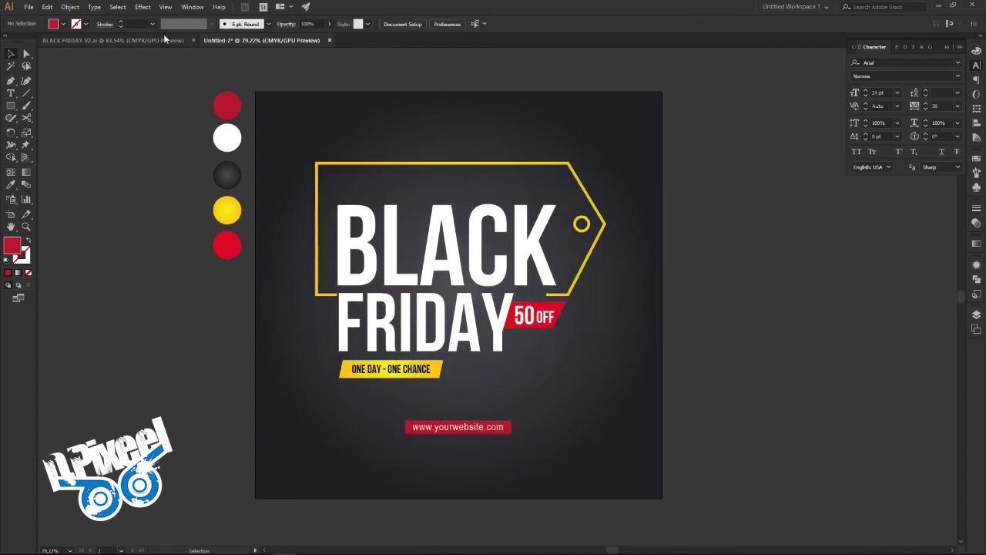
{"action": "left_click", "coordinate": [163, 37]}
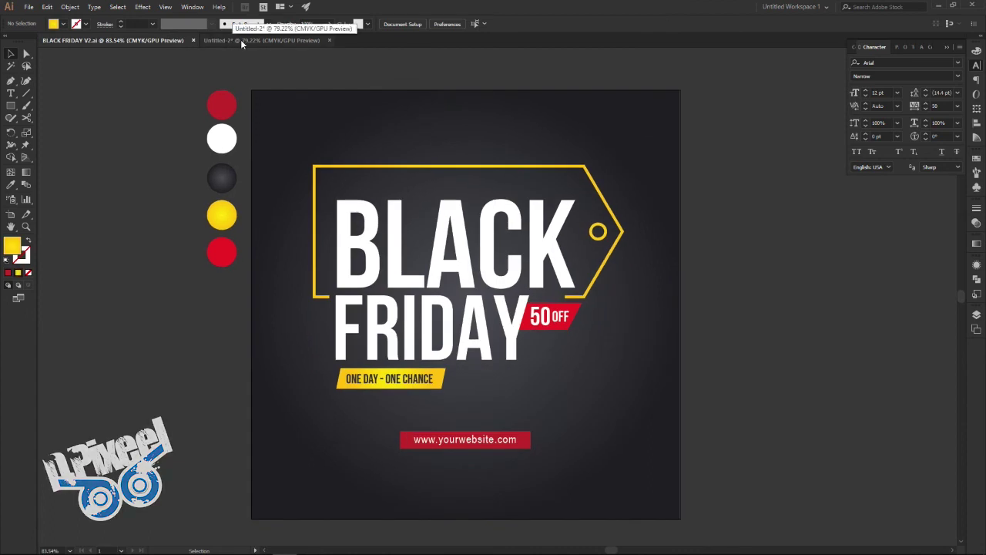
{"action": "left_click", "coordinate": [240, 40]}
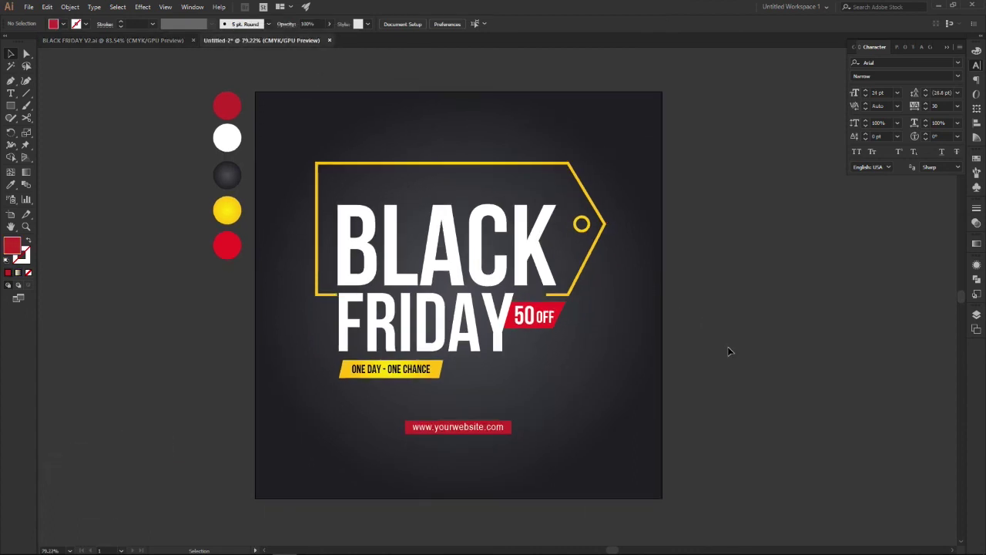